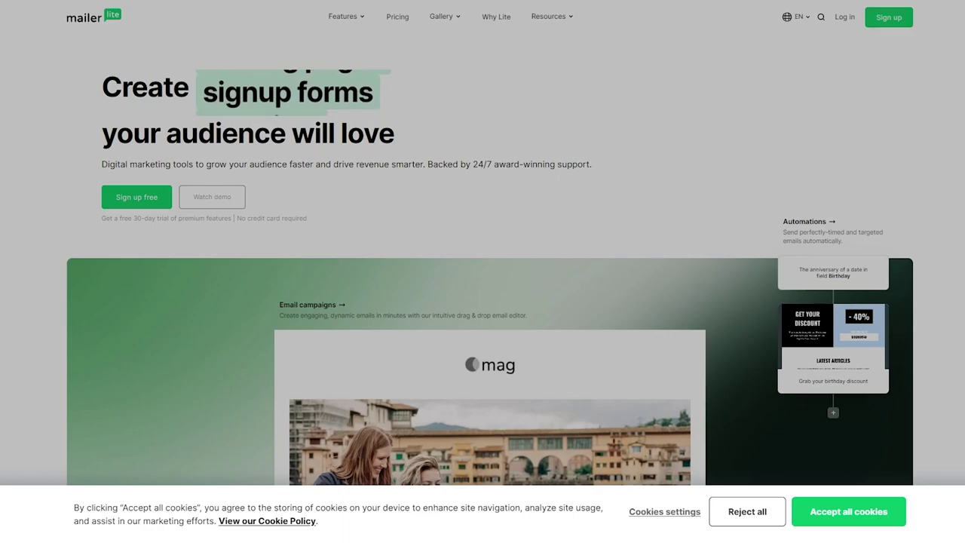
Step: Accept all cookies, then compare pricing plans with the slider at a larger subscriber count
click(824, 519)
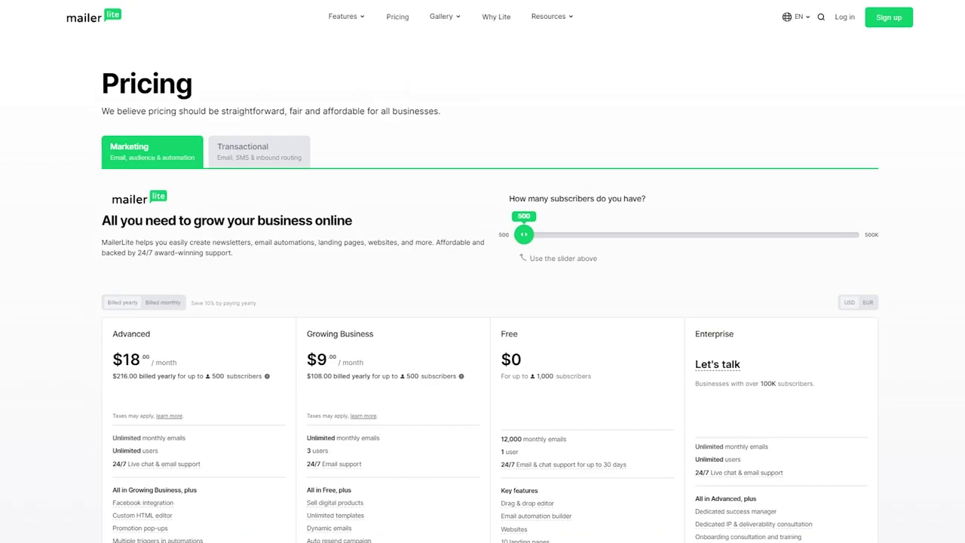
scroll(685, 270, down, 2)
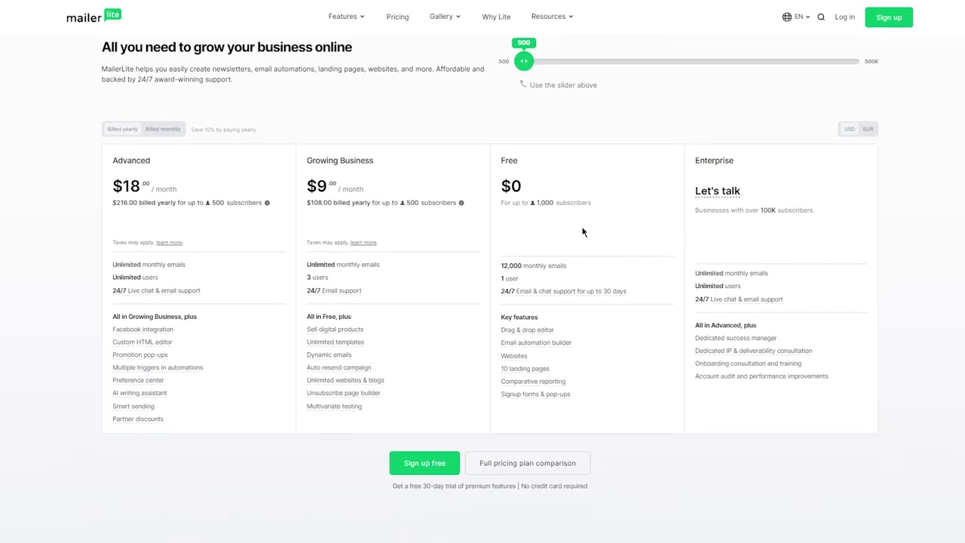
scroll(737, 252, up, 2)
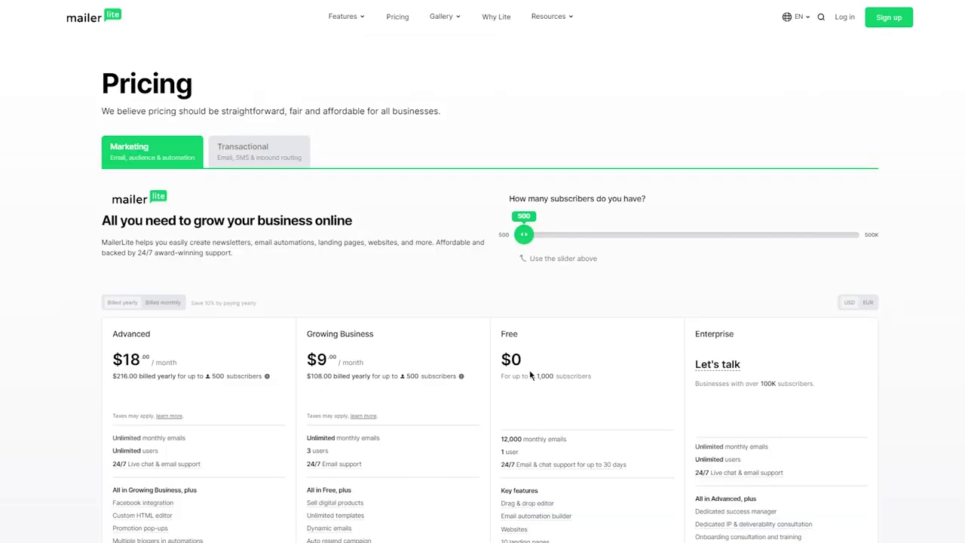
scroll(554, 356, down, 1)
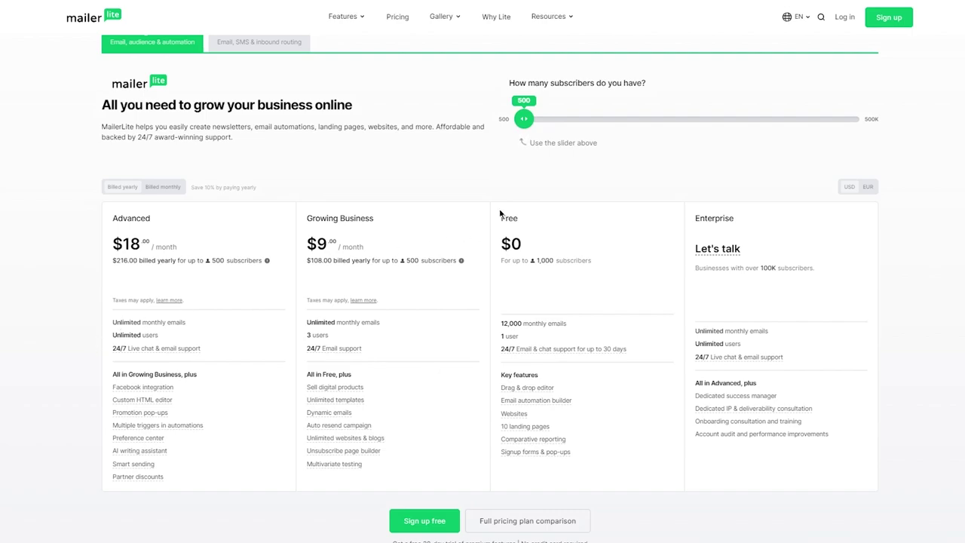
drag(525, 119, 493, 105)
Step: Fill the sign-up company and name fields from saved details
scroll(843, 283, down, 2)
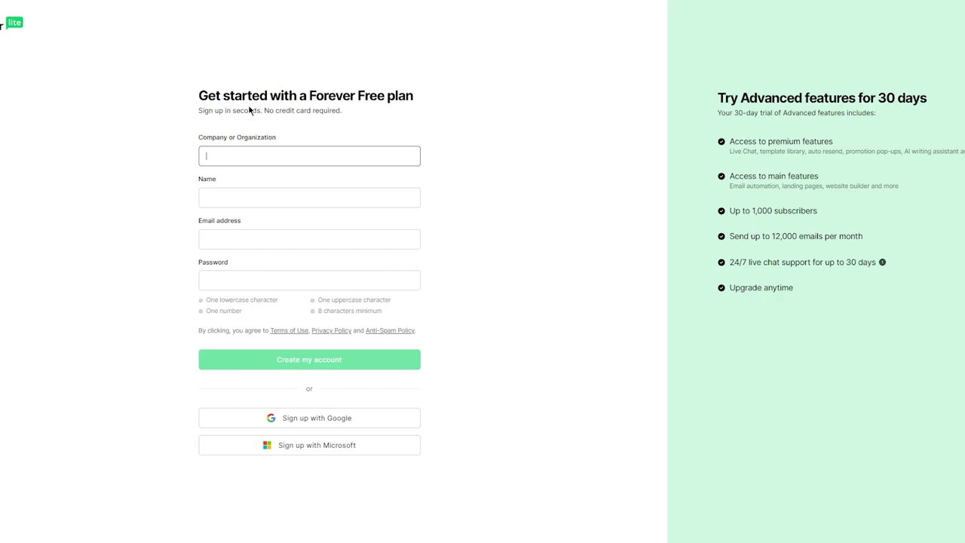
click(276, 155)
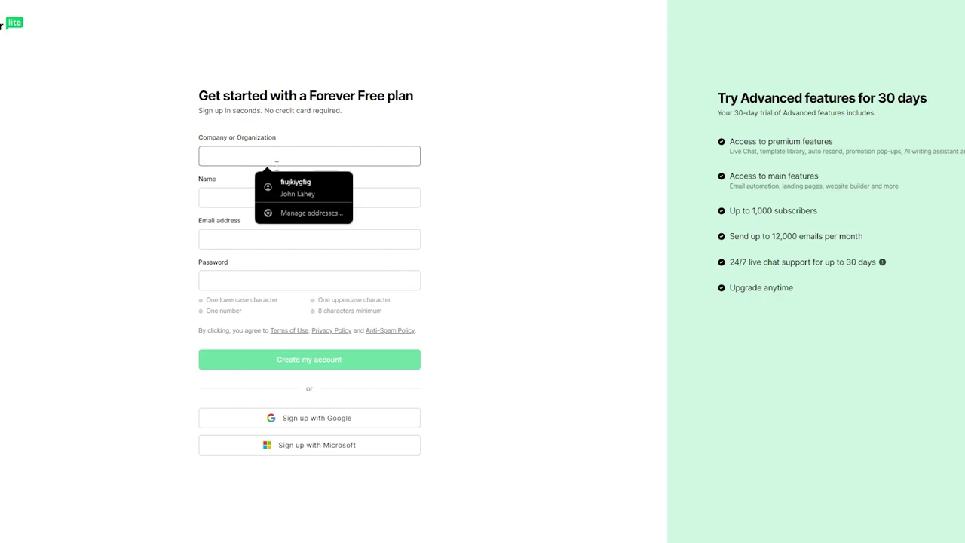
click(279, 189)
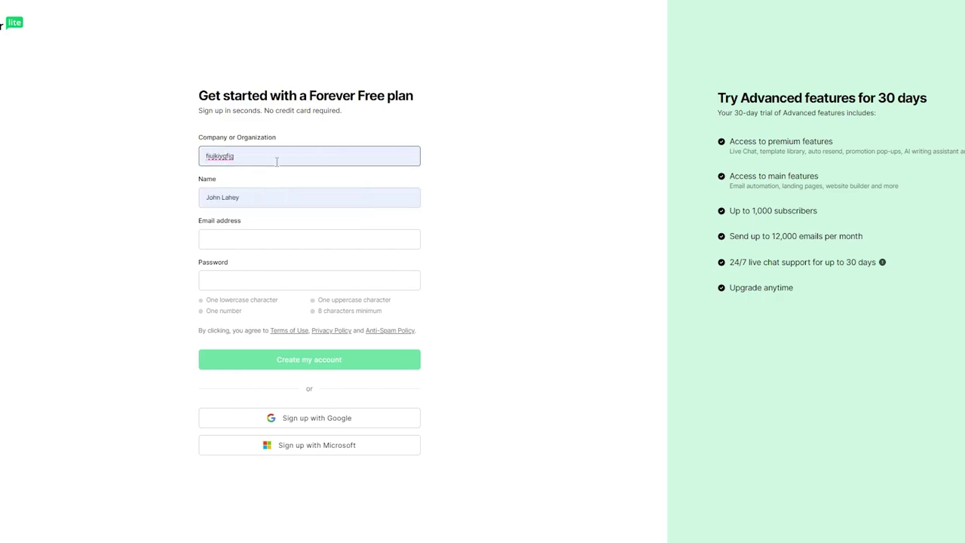
click(235, 232)
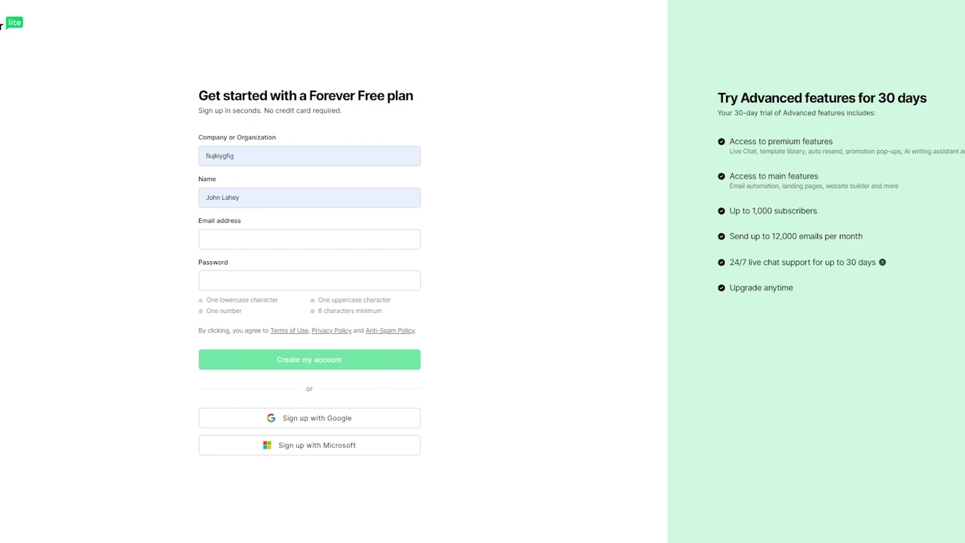
Step: Paste in the e-mail address, enter the account password and submit the sign-up form
click(285, 239)
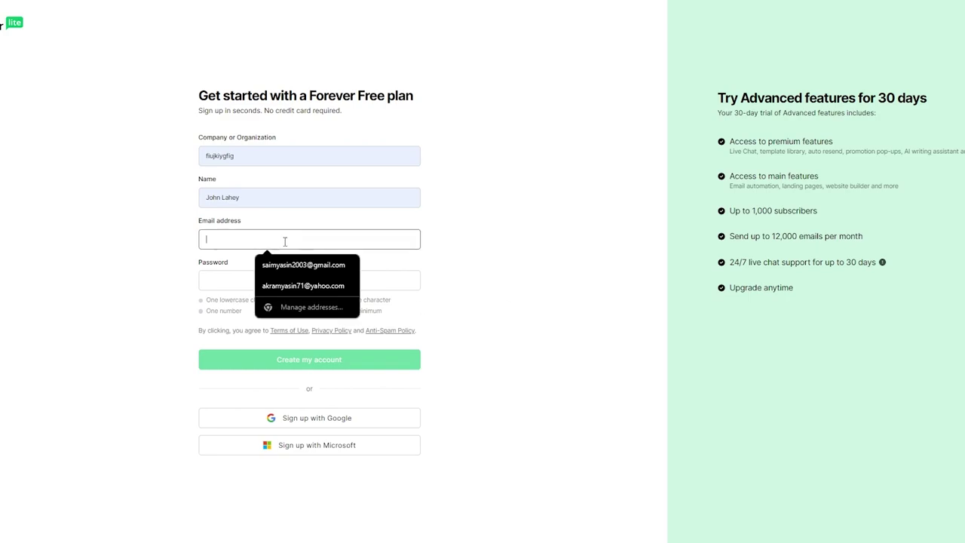
right_click(285, 241)
click(306, 353)
click(226, 276)
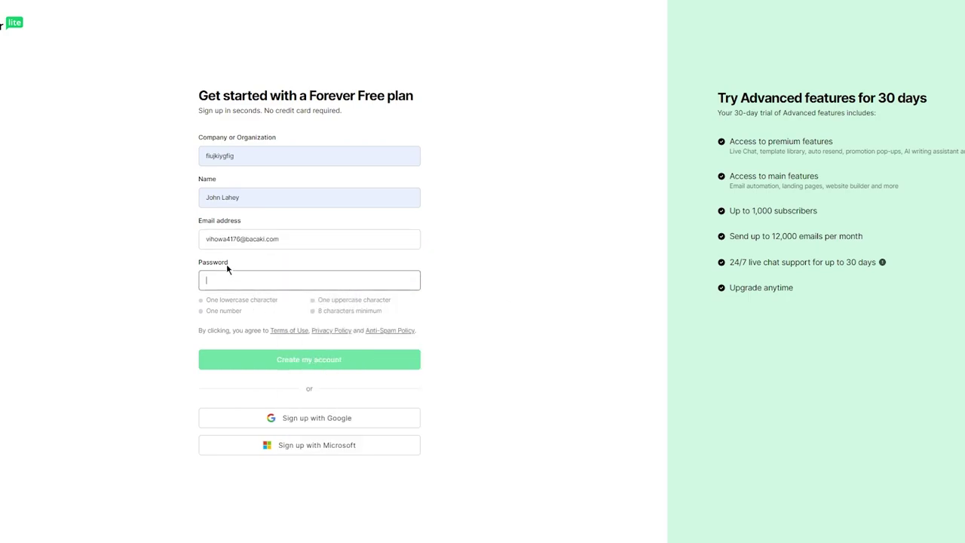
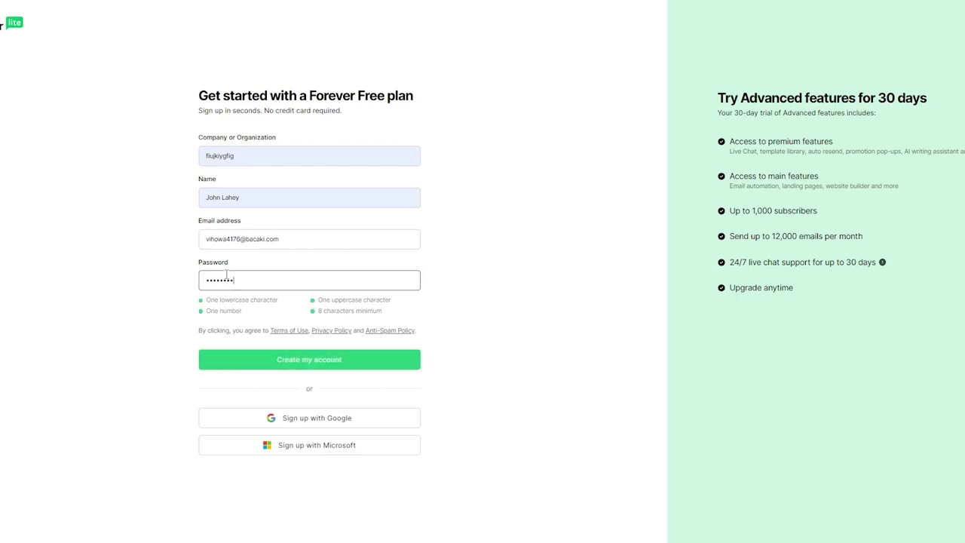
key(Return)
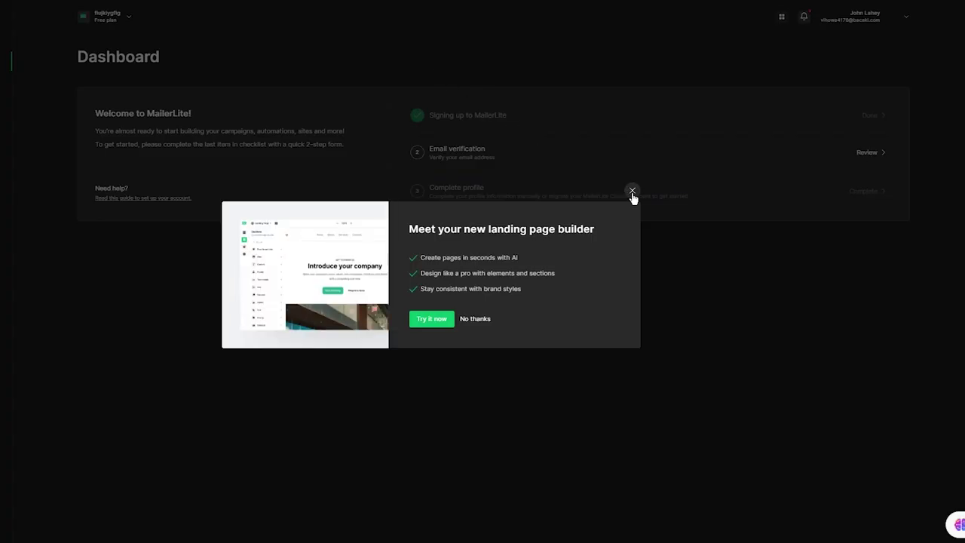
Step: Close the landing page builder announcement
click(632, 192)
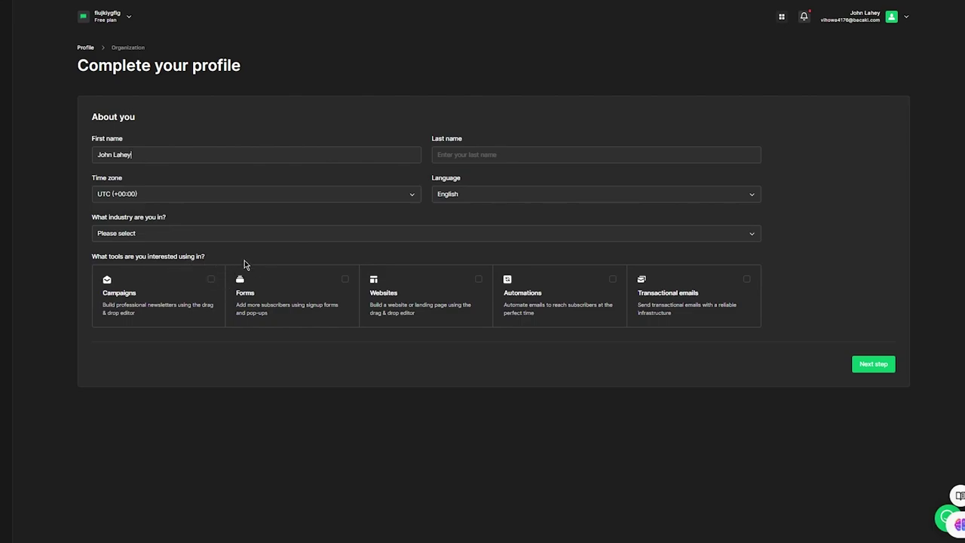
Step: Select Campaigns, Forms, Automations and Websites as the tools of interest
click(179, 303)
click(313, 300)
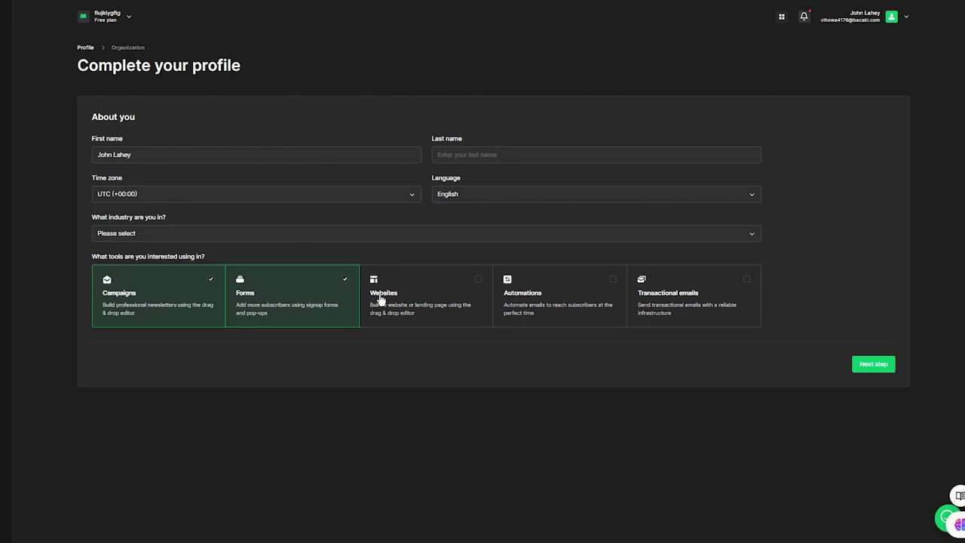
click(554, 299)
click(431, 302)
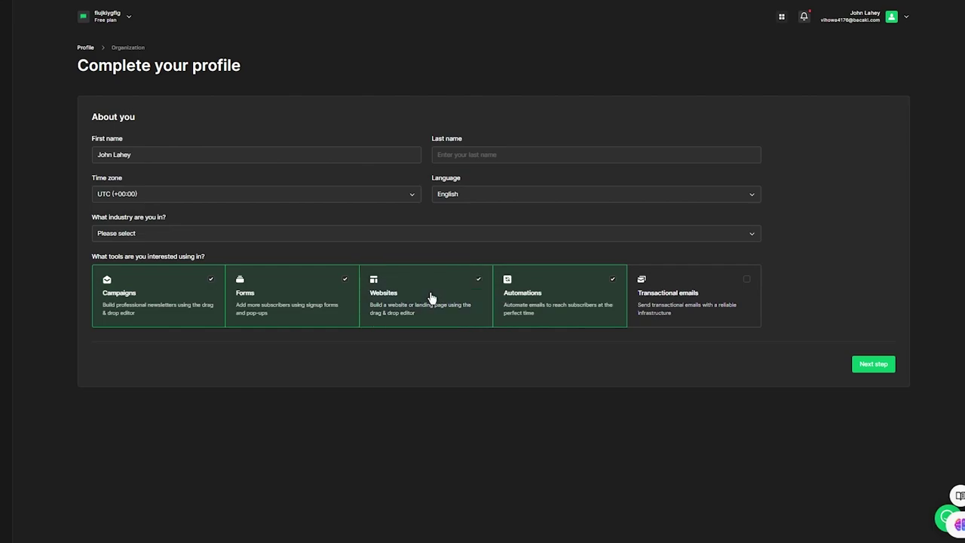
click(868, 364)
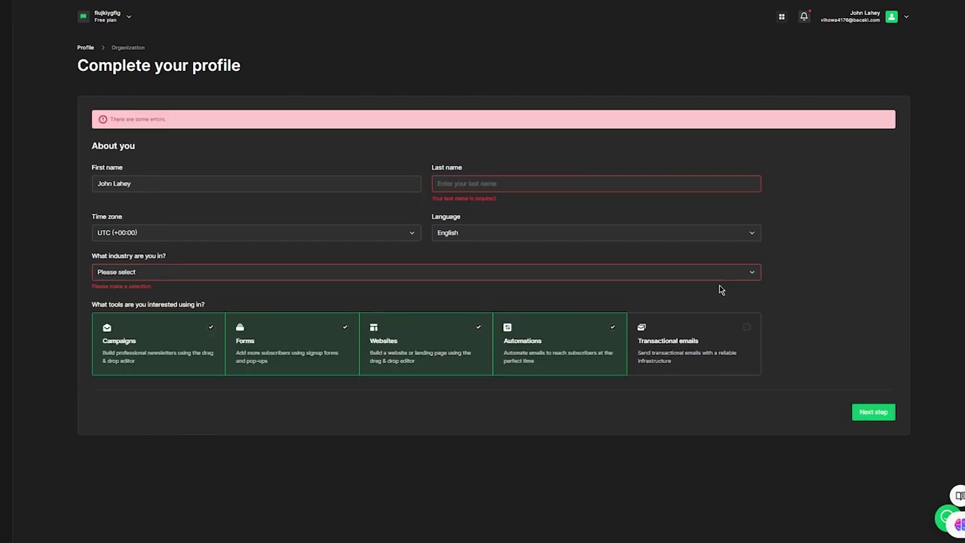
Step: Fill in the saved last name and choose Agriculture and Food Services as industry
click(509, 190)
click(505, 230)
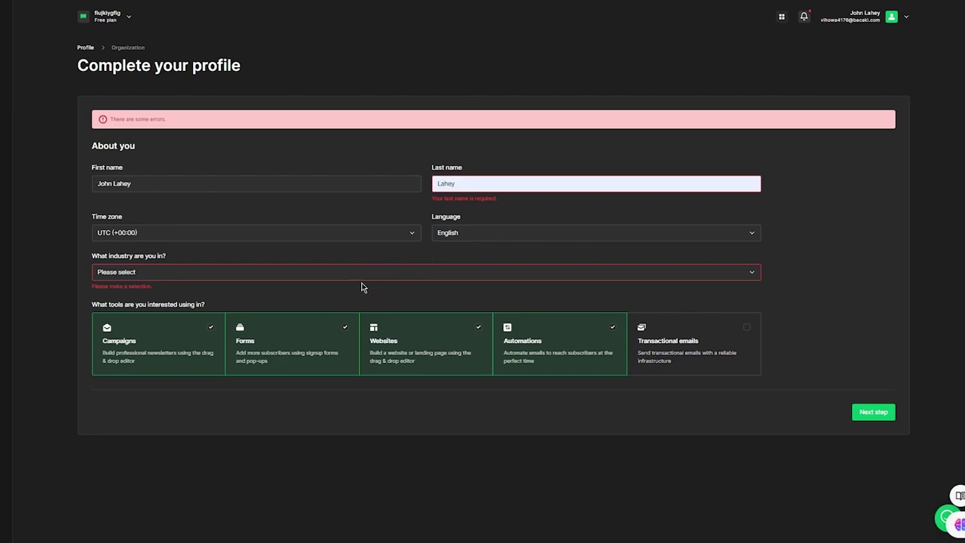
click(337, 283)
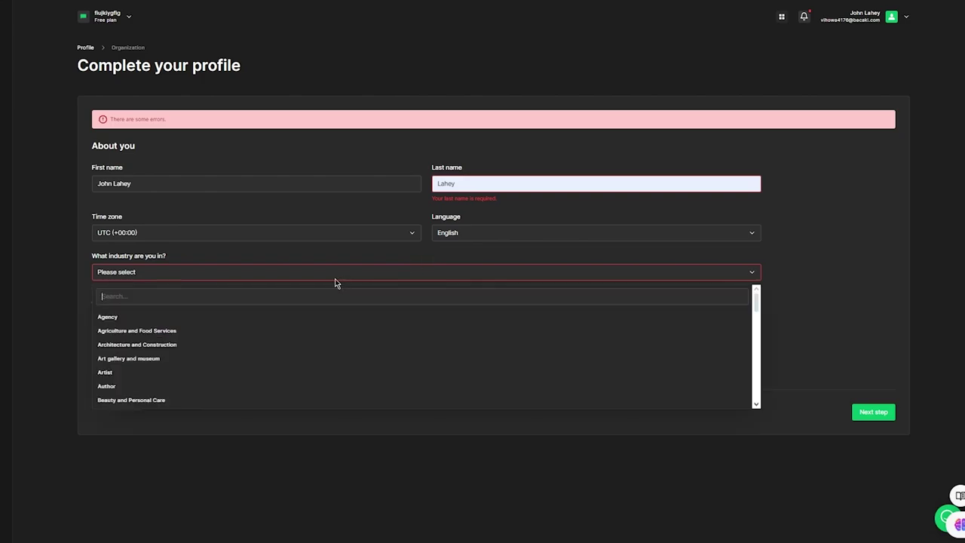
click(198, 330)
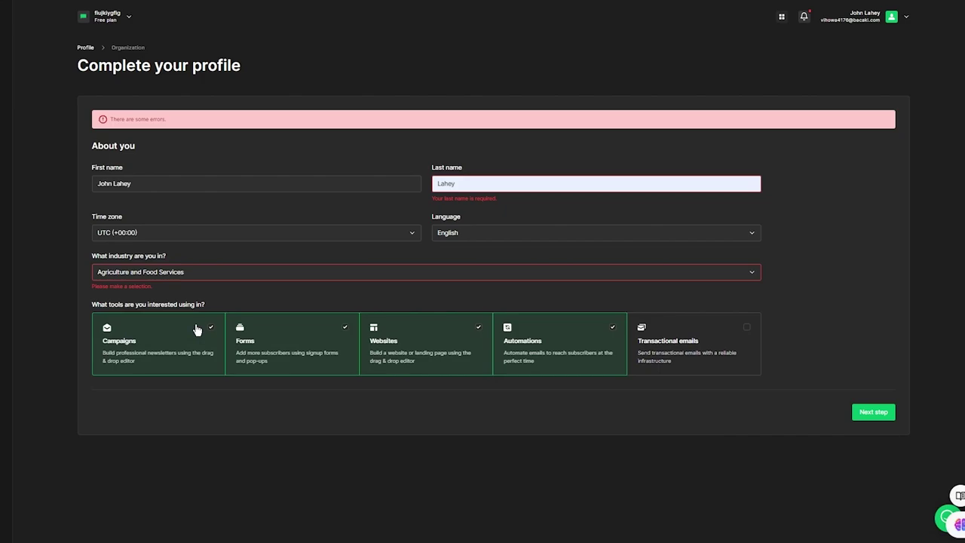
click(857, 411)
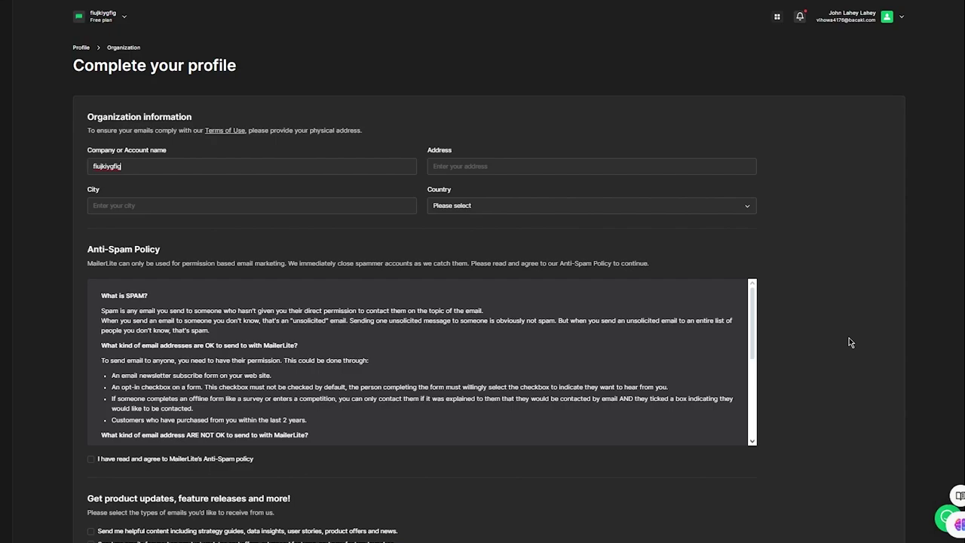
Step: Agree to the Anti-Spam policy and fill the street address from saved details
scroll(268, 230, down, 10)
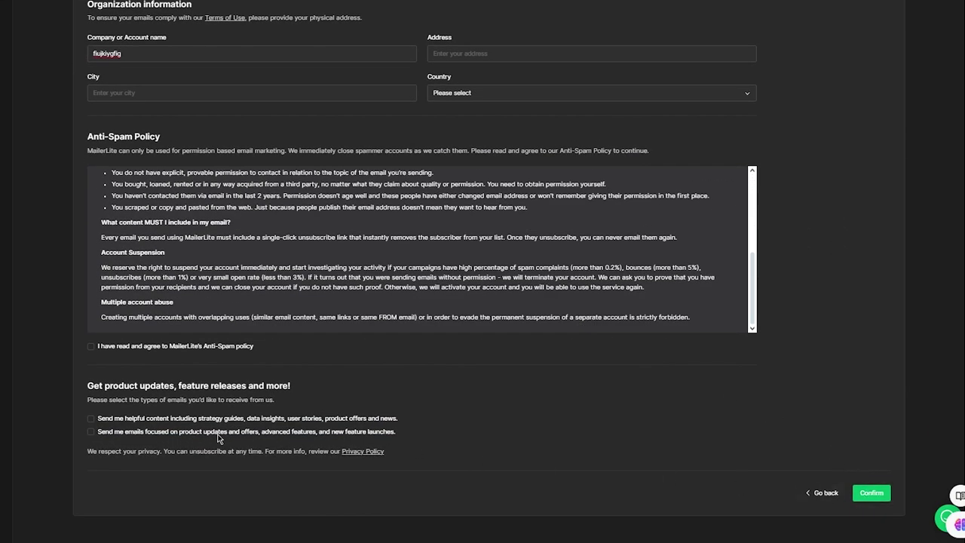
click(175, 349)
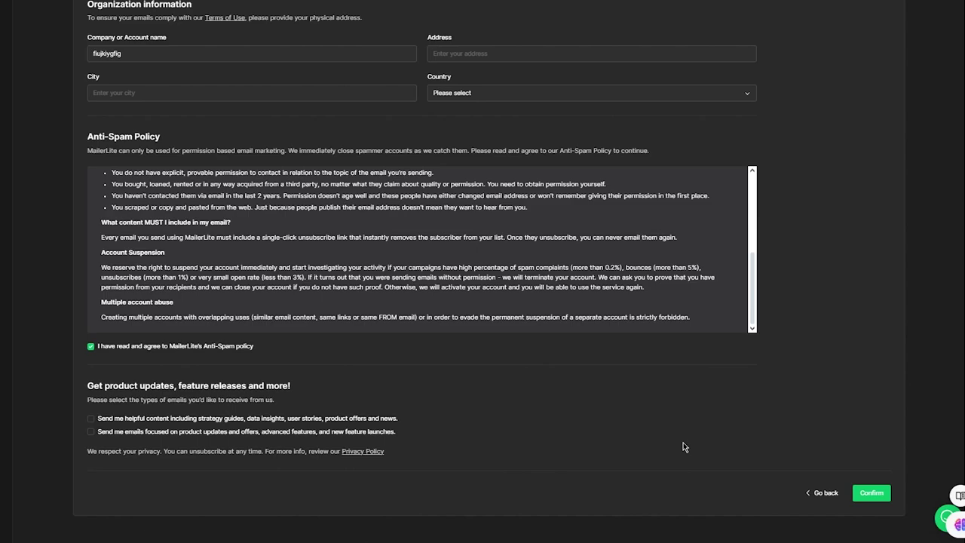
click(869, 492)
click(493, 56)
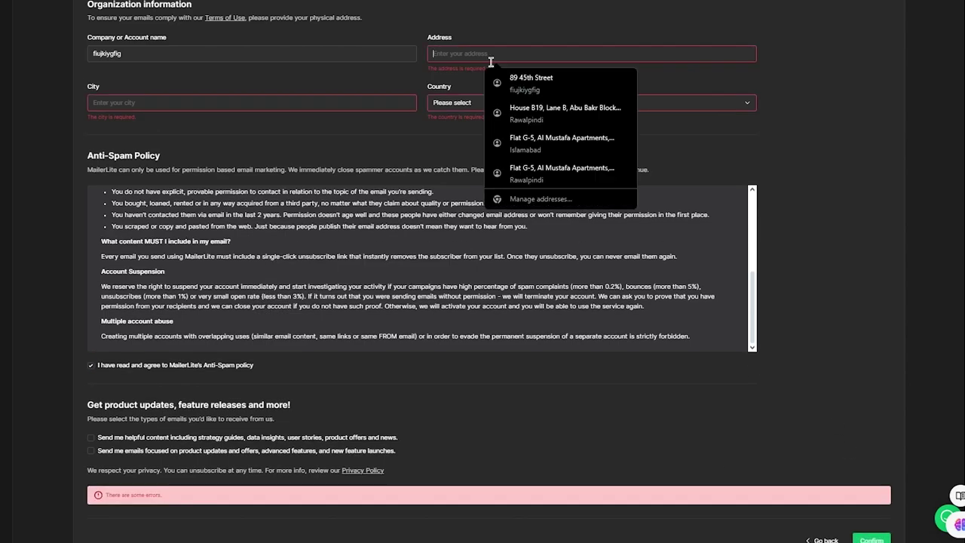
click(527, 95)
Step: Set country to United States of America, fill the saved ZIP code and choose California
click(505, 102)
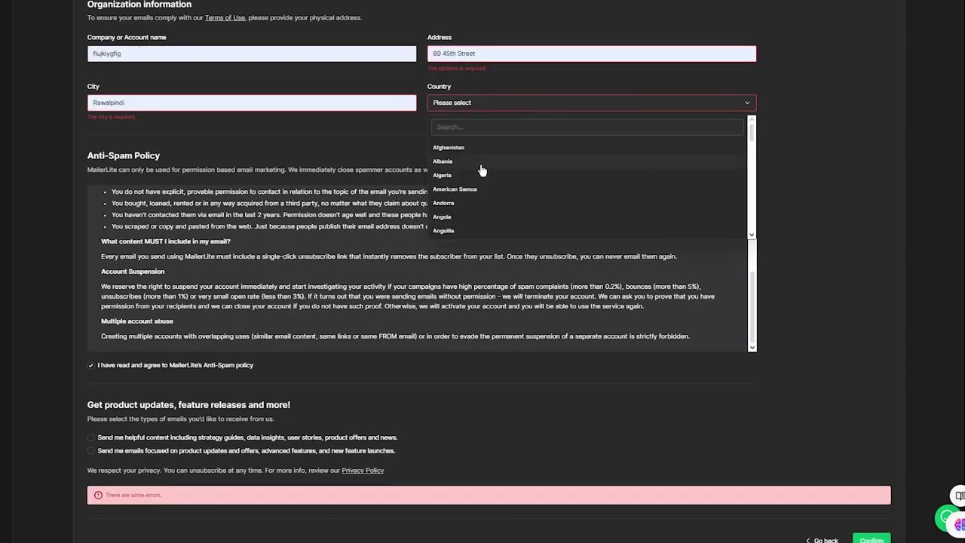
text(uni)
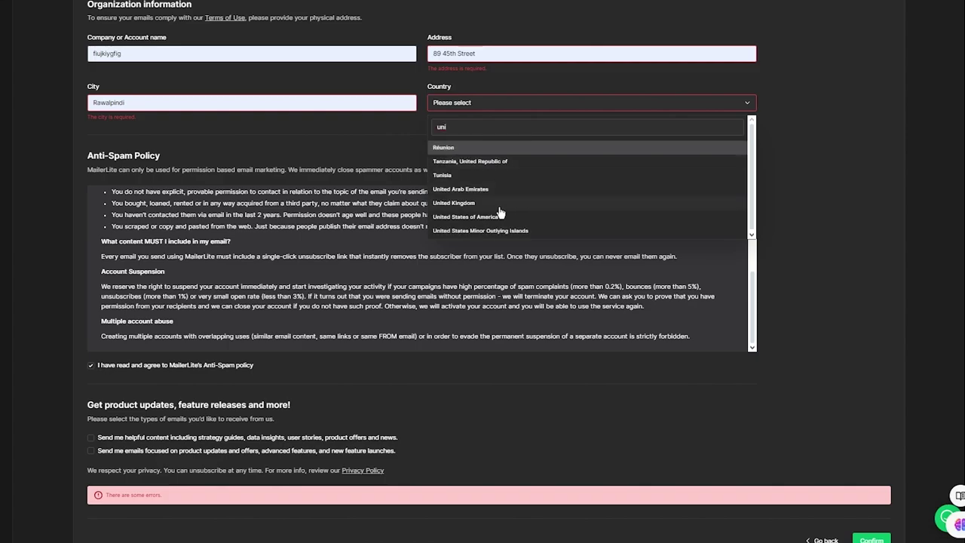
click(500, 218)
click(164, 153)
click(188, 176)
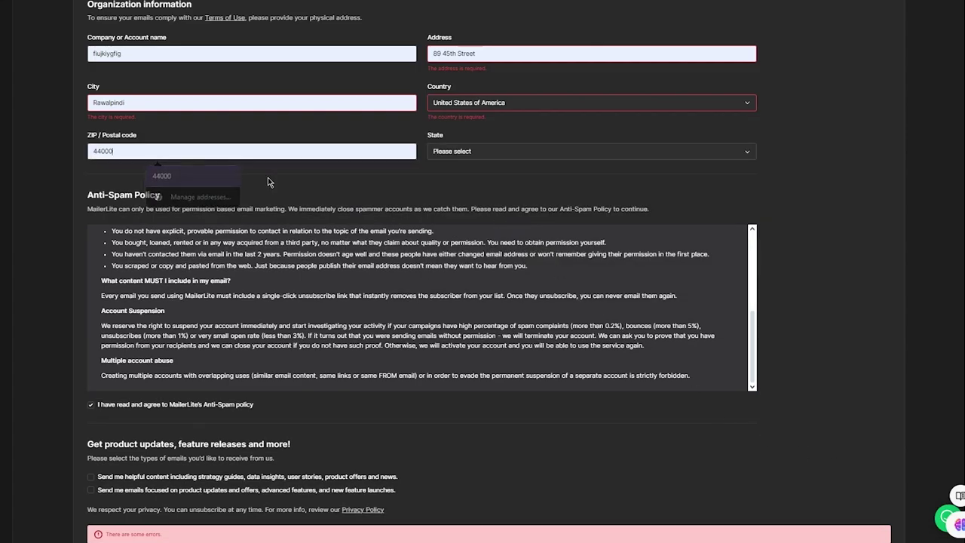
click(537, 151)
click(445, 265)
scroll(619, 430, down, 1)
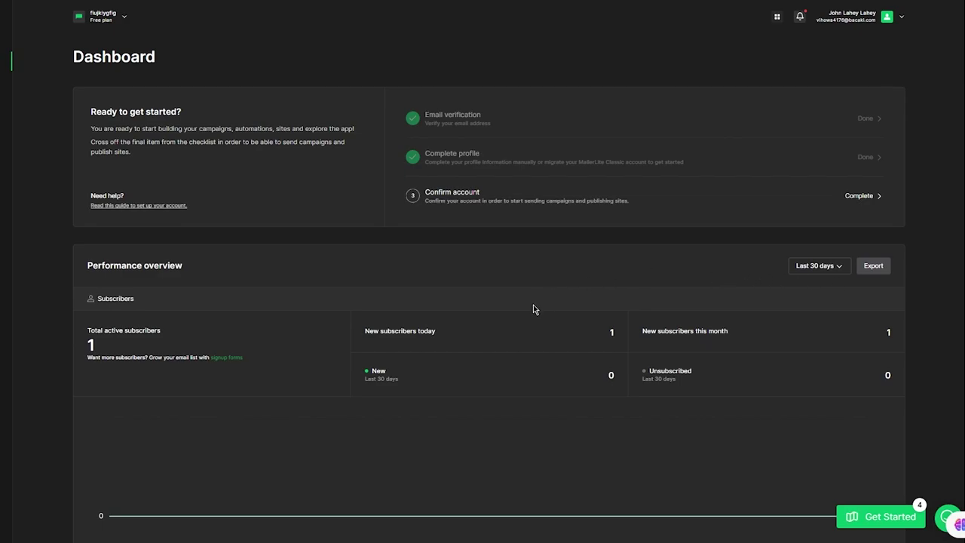
Step: Scroll up and down through the Dashboard performance overview
scroll(729, 385, down, 2)
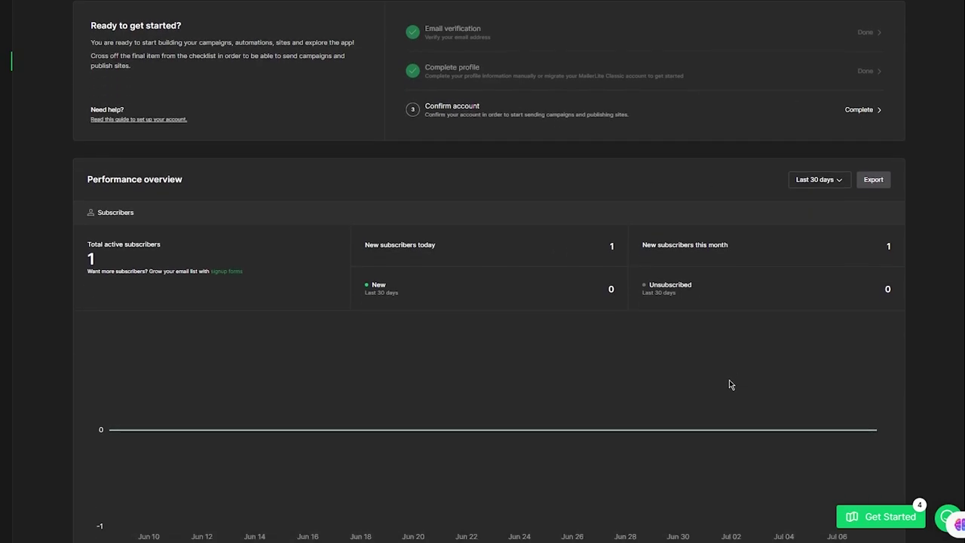
scroll(729, 385, up, 2)
scroll(315, 334, down, 3)
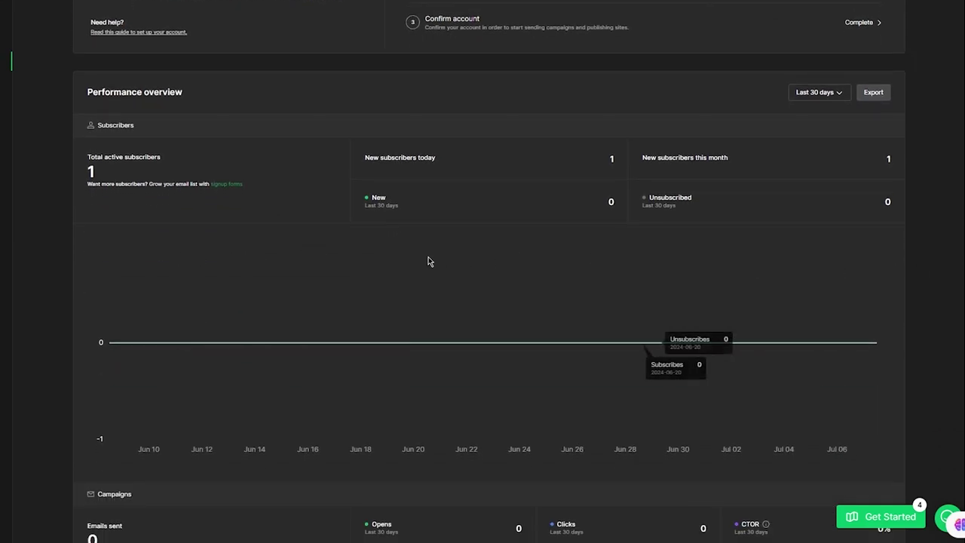
scroll(482, 256, down, 5)
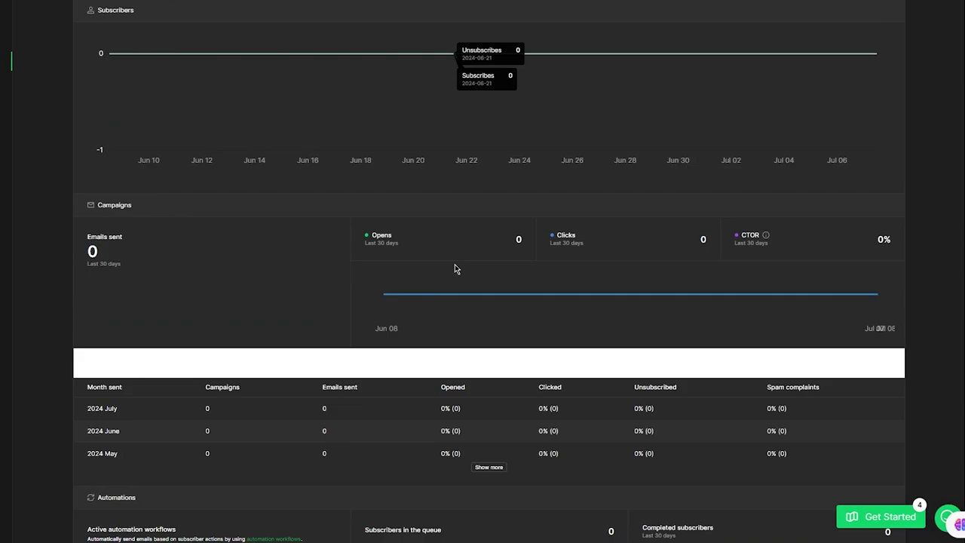
scroll(487, 279, down, 3)
scroll(245, 176, up, 1)
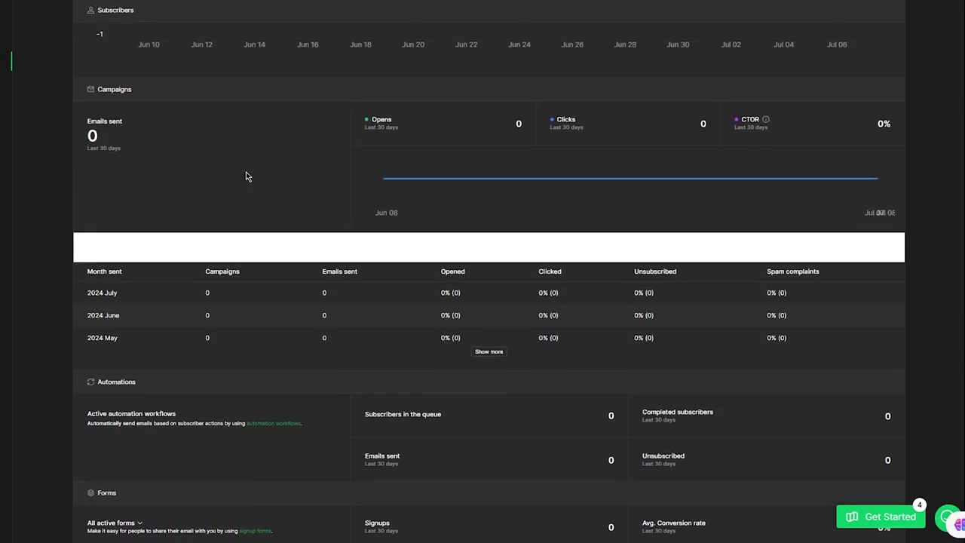
scroll(299, 190, down, 3)
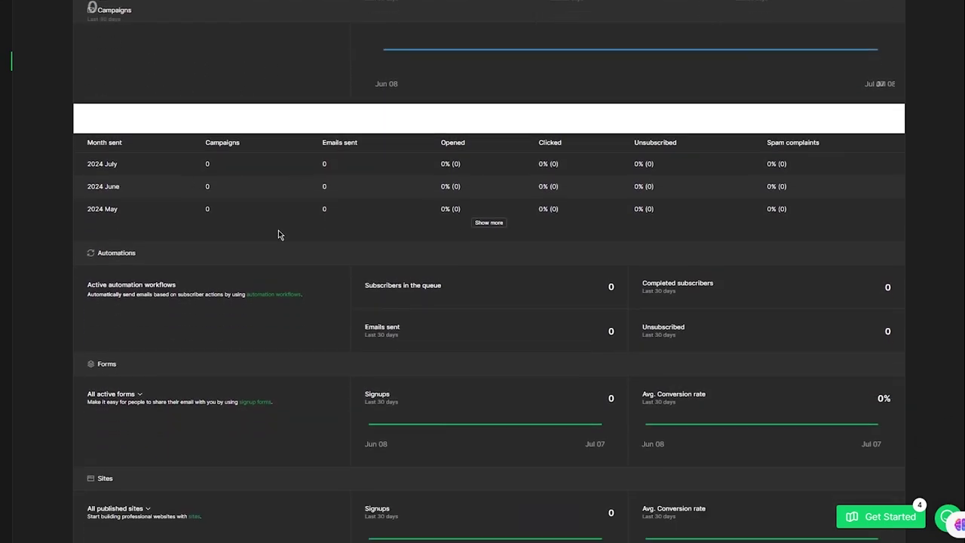
scroll(341, 346, up, 10)
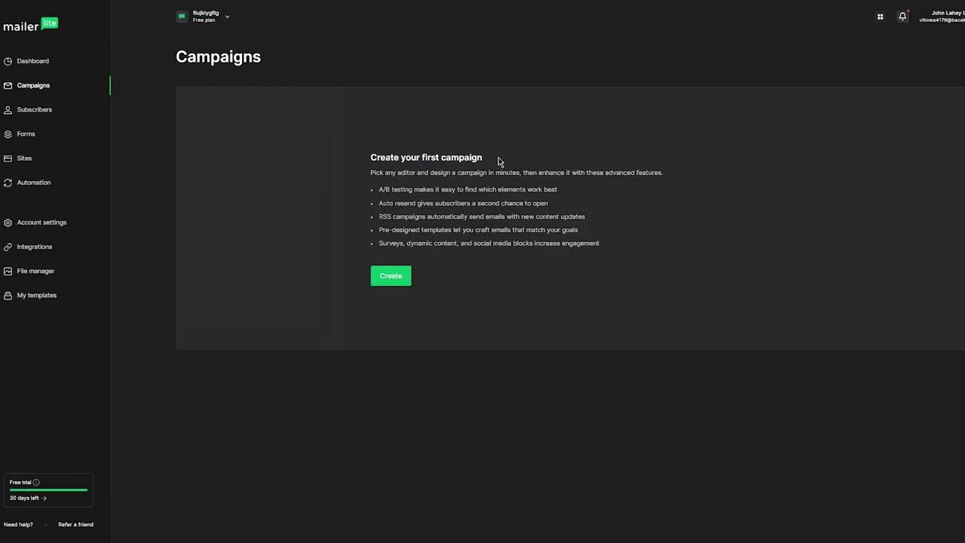
Step: Create the first campaign and choose the Regular campaign type
drag(498, 162, 327, 158)
click(321, 80)
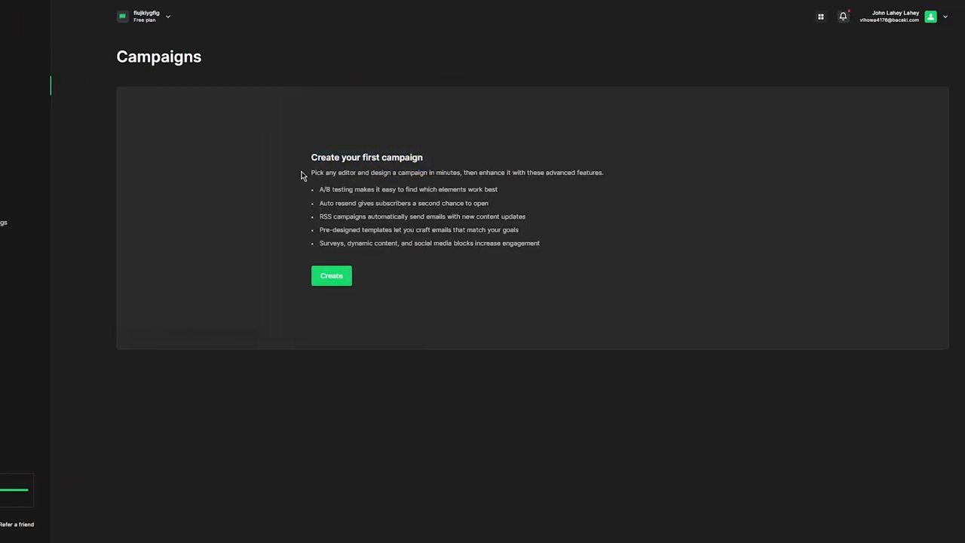
click(331, 277)
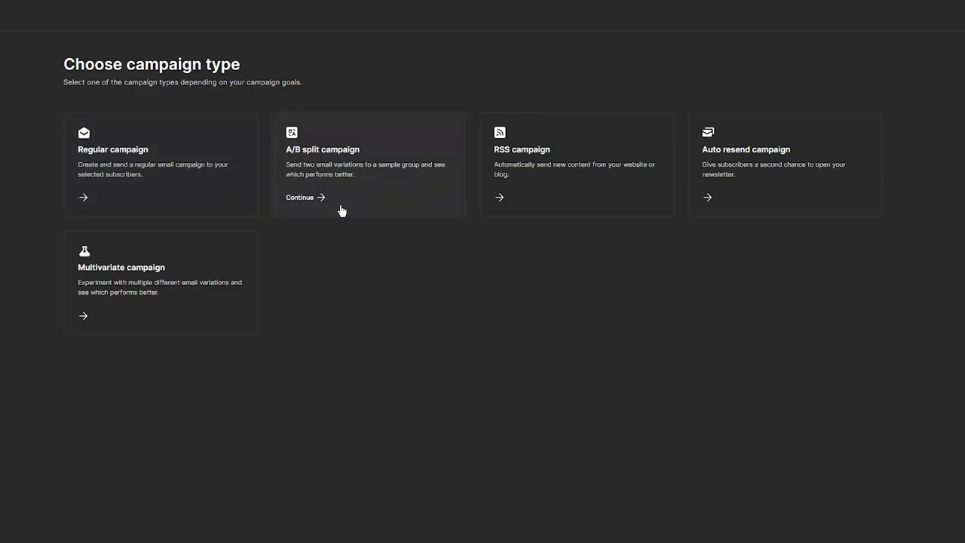
click(183, 213)
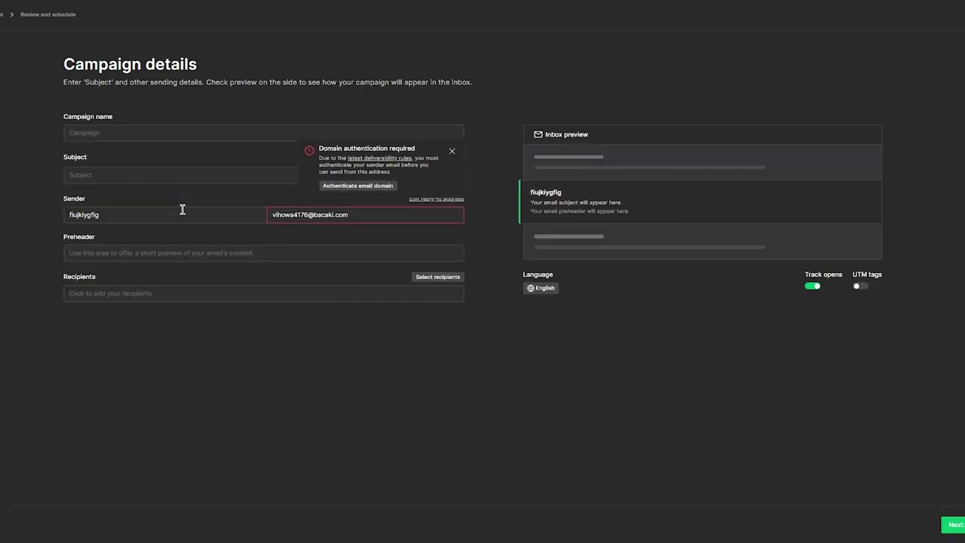
Step: Name the campaign 'Test' and set the subject to 'first product line is out now'
click(130, 133)
text(Test)
click(88, 179)
click(151, 207)
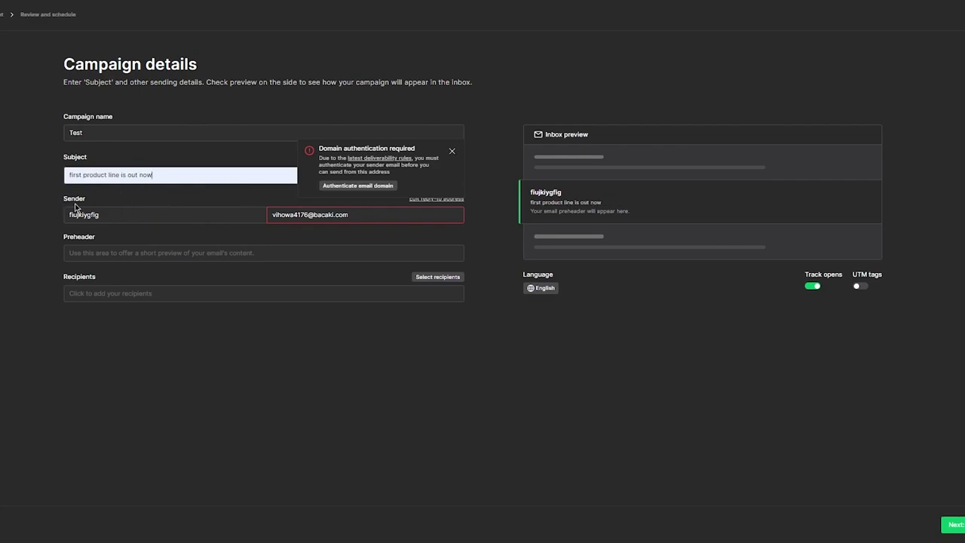
click(452, 151)
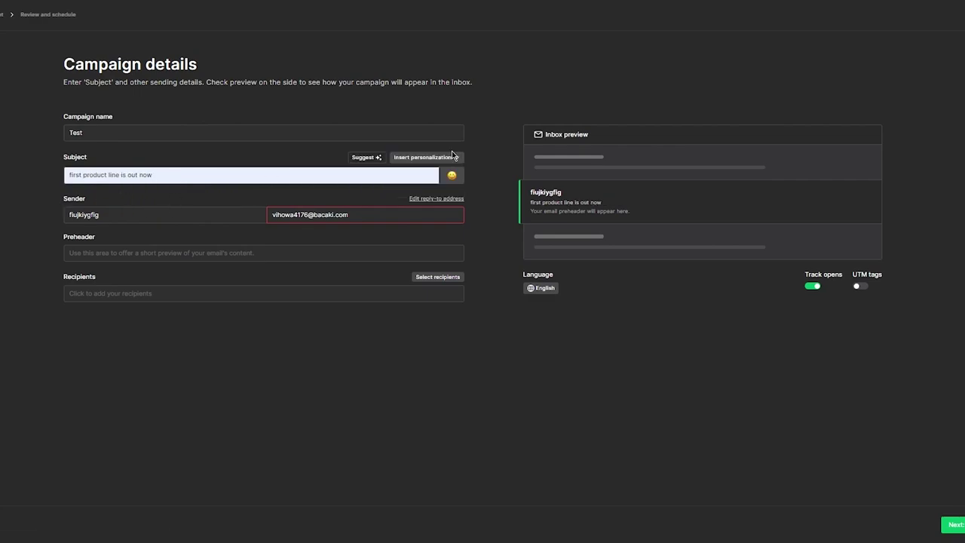
Step: Add a separate reply-to address and attempt to continue to the next campaign step
click(434, 201)
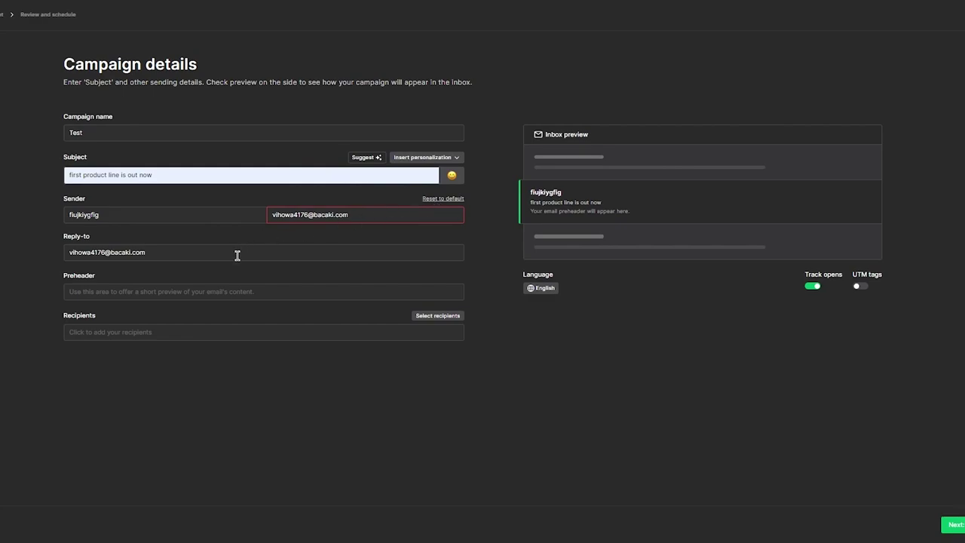
click(352, 214)
click(177, 255)
drag(372, 218, 270, 218)
click(354, 198)
click(954, 524)
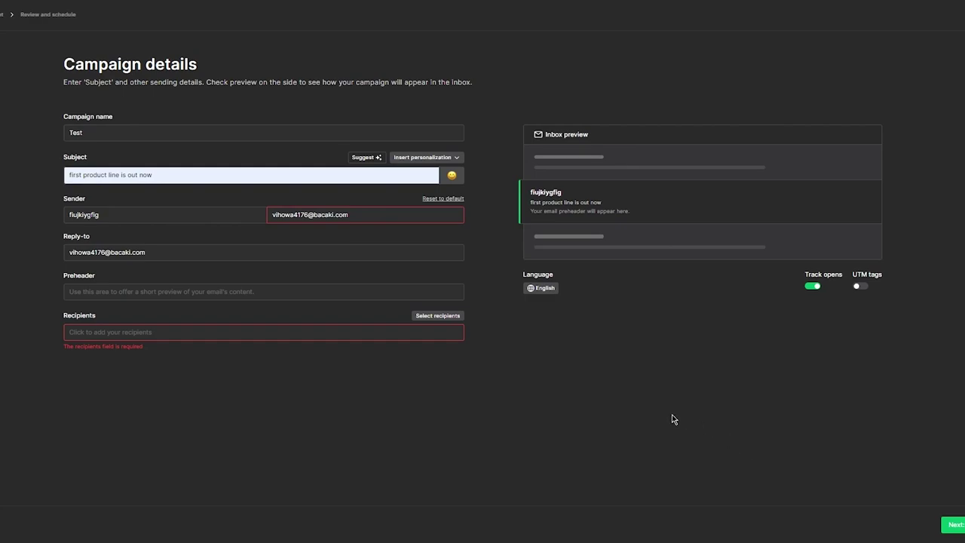
Step: Choose All active subscribers as recipients, then reset the reply-to address to default
click(259, 336)
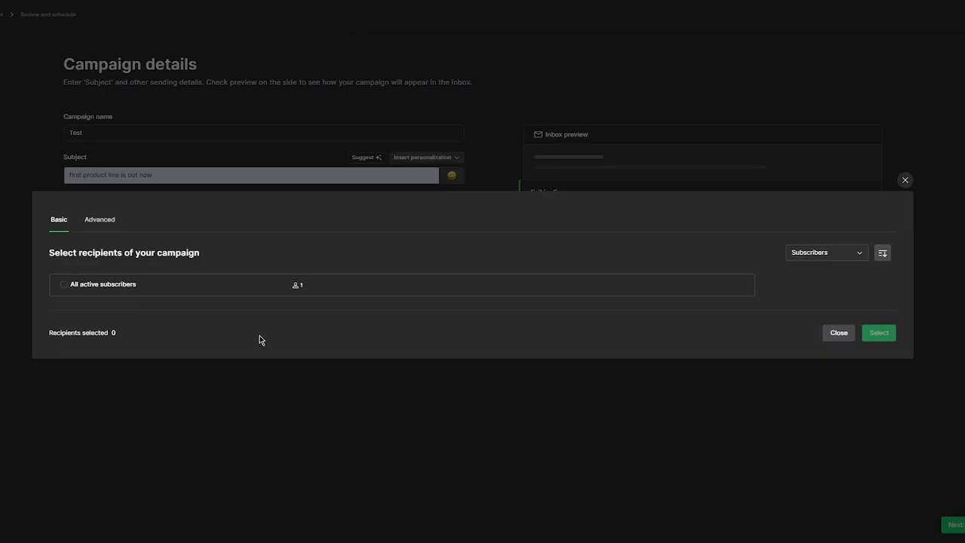
click(65, 287)
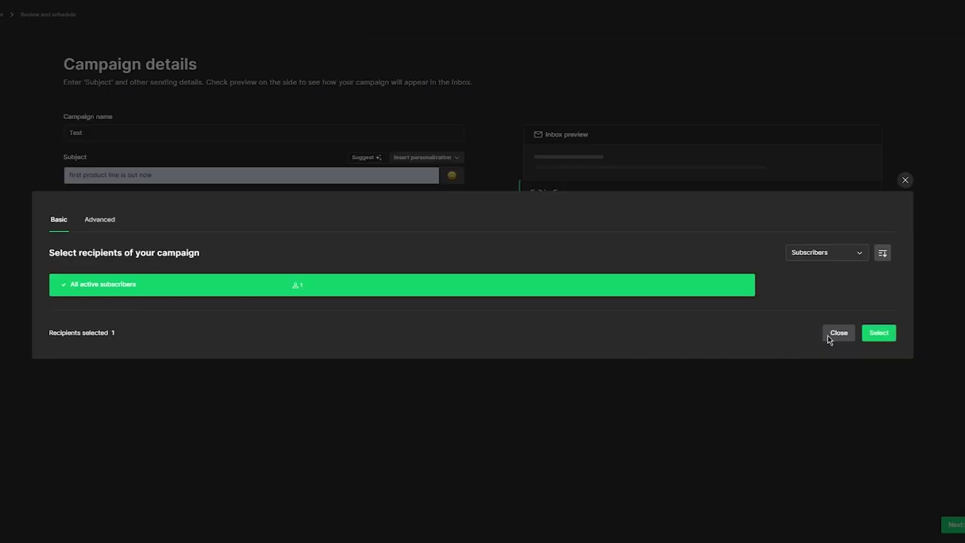
click(880, 334)
click(948, 524)
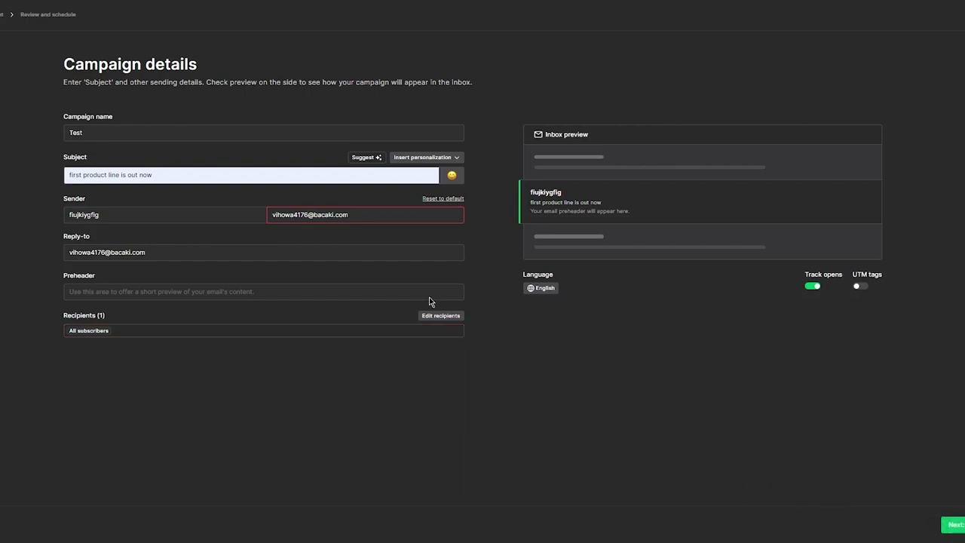
click(359, 216)
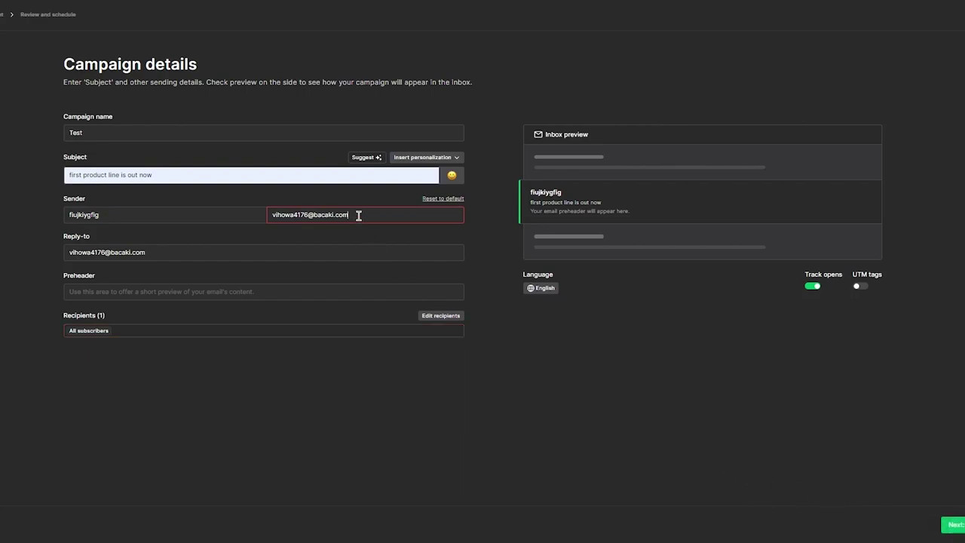
click(443, 199)
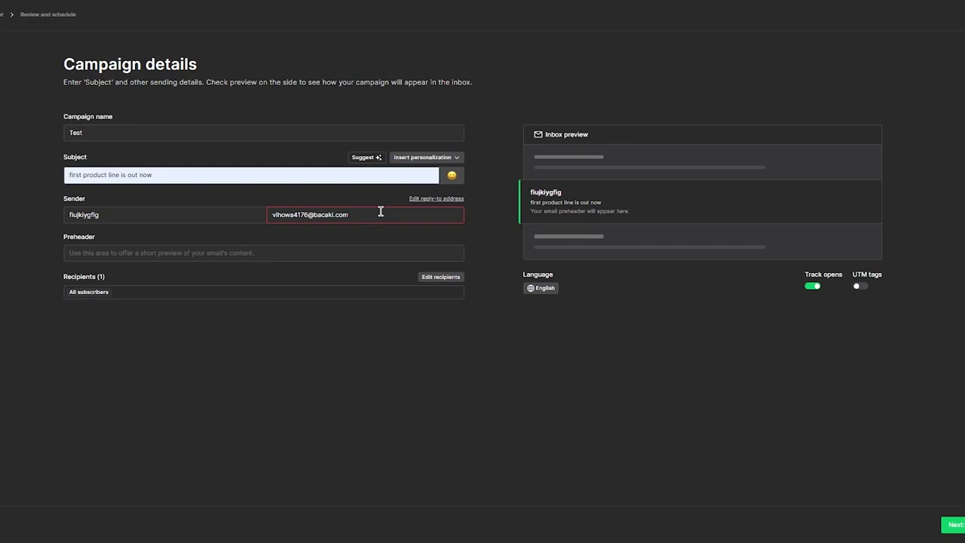
Step: Replace the sender e-mail with a Gmail address and send verification to it as reply-to
drag(381, 211, 239, 207)
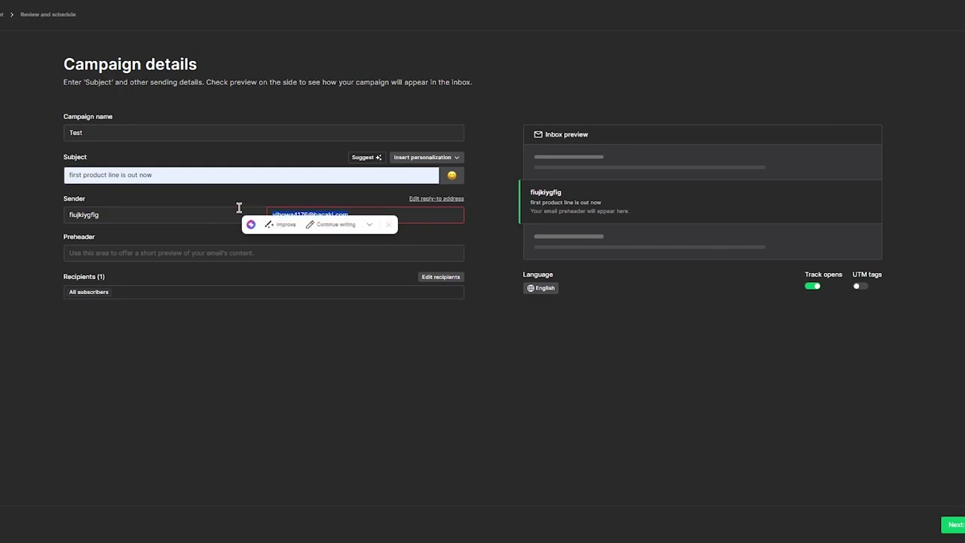
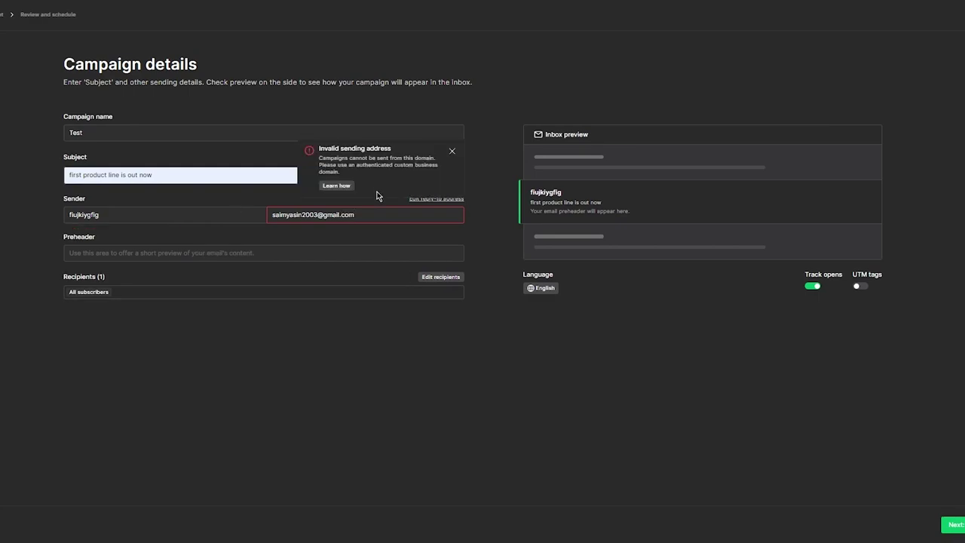
click(452, 151)
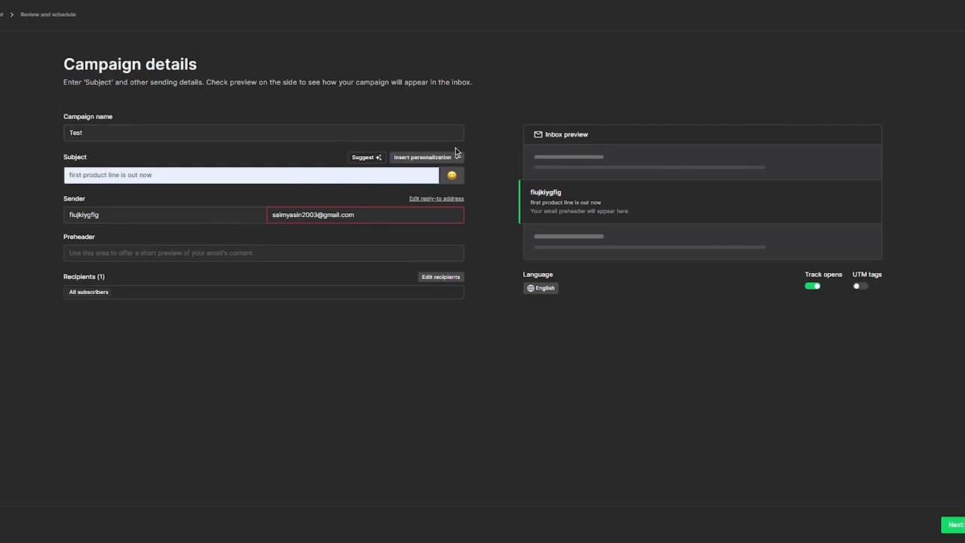
click(444, 198)
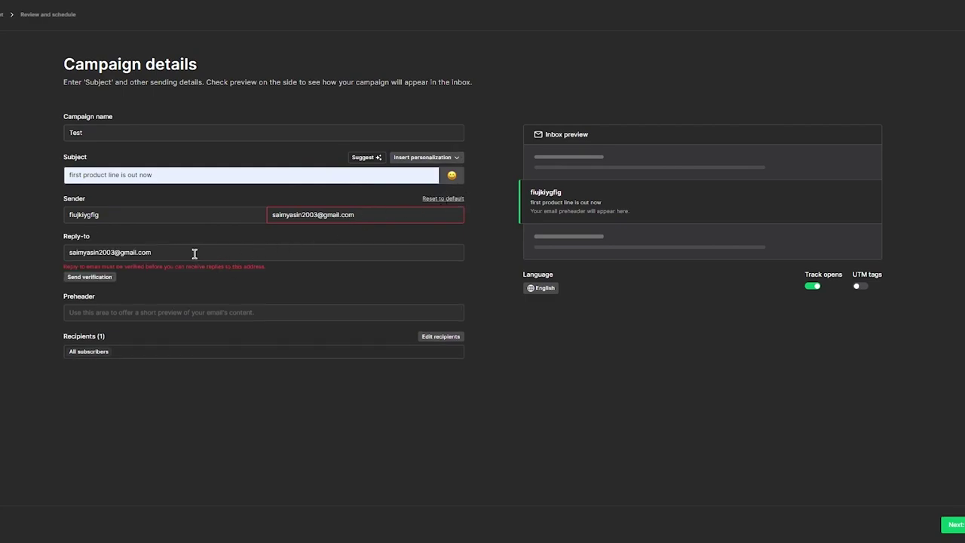
click(92, 278)
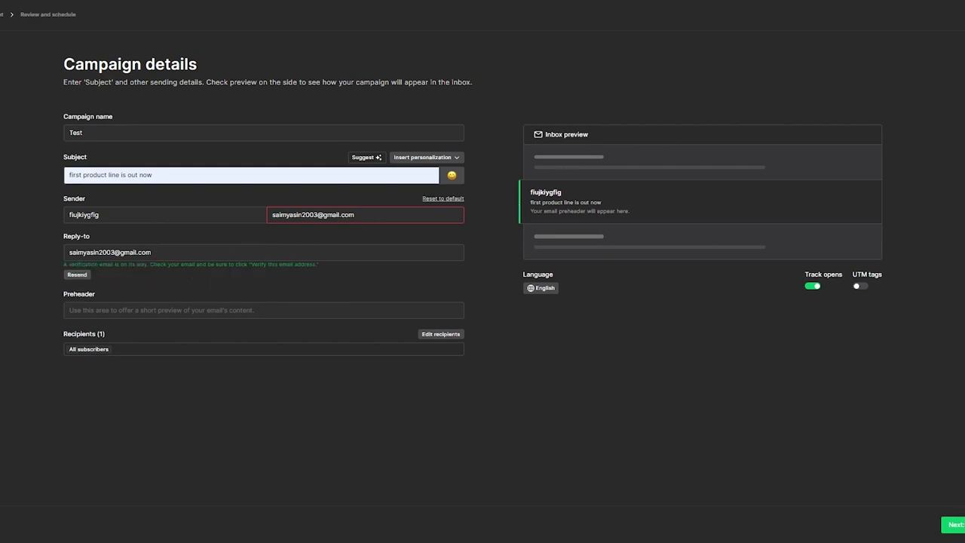
Step: Load the Gmail inbox in a fresh Opera GX tab using the 'gm' address-bar shortcut
key(ctrl+t)
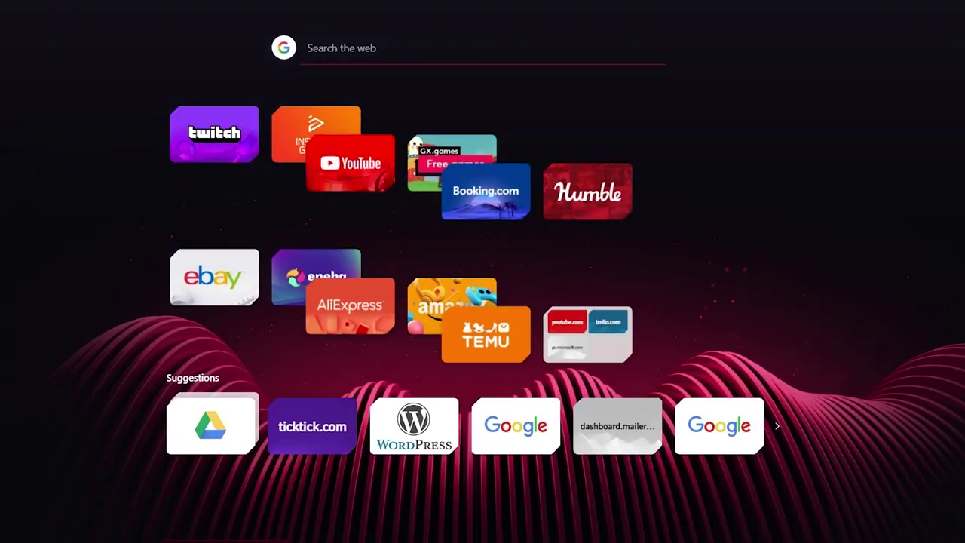
text(gm)
key(Return)
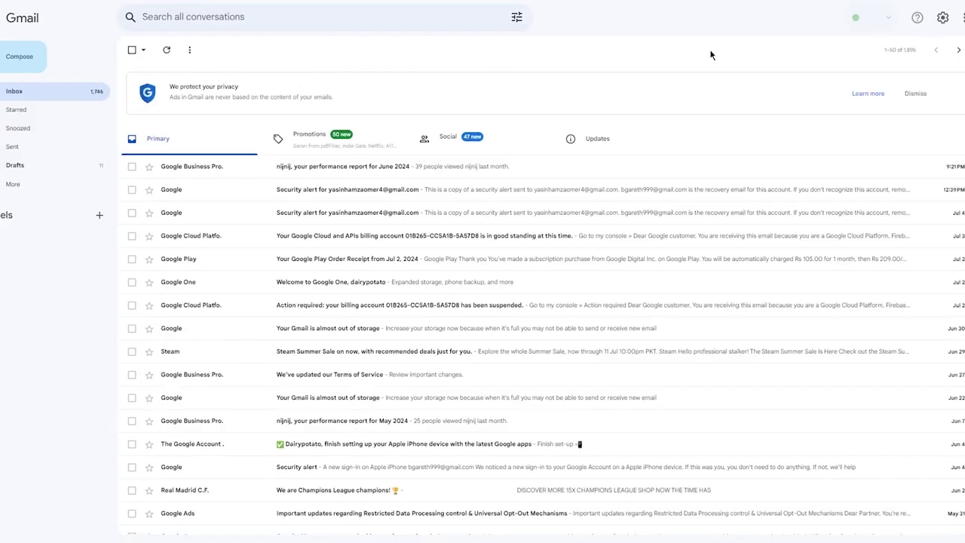
Step: Switch to the sender address's Gmail account and confirm MailerLite's 'Verify your sender address' email
click(962, 17)
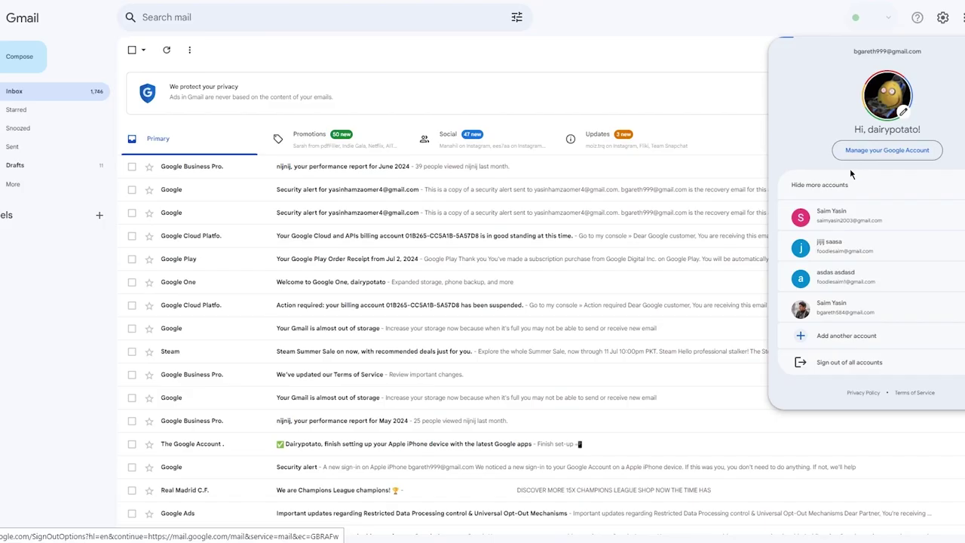
click(860, 212)
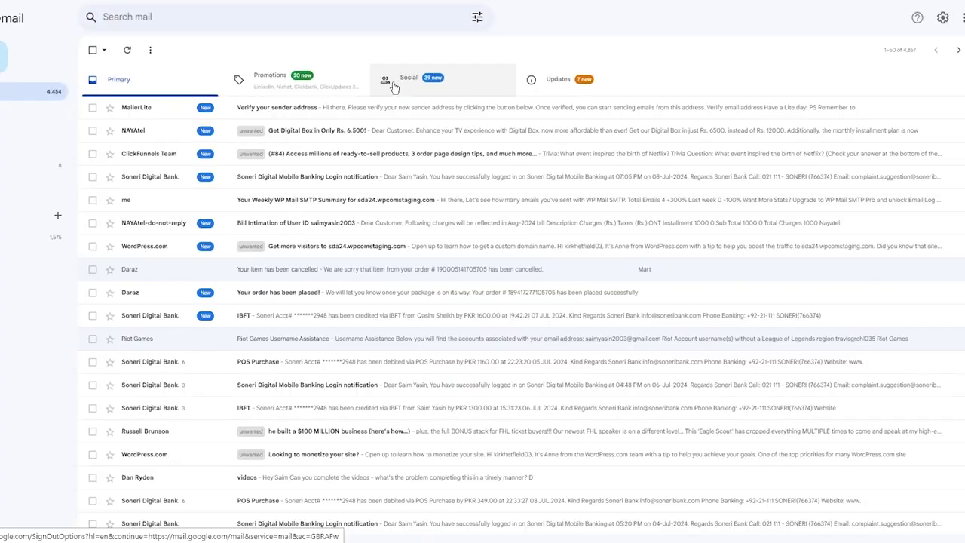
click(301, 117)
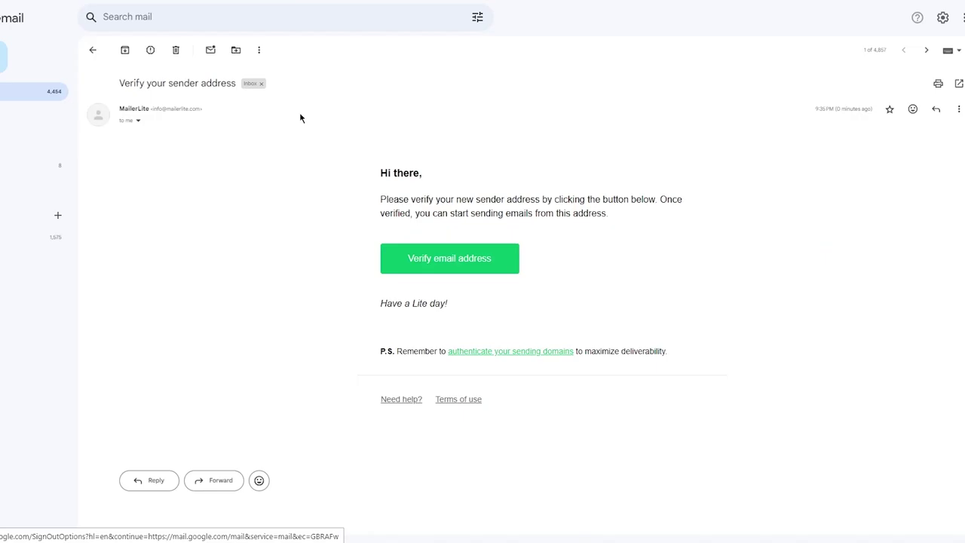
click(444, 258)
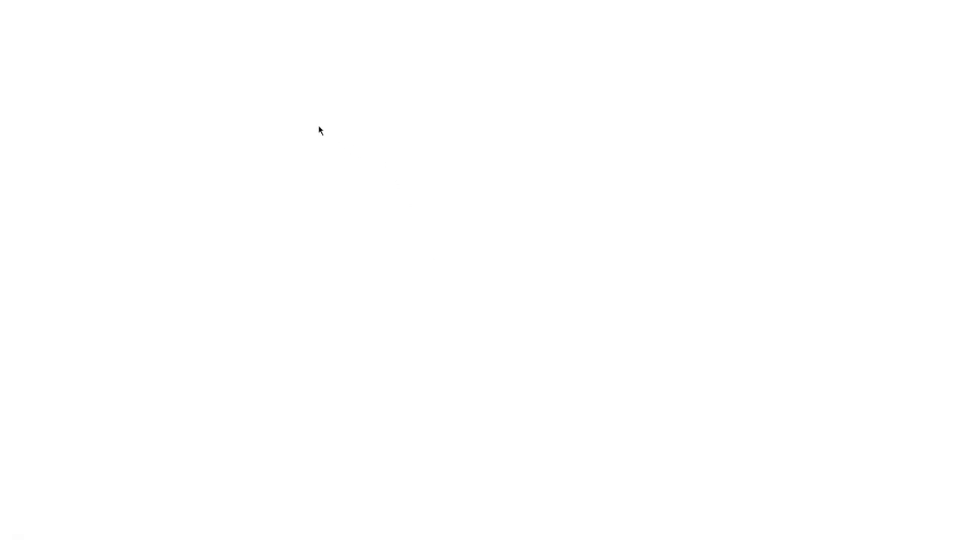
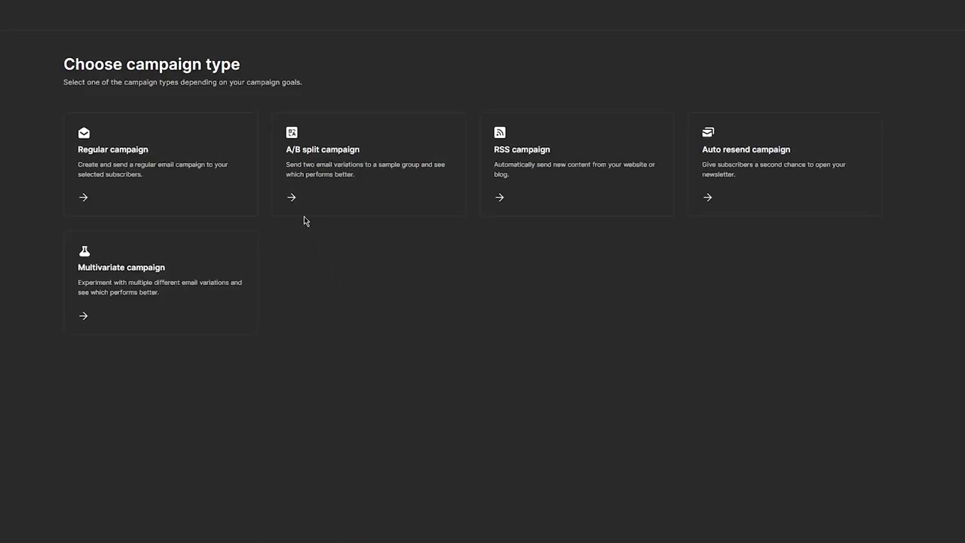
Step: Start a regular campaign and follow the warning's link to authenticate the email domain
click(156, 157)
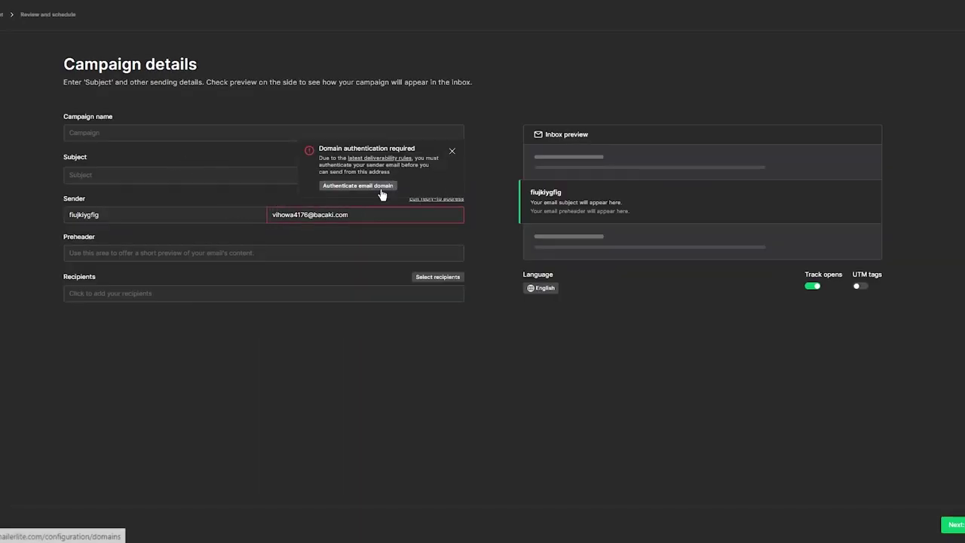
click(382, 188)
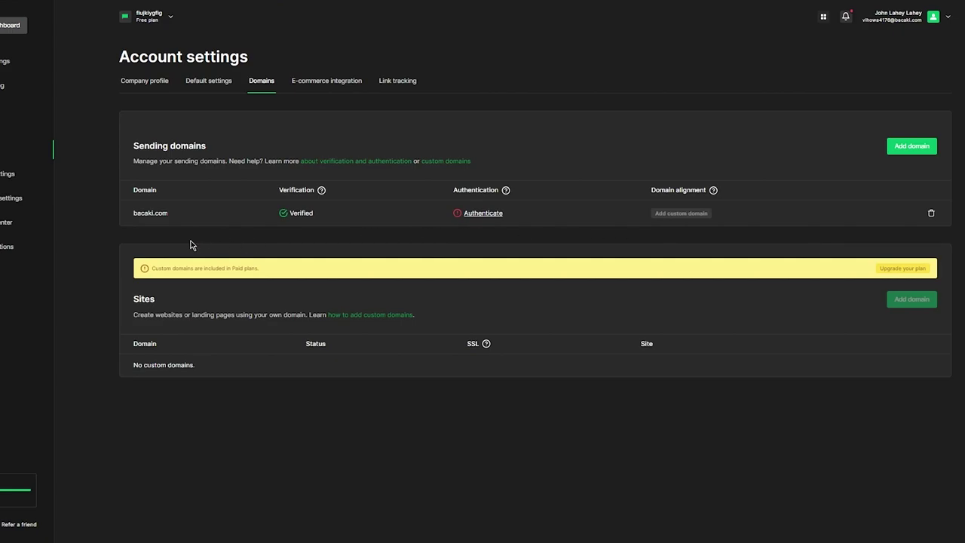
Step: Step through domain authentication with Google as DNS provider, viewing the CNAME and TXT records, then close it
mouse_move(491, 216)
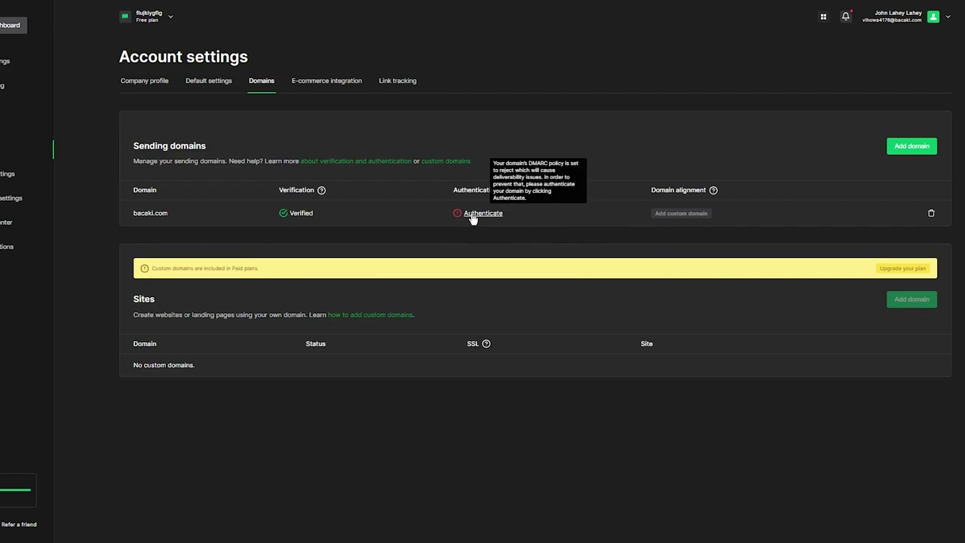
click(475, 214)
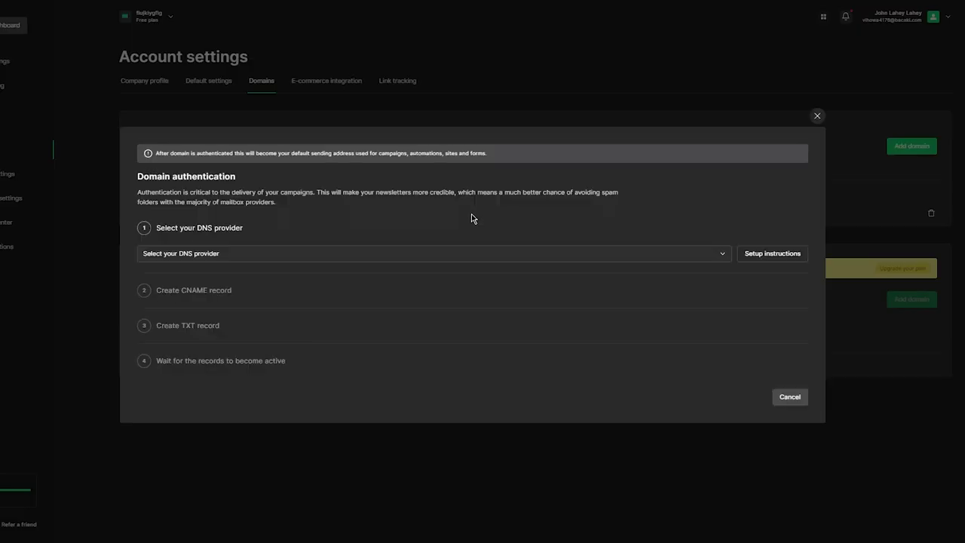
click(272, 254)
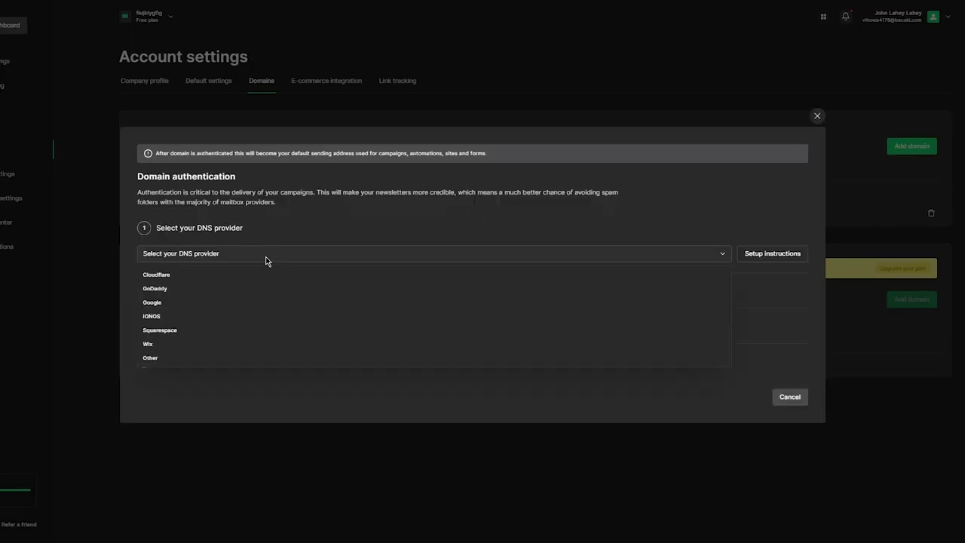
click(181, 305)
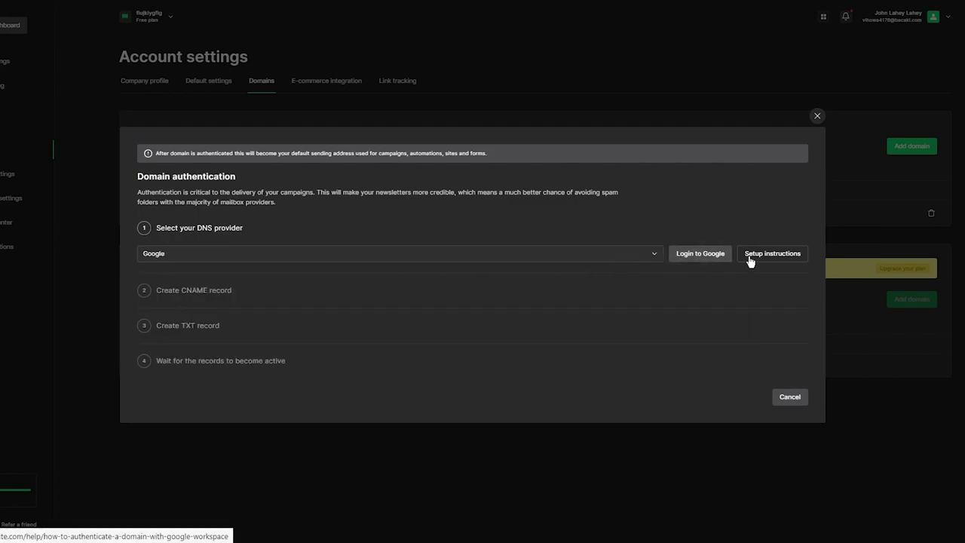
click(200, 298)
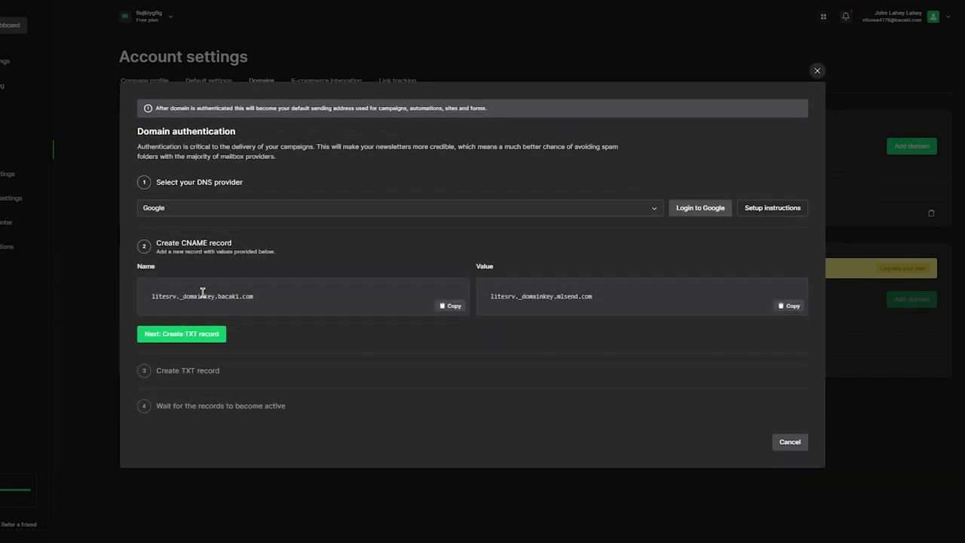
click(212, 368)
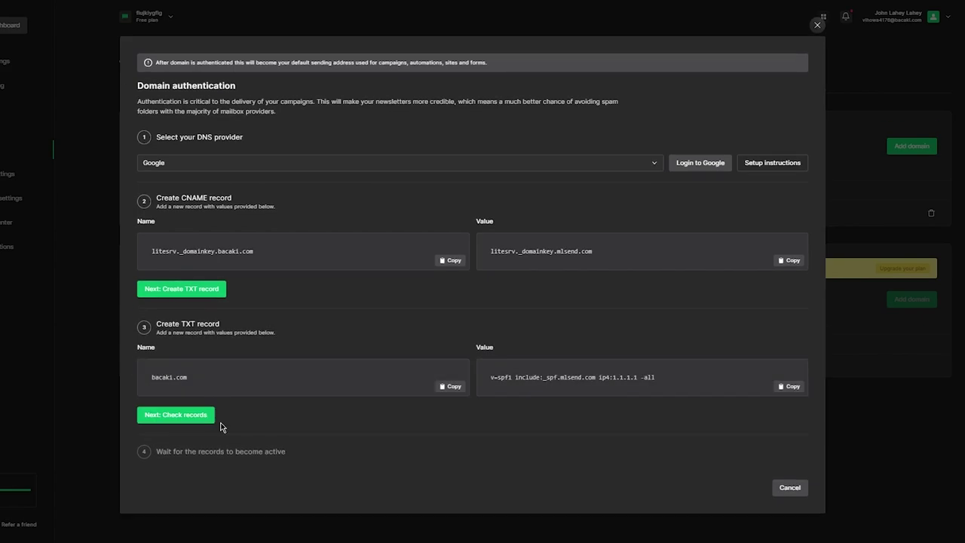
click(219, 453)
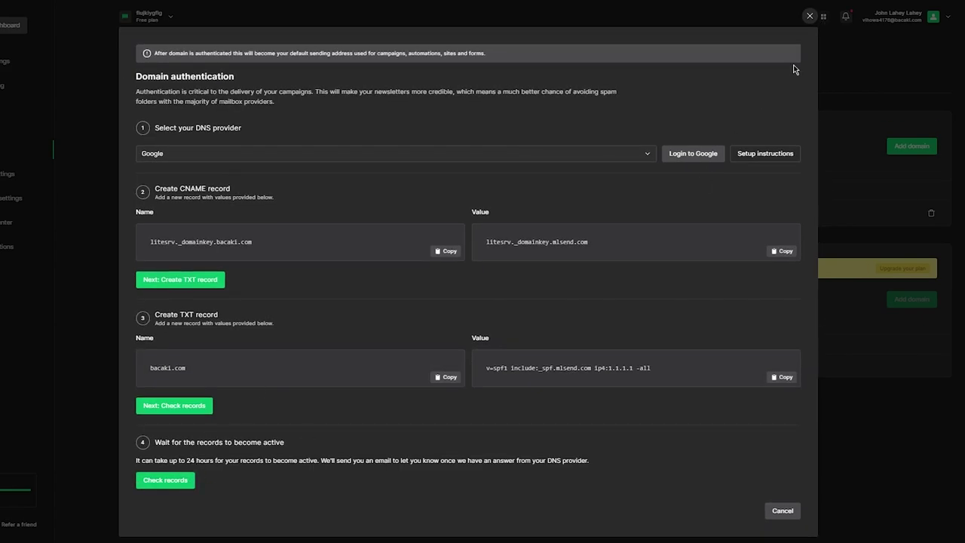
click(809, 16)
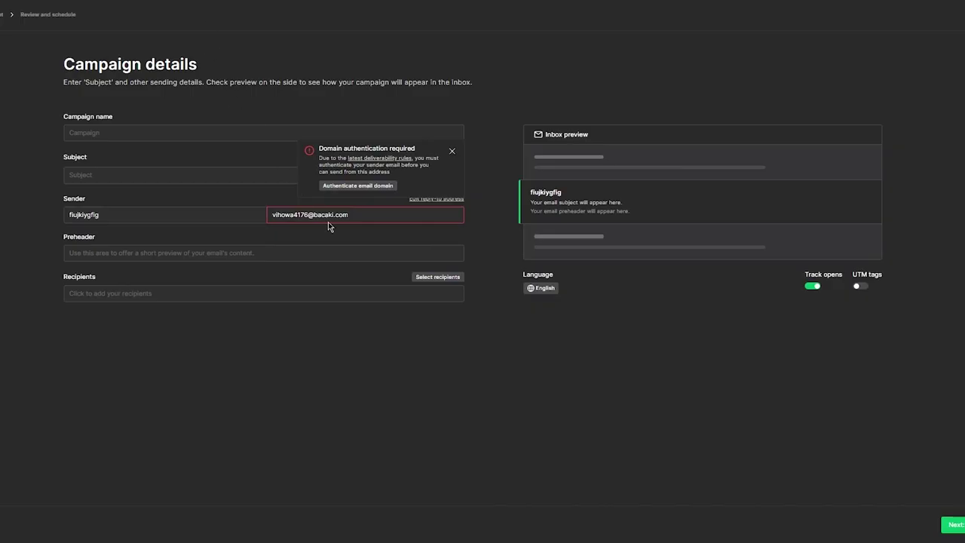
Step: Set a separate Gmail reply-to address and paste the same address in as the sender
click(422, 199)
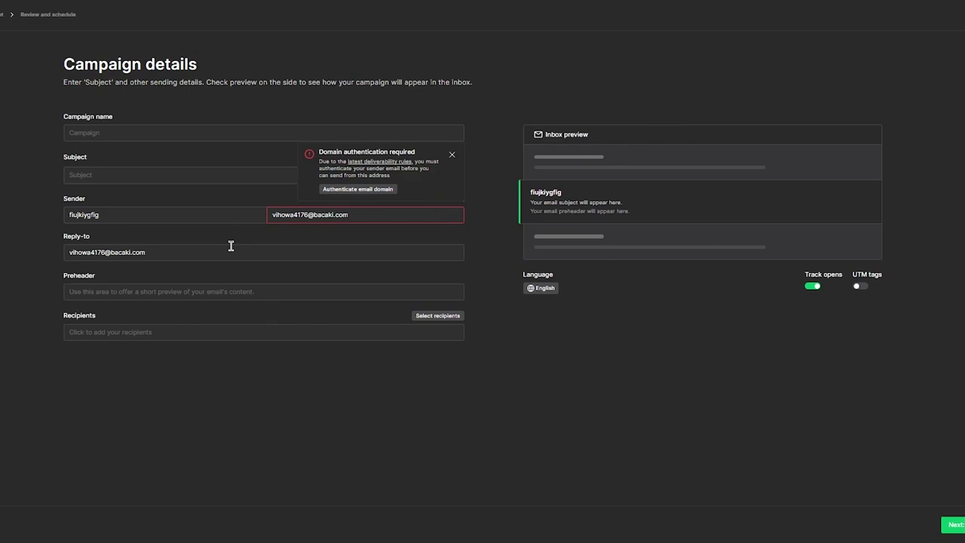
drag(154, 254, 40, 252)
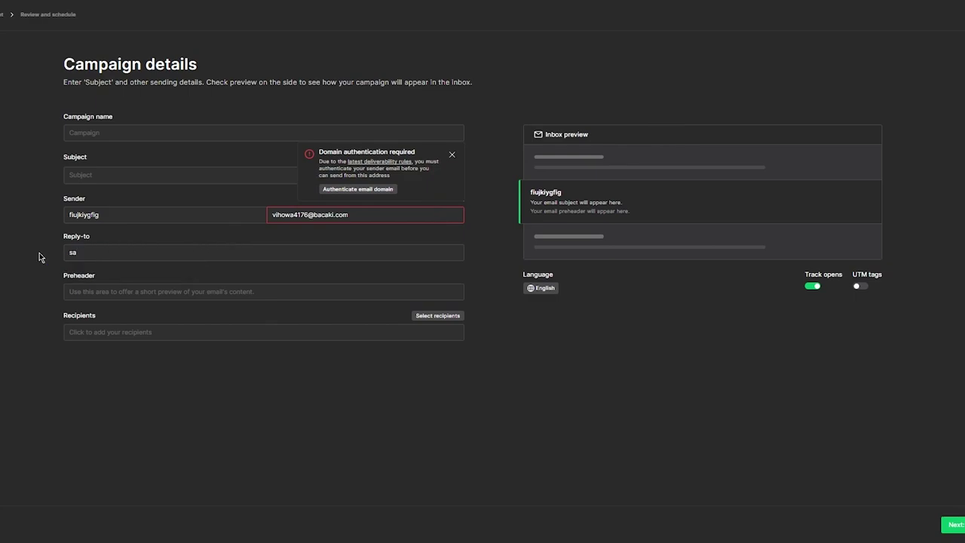
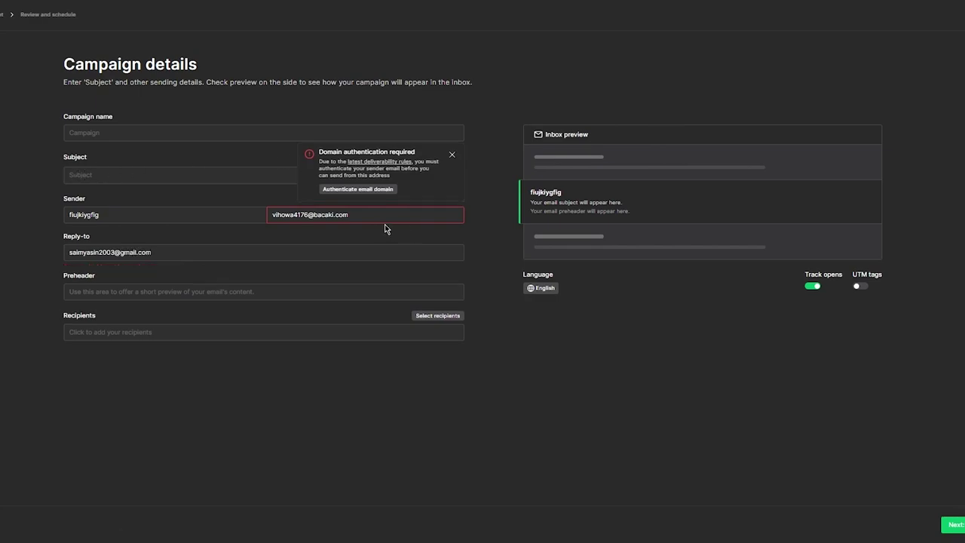
drag(239, 250, 17, 252)
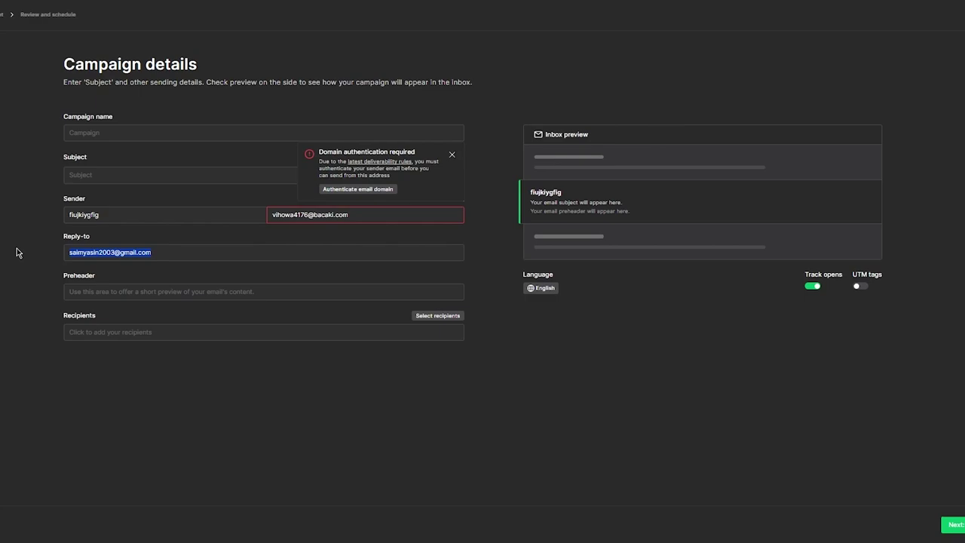
right_click(91, 255)
click(123, 289)
drag(351, 211, 289, 219)
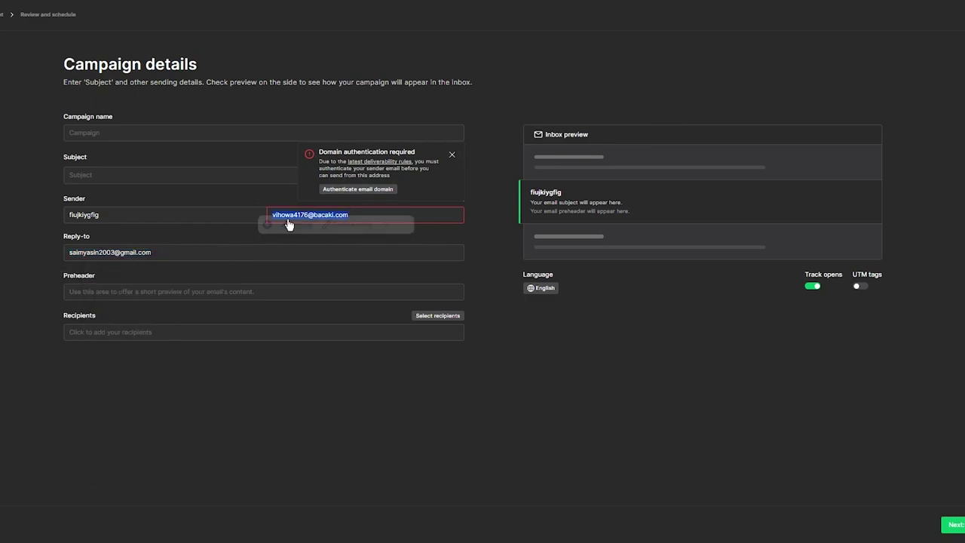
right_click(285, 216)
right_click(284, 216)
click(300, 265)
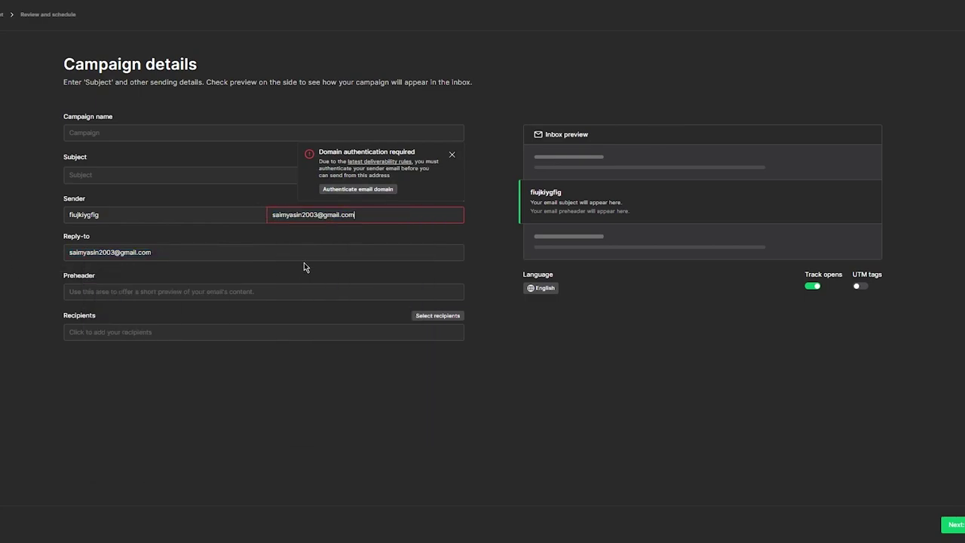
Step: Open the domain authentication help article, then return to the campaign details form
double_click(317, 242)
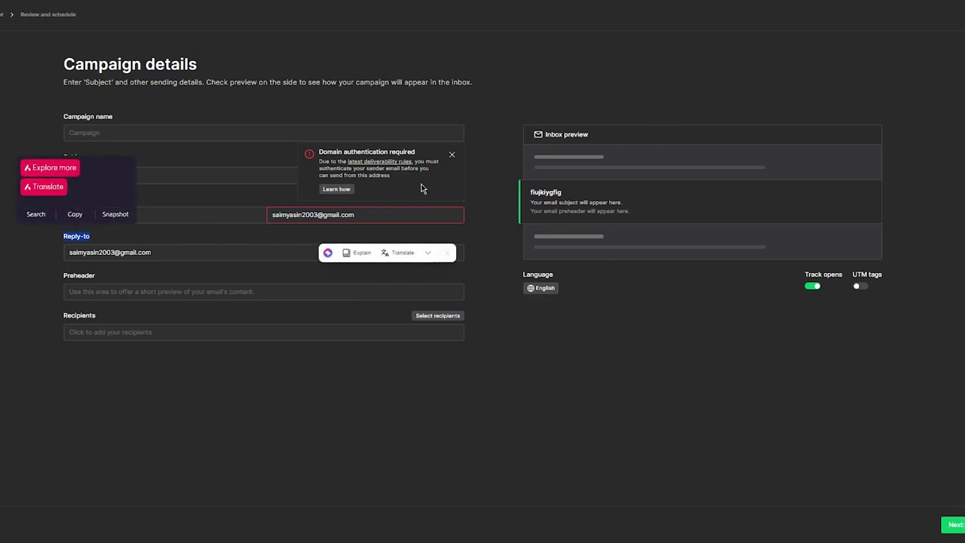
click(388, 189)
click(337, 189)
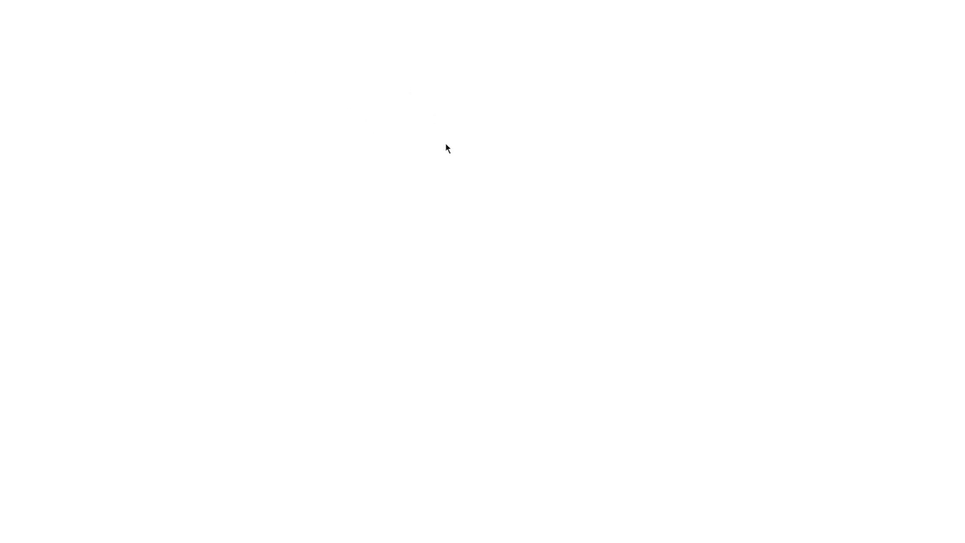
key(ctrl+w)
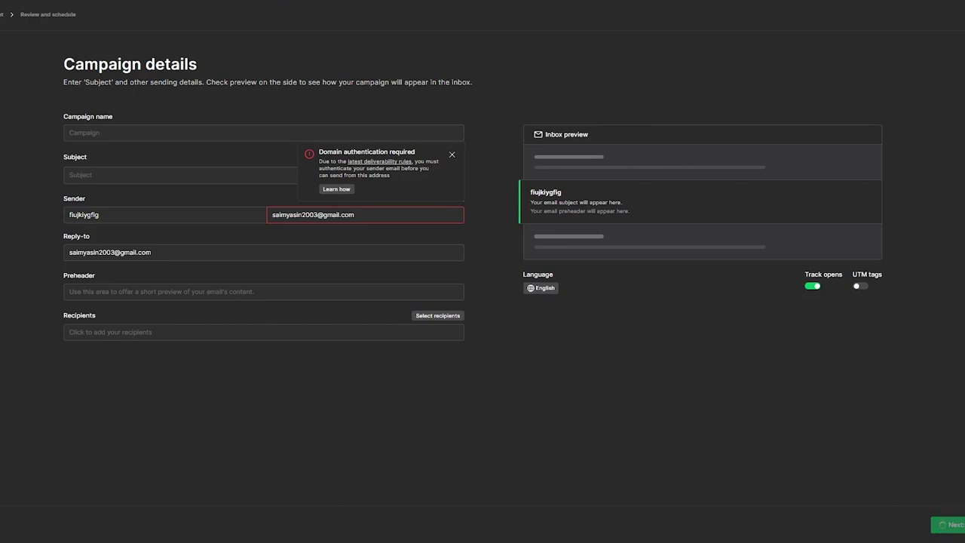
Step: Name the campaign 'hjkh' and accept the suggested subject line
click(952, 524)
click(188, 132)
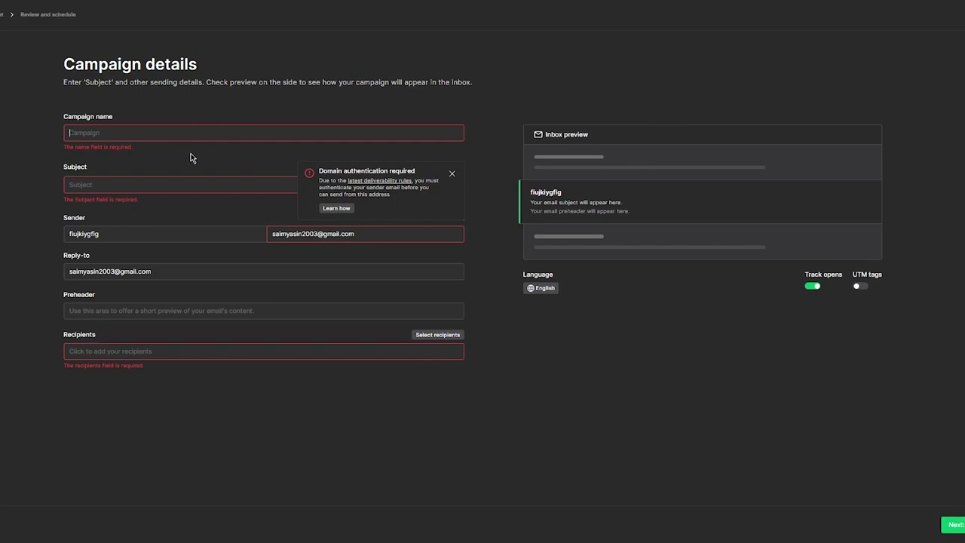
text(hjkh)
click(184, 181)
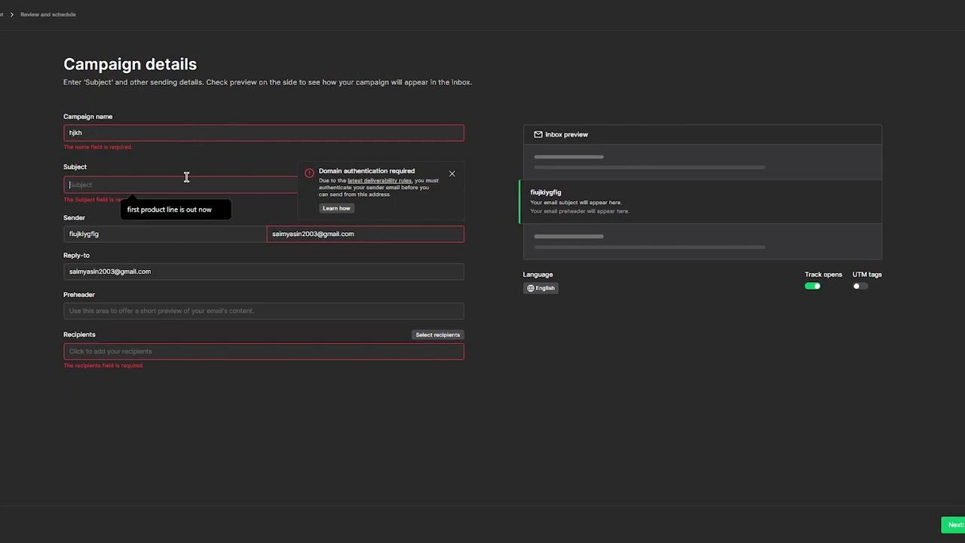
click(173, 209)
Step: Choose All active subscribers as recipients, continue, and dismiss the domain authentication warning
click(189, 350)
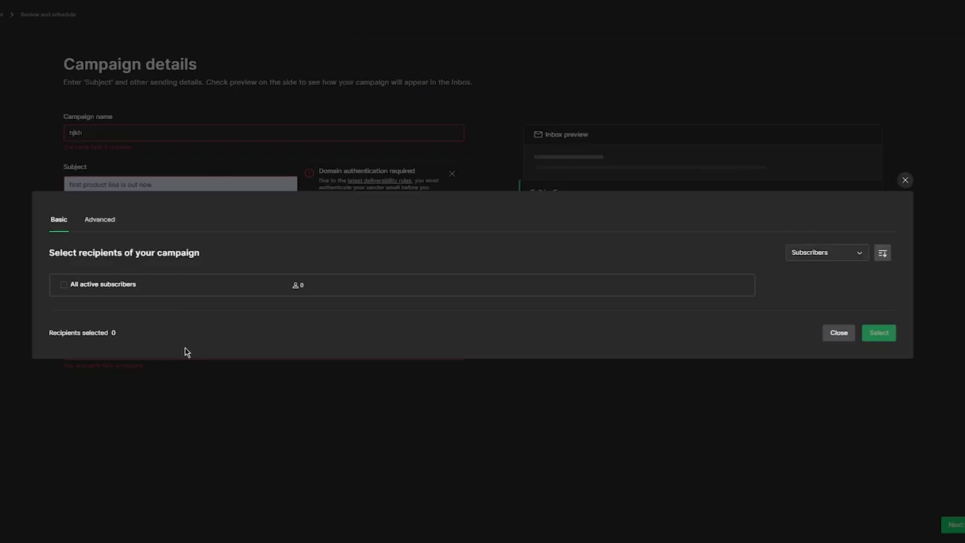
click(64, 285)
click(880, 333)
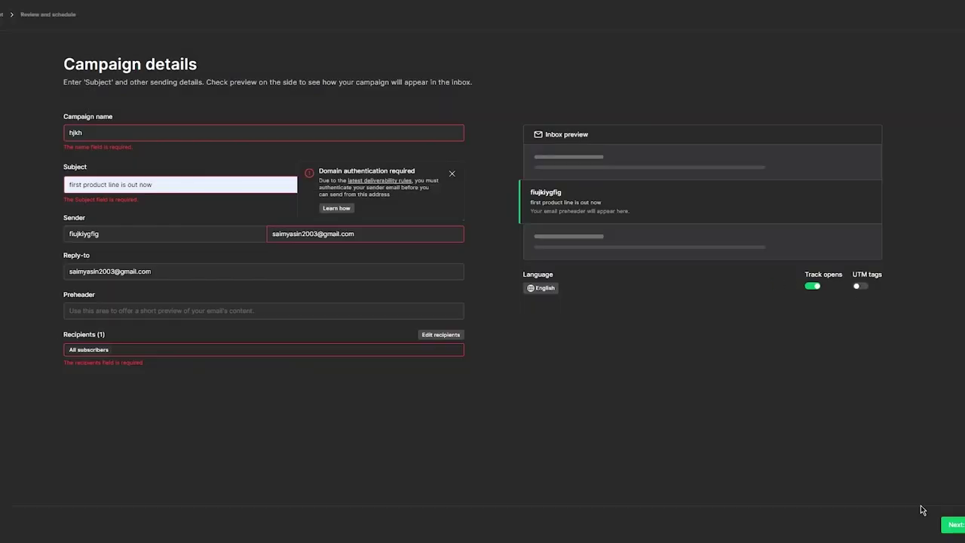
click(954, 526)
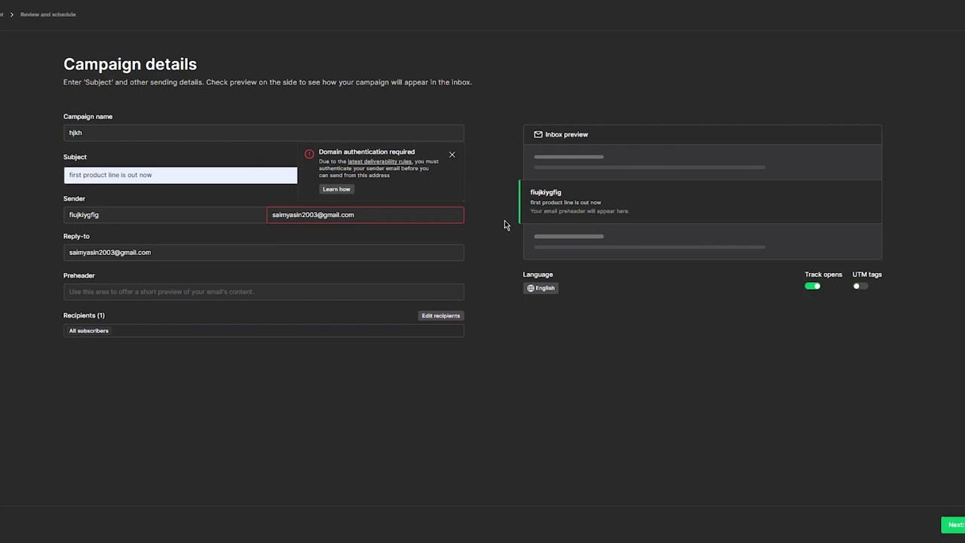
click(452, 156)
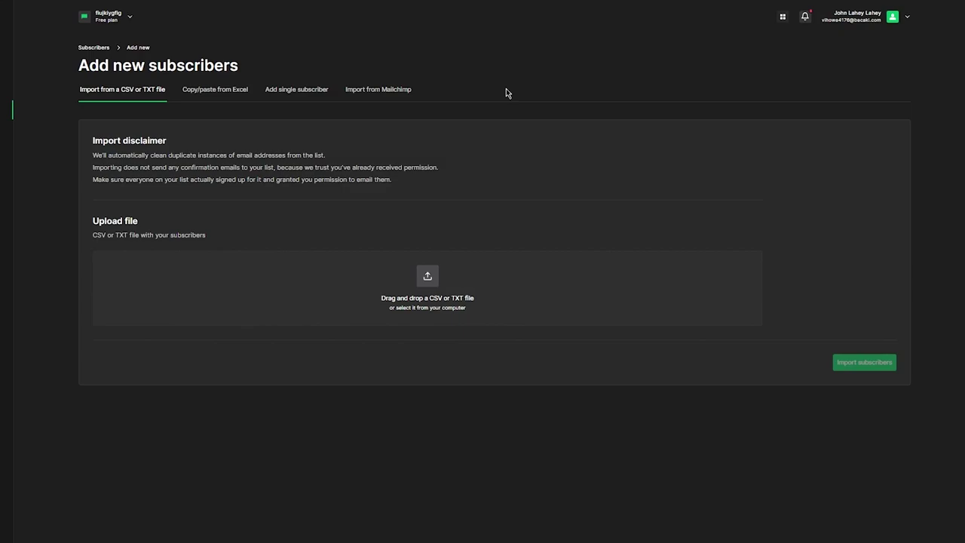
Step: Upload the 50-contacts.csv file and continue to the import settings
click(433, 280)
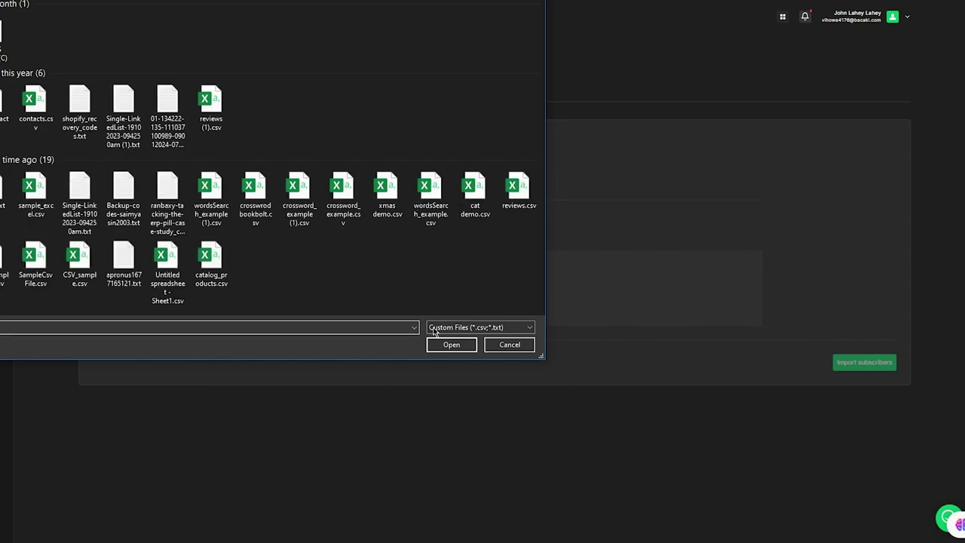
double_click(36, 128)
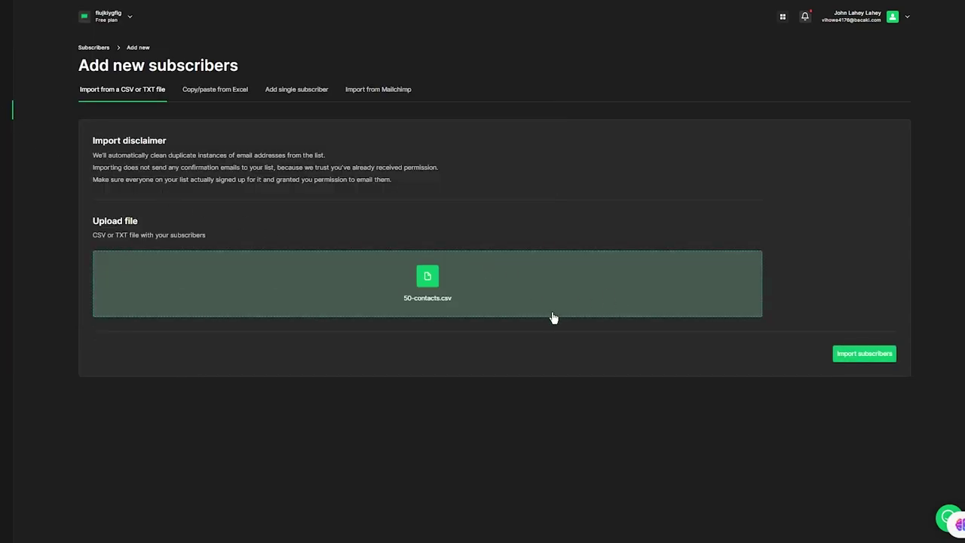
click(878, 354)
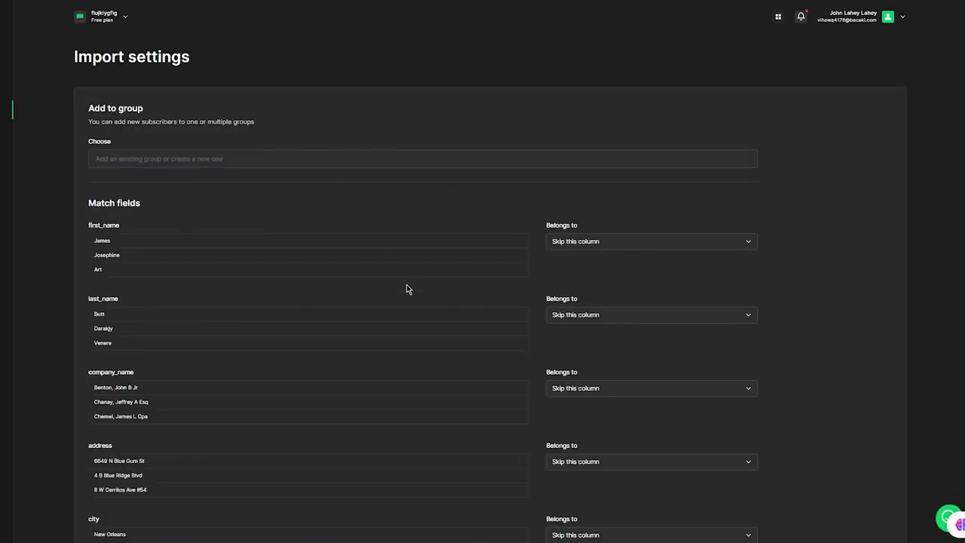
Step: Map first_name, last_name and company_name to Name, Last name and Company
scroll(283, 263, down, 7)
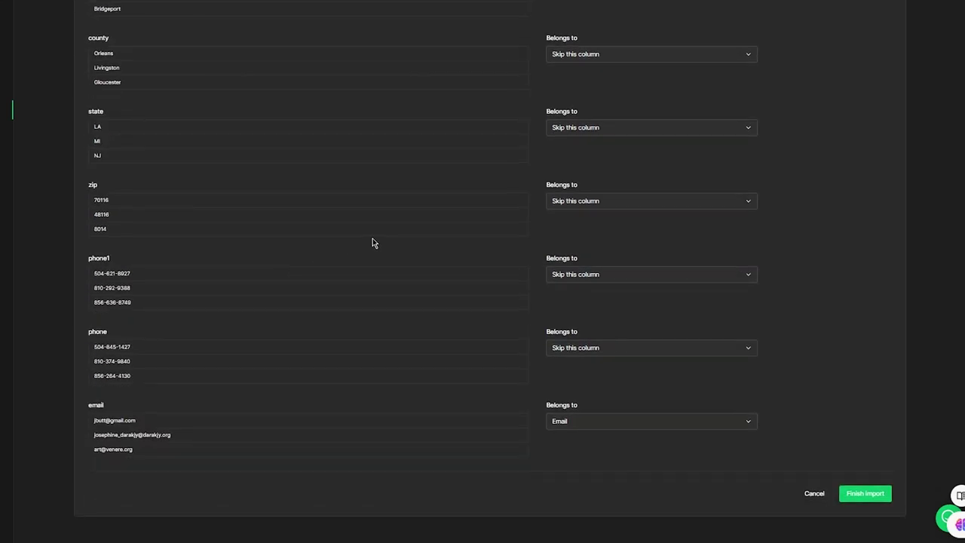
scroll(373, 238, up, 7)
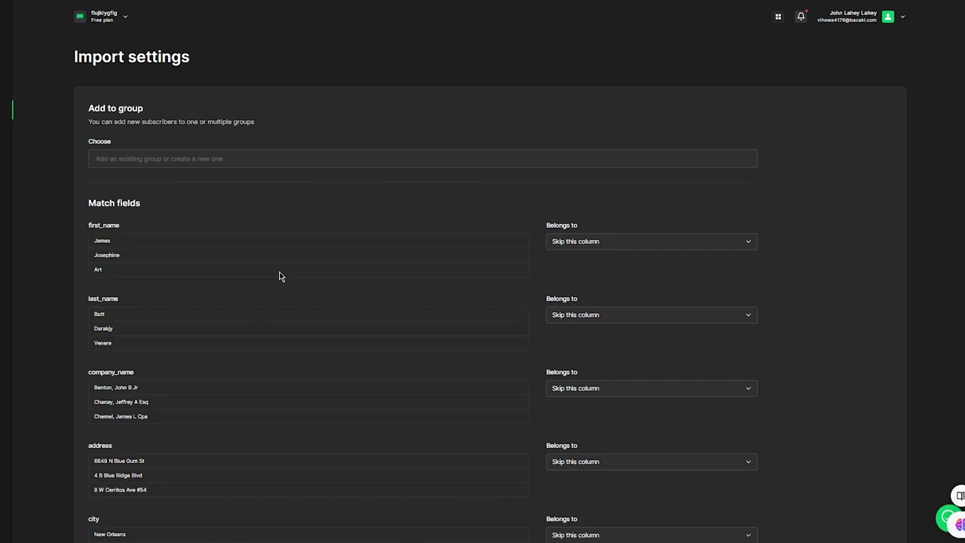
scroll(296, 240, down, 2)
scroll(296, 239, down, 5)
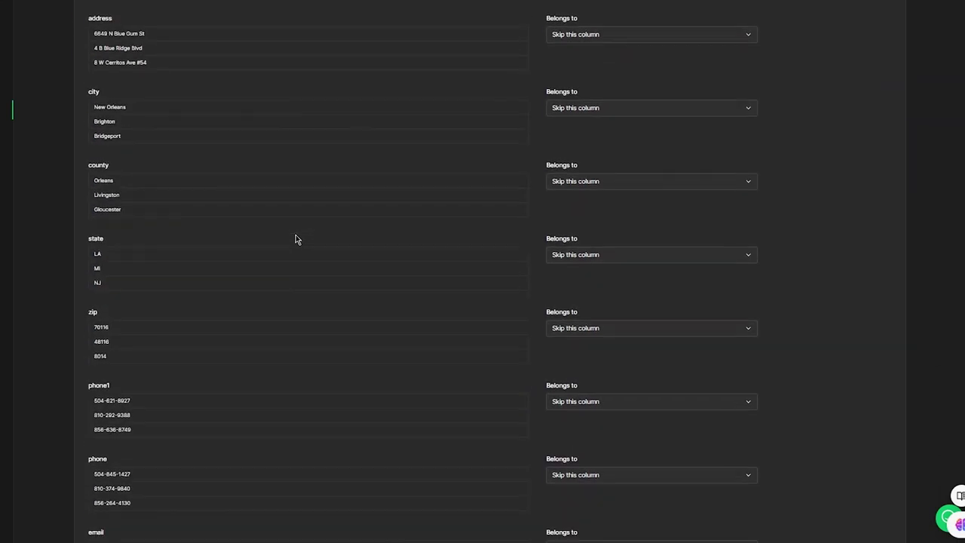
scroll(452, 242, up, 4)
scroll(511, 244, up, 3)
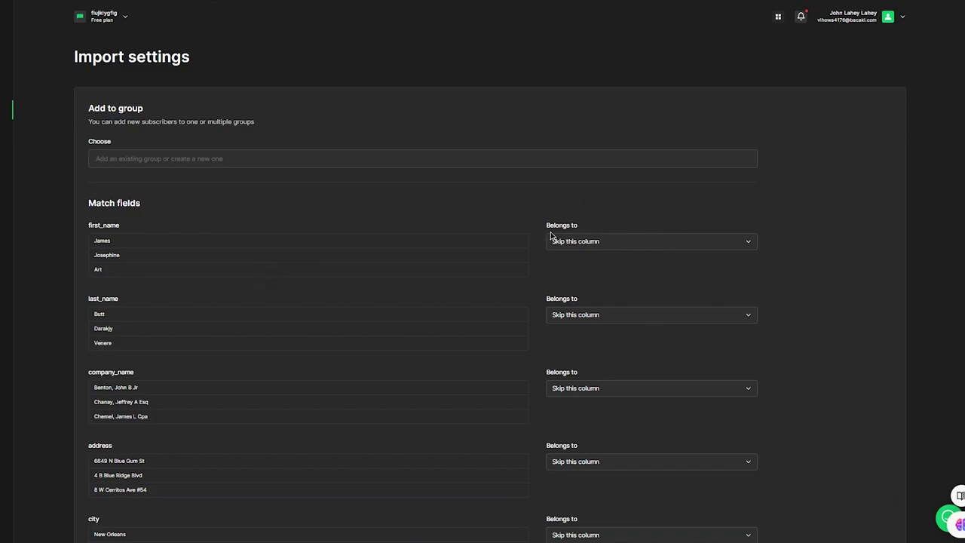
click(622, 249)
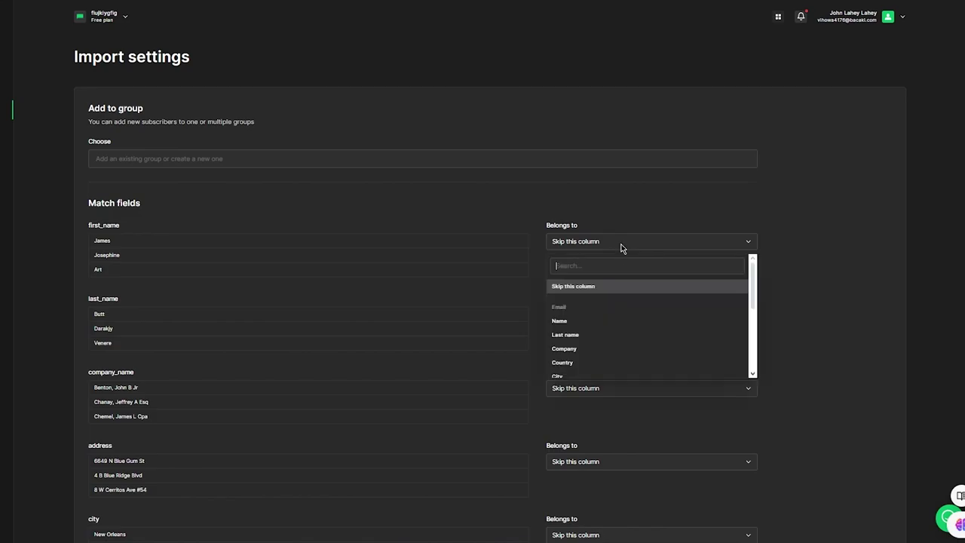
click(586, 323)
scroll(539, 226, down, 3)
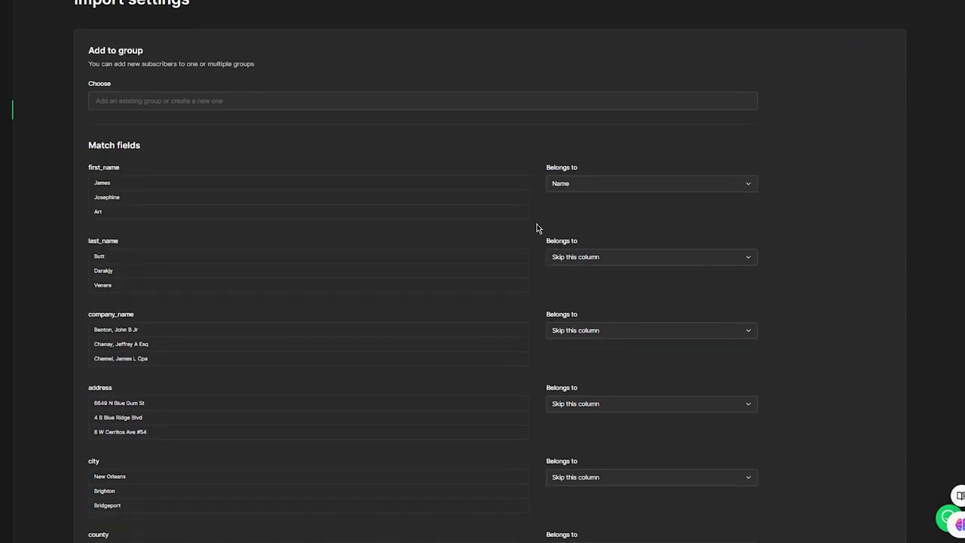
click(646, 144)
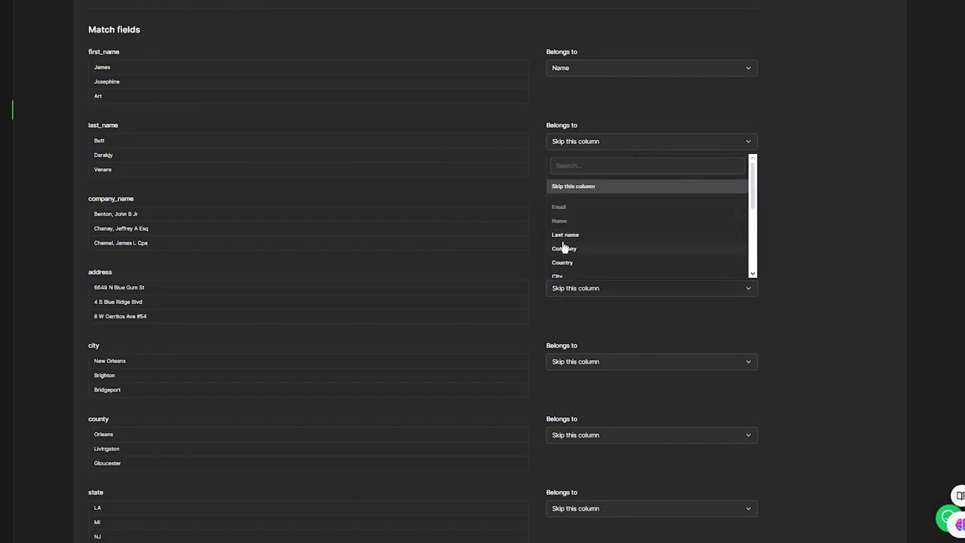
click(562, 237)
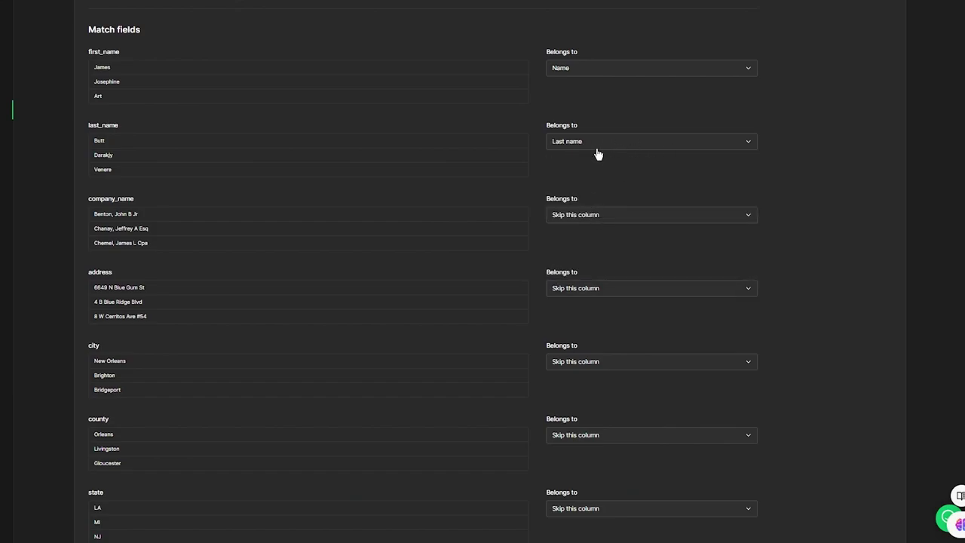
click(597, 219)
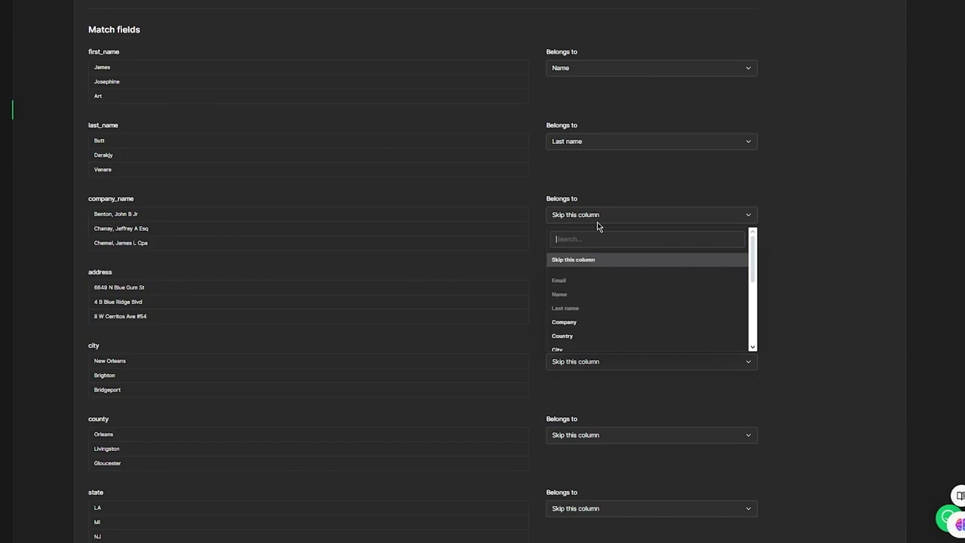
click(576, 322)
Step: Leave the address column unmapped and go to the All subscribers list
scroll(644, 253, down, 1)
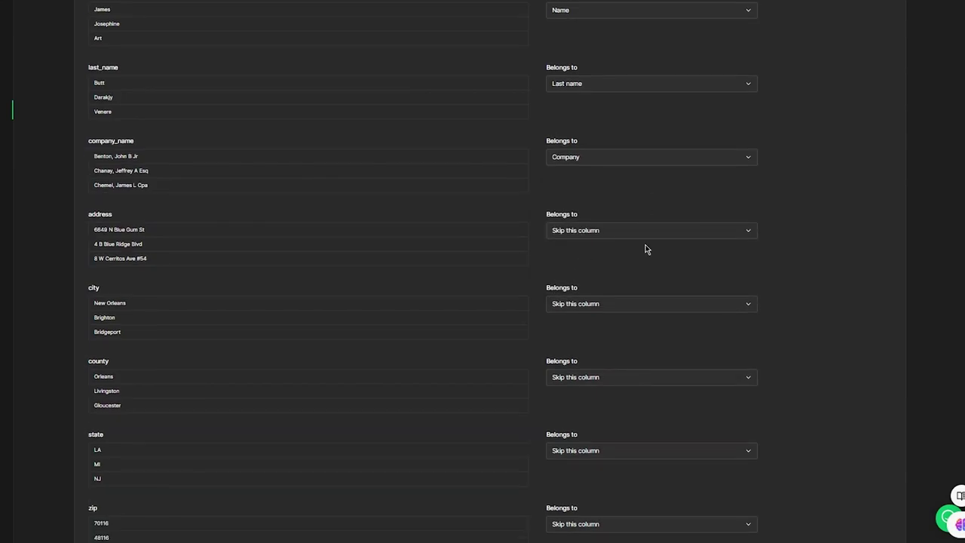
click(628, 233)
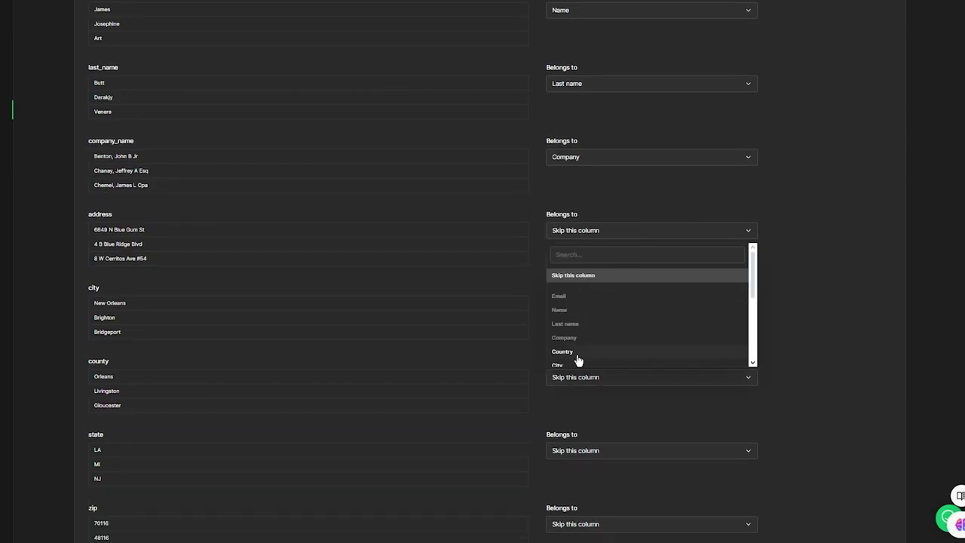
scroll(581, 351, down, 3)
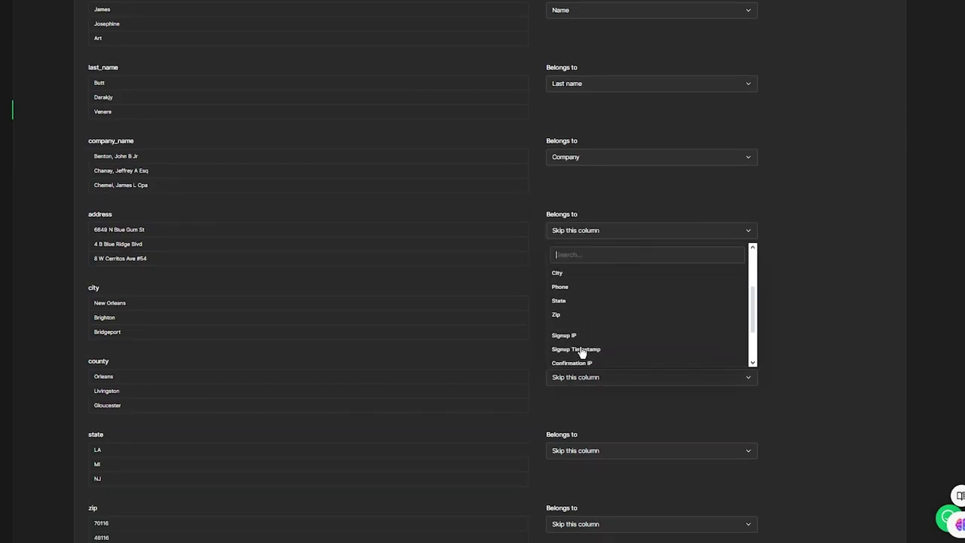
click(823, 251)
scroll(739, 271, down, 6)
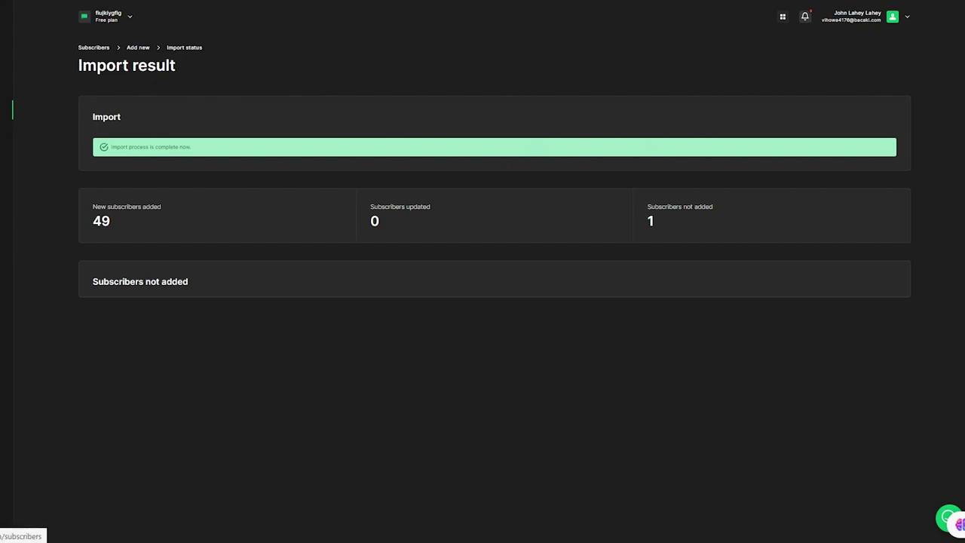
click(34, 110)
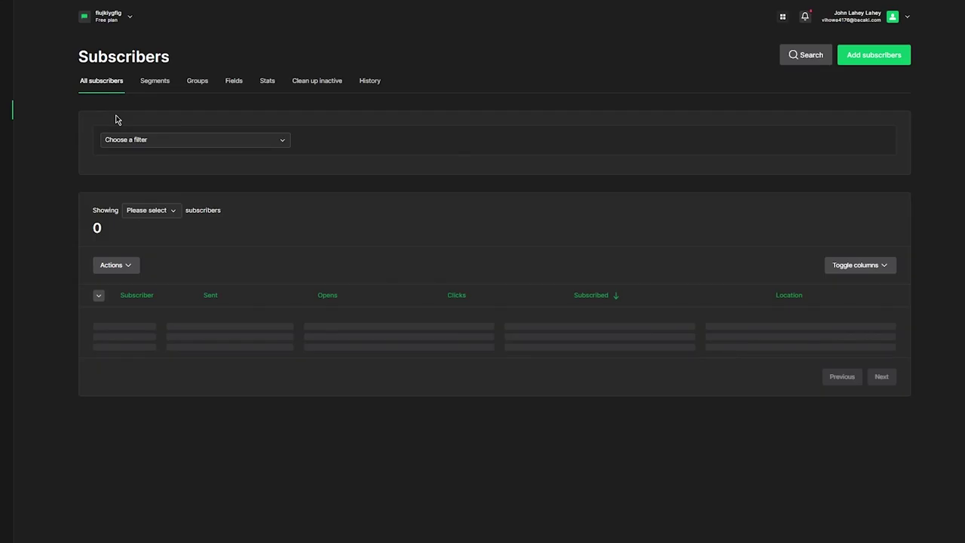
Step: Scroll through the All subscribers list to check the 50 imported contacts
scroll(304, 233, down, 6)
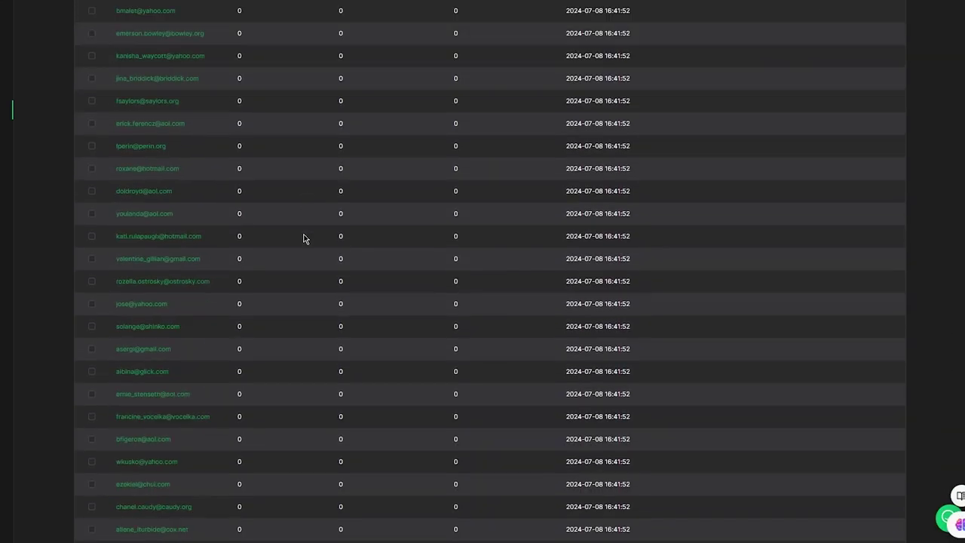
scroll(304, 238, down, 5)
scroll(324, 226, up, 3)
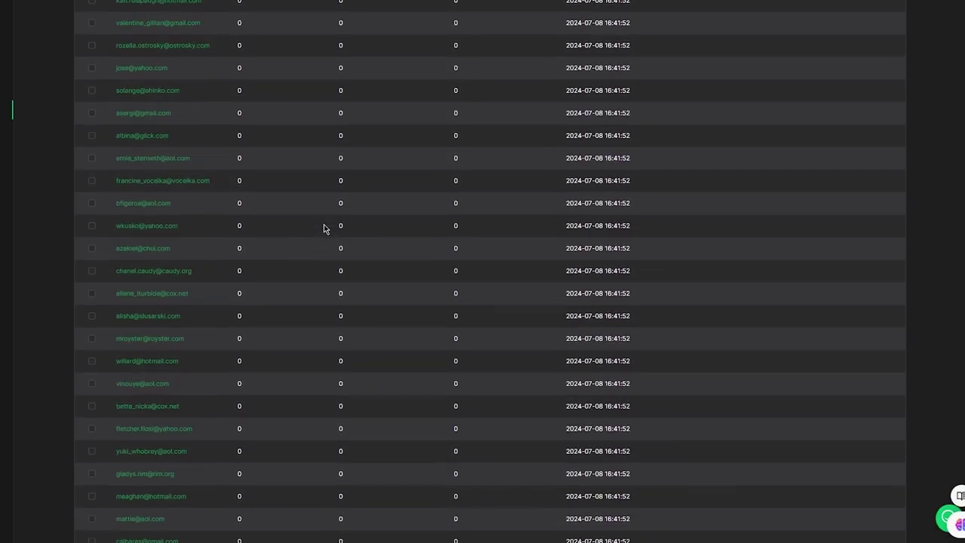
scroll(324, 228, up, 10)
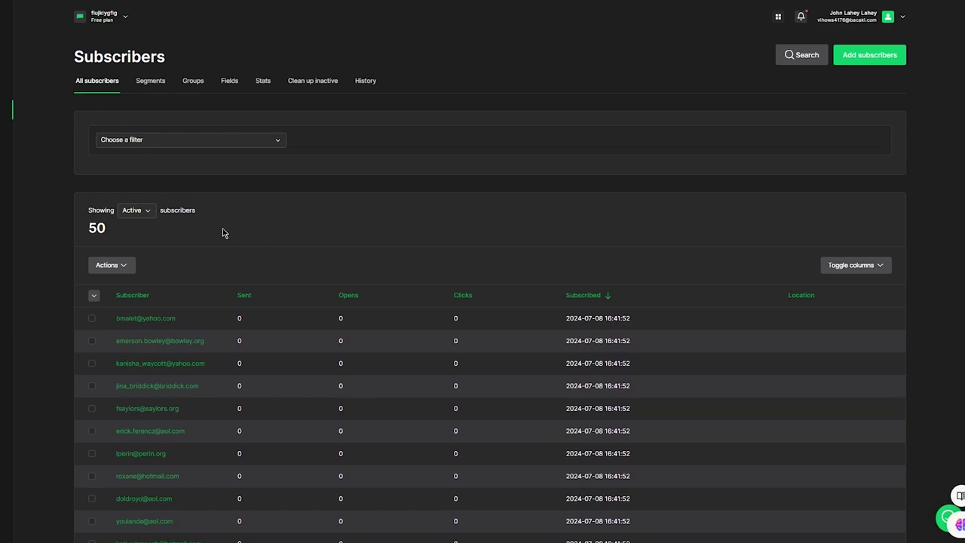
scroll(351, 306, down, 4)
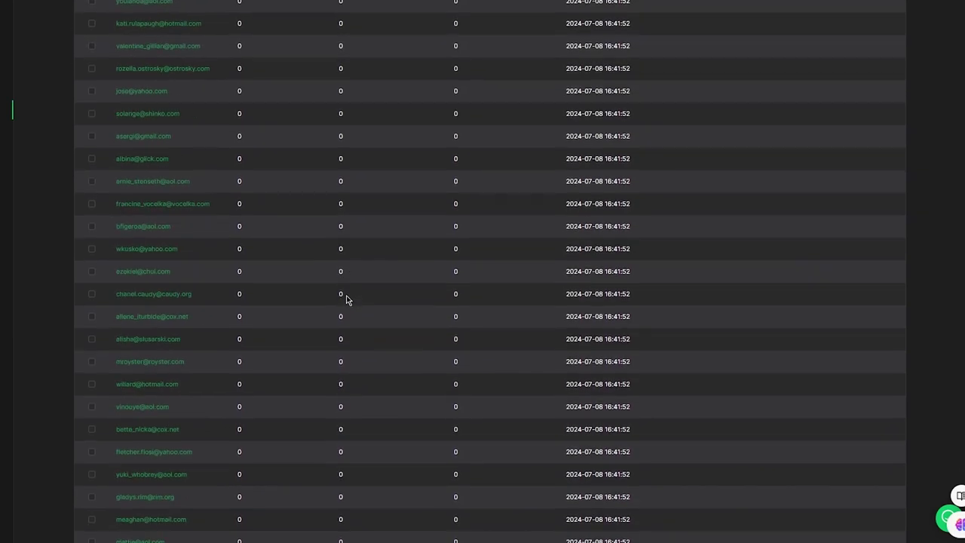
scroll(457, 222, up, 4)
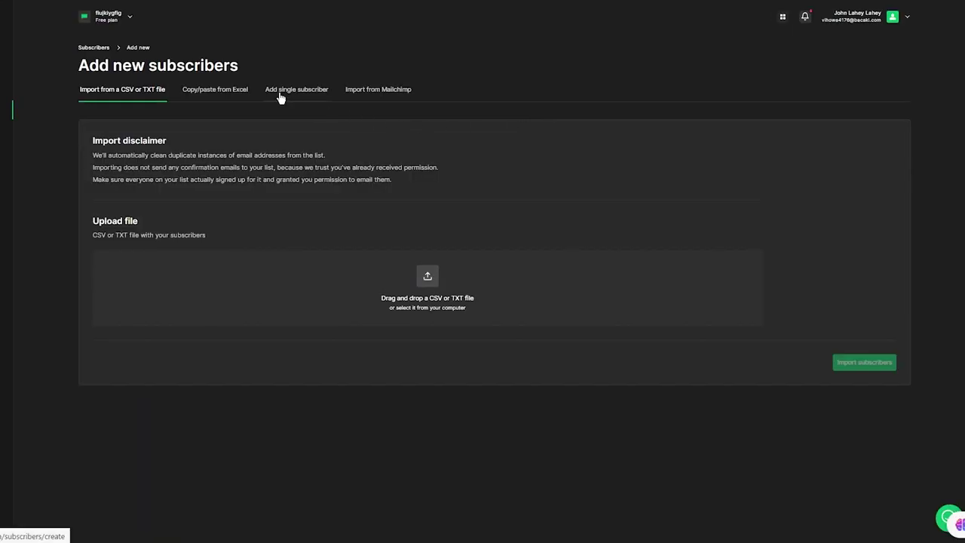
Step: Fill in the new subscriber's e-mail address and first name on the single-subscriber form
click(281, 95)
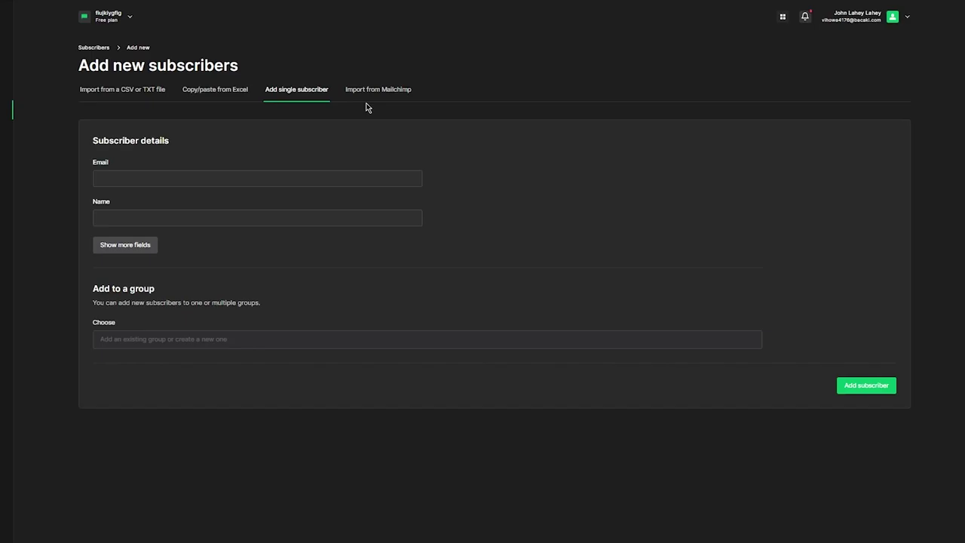
click(226, 179)
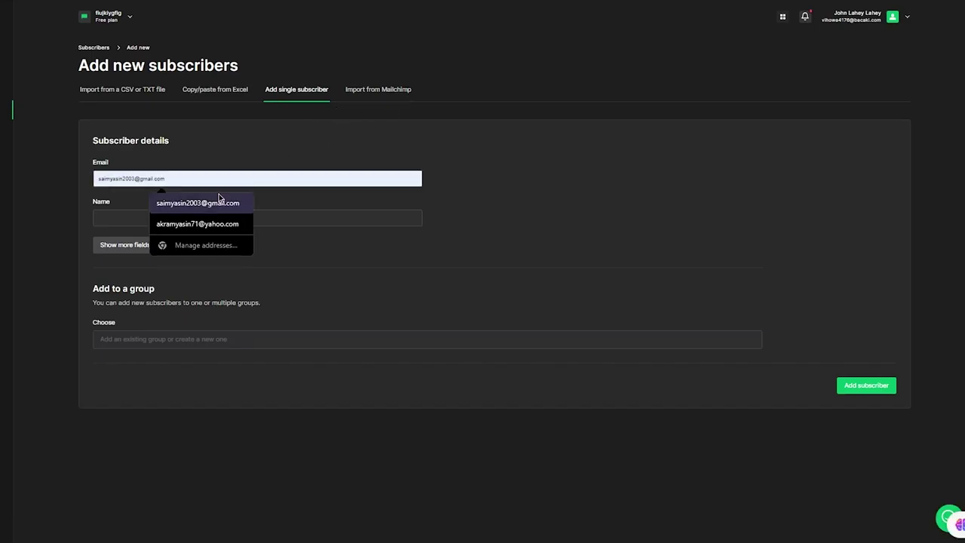
click(194, 205)
click(147, 214)
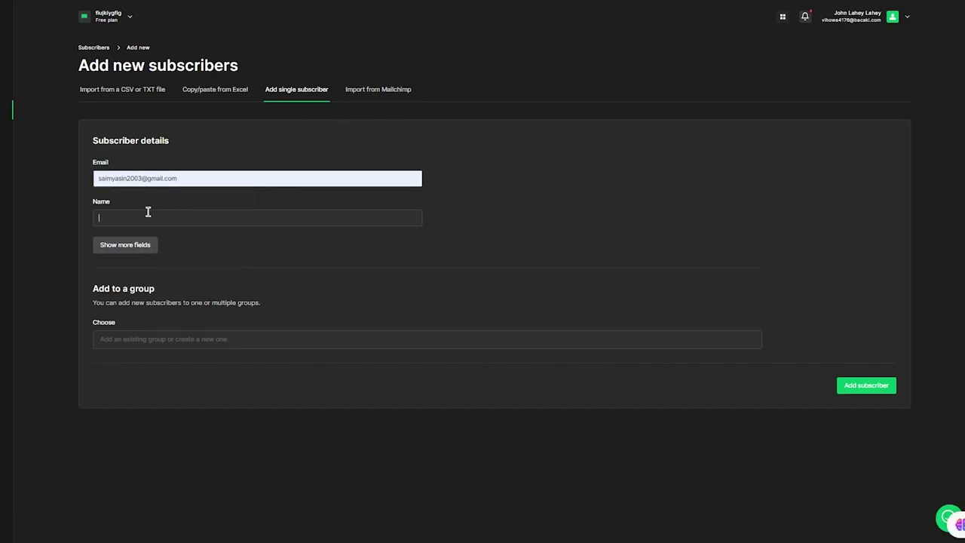
text(Saim)
Step: Review the extra detail fields, save the subscriber, and return to All subscribers
click(106, 248)
scroll(240, 256, down, 1)
scroll(240, 257, down, 4)
scroll(196, 198, up, 3)
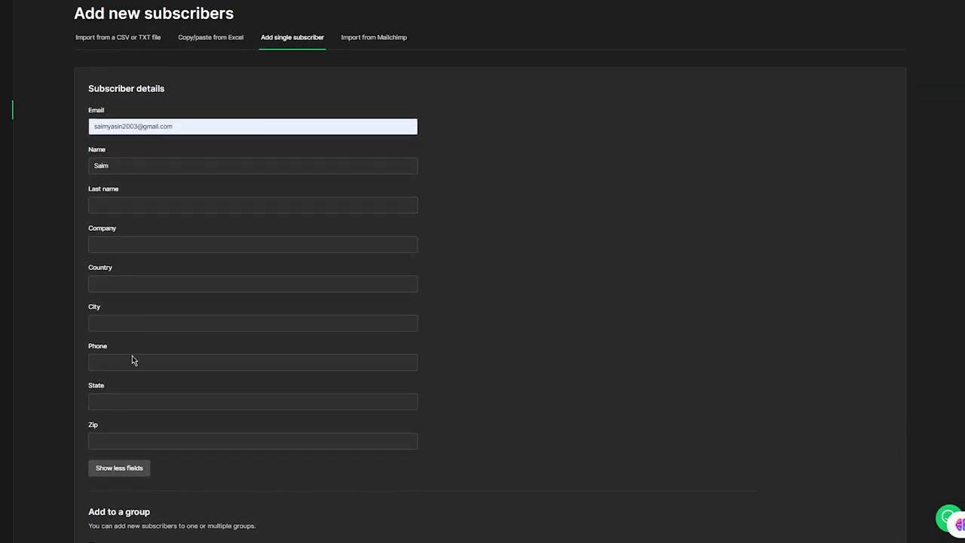
click(109, 467)
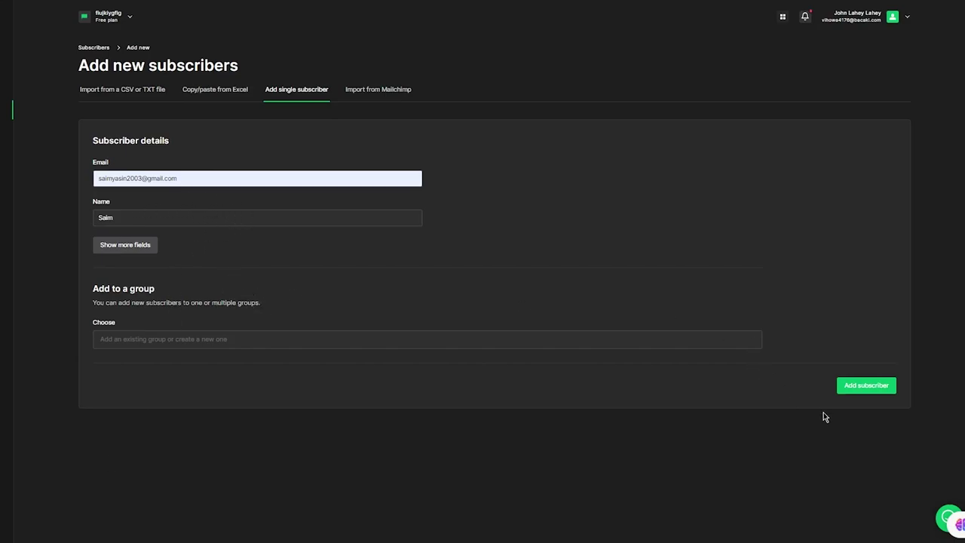
click(862, 388)
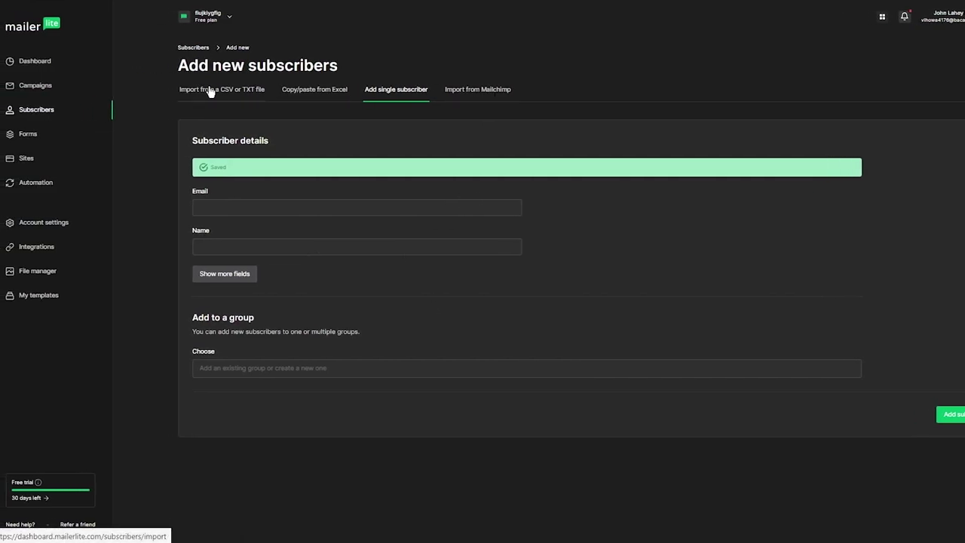
click(212, 90)
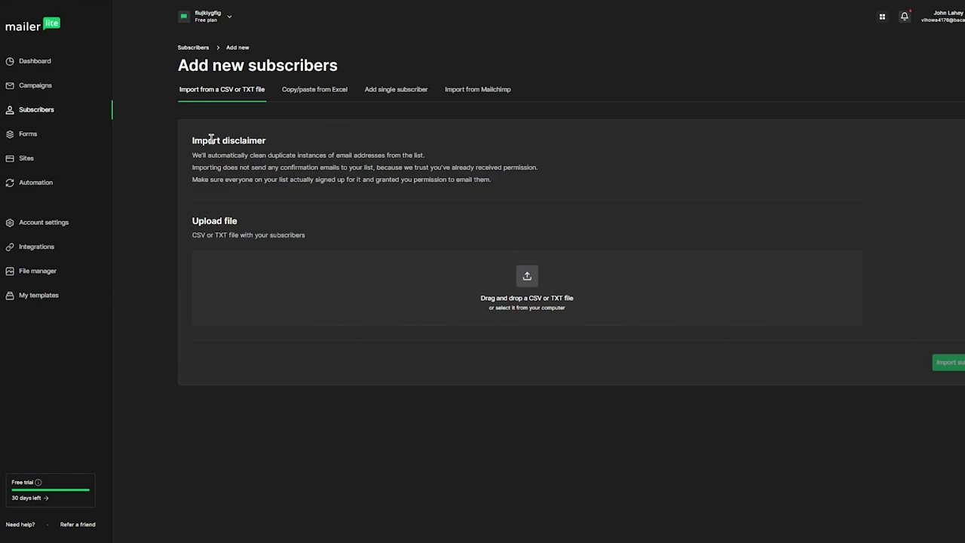
click(63, 122)
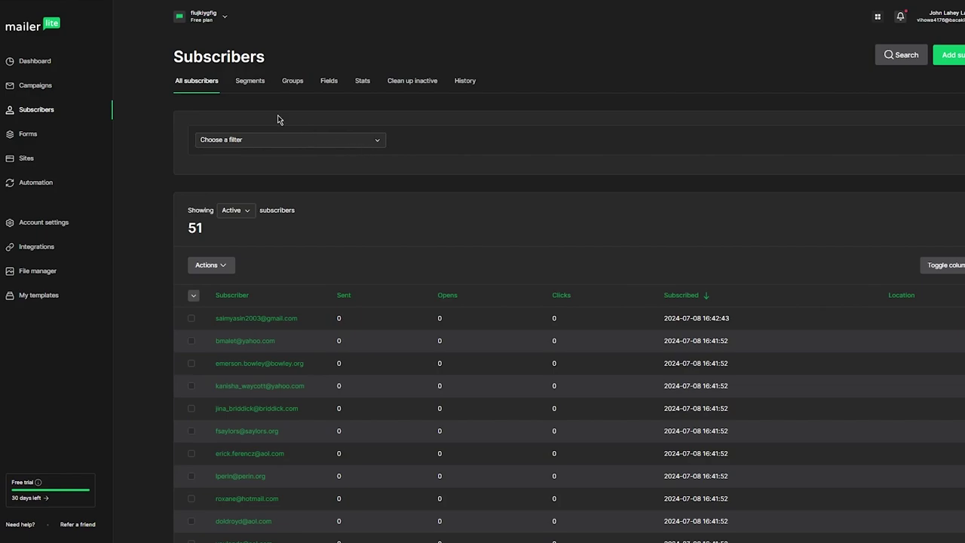
Step: Switch to the Segments tab of the subscriber pages
click(250, 85)
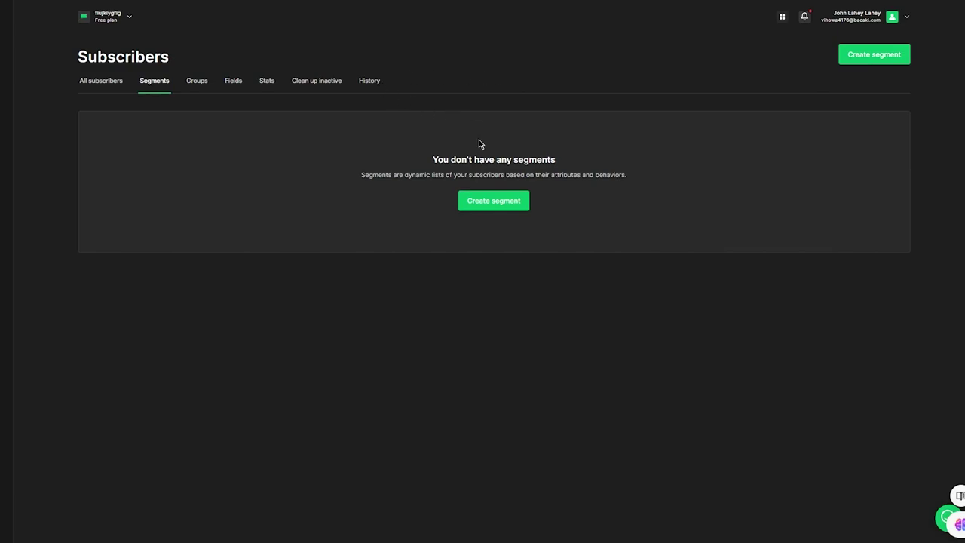
Step: Create a new segment named 'Summer Sale'
click(498, 204)
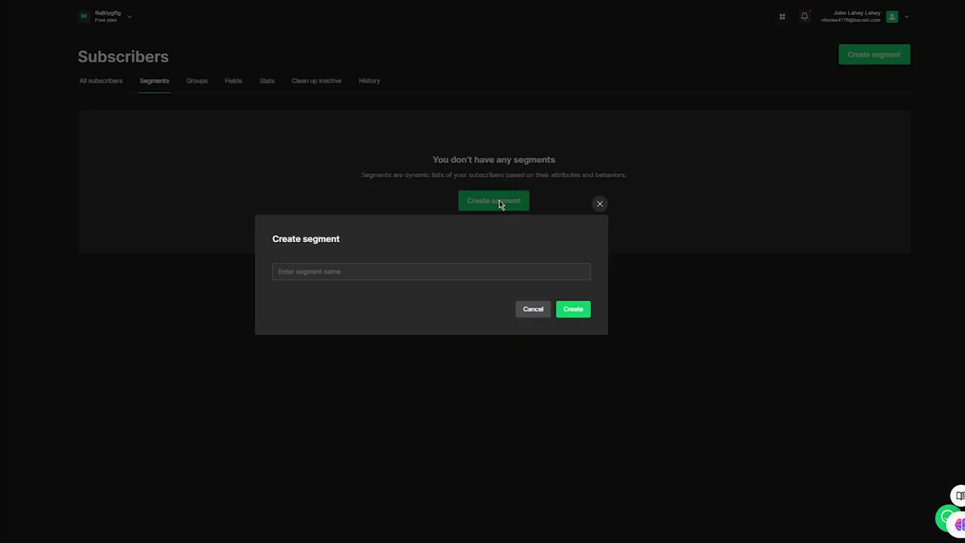
click(355, 274)
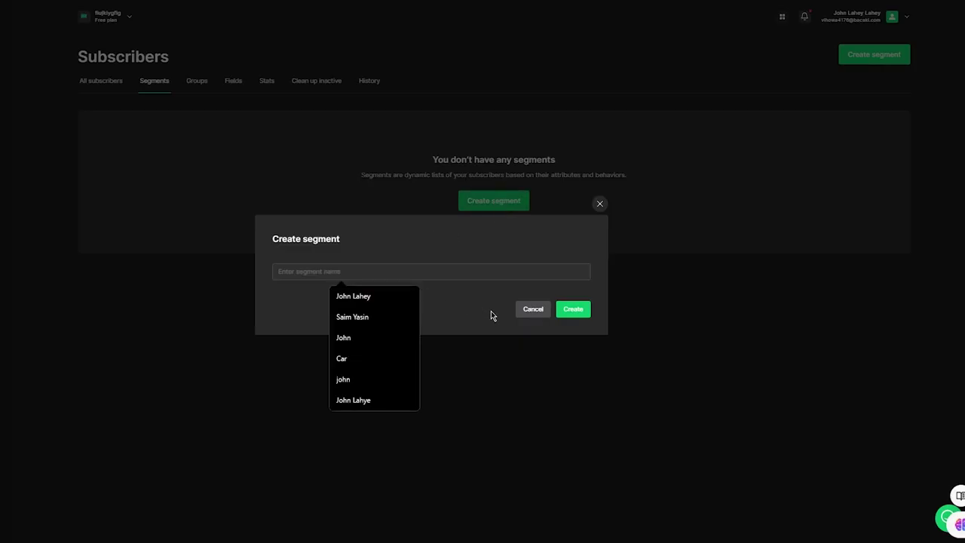
text(Summer)
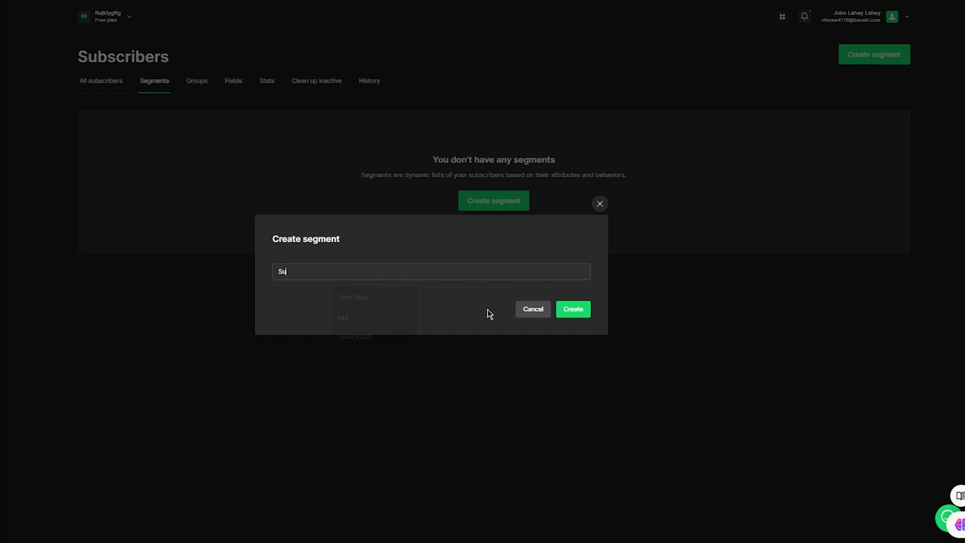
text( Sale)
click(585, 309)
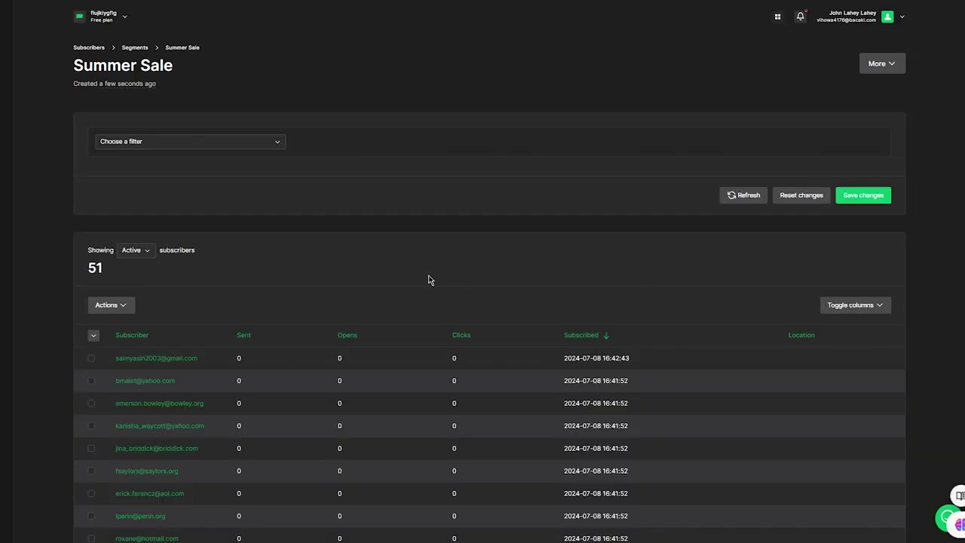
click(201, 144)
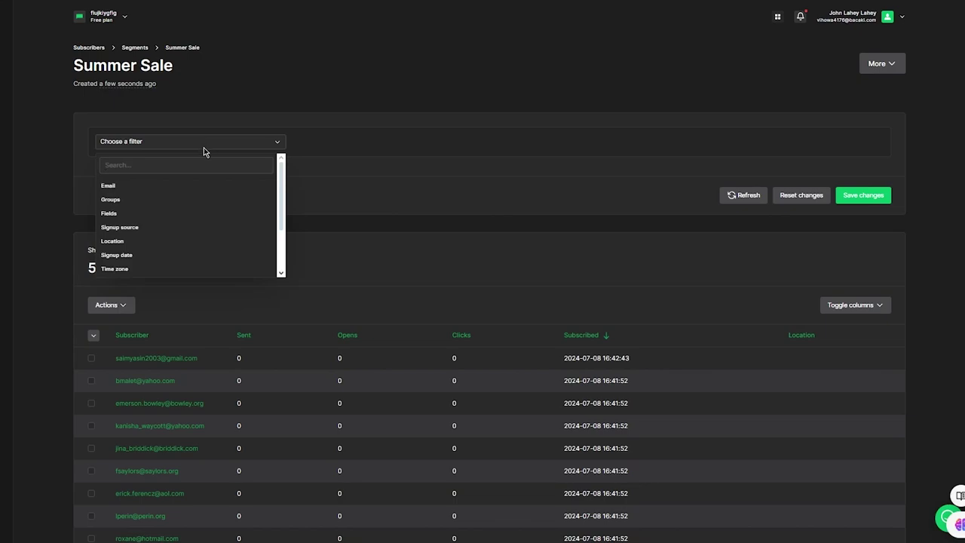
click(202, 145)
Step: Tick six subscribers, save the segment, then choose the Groups filter
scroll(255, 334, down, 3)
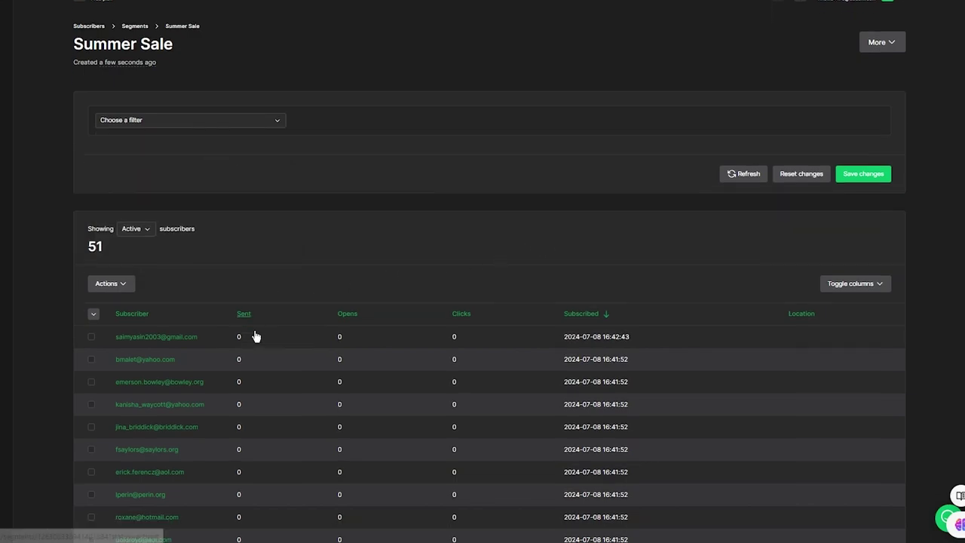
click(93, 243)
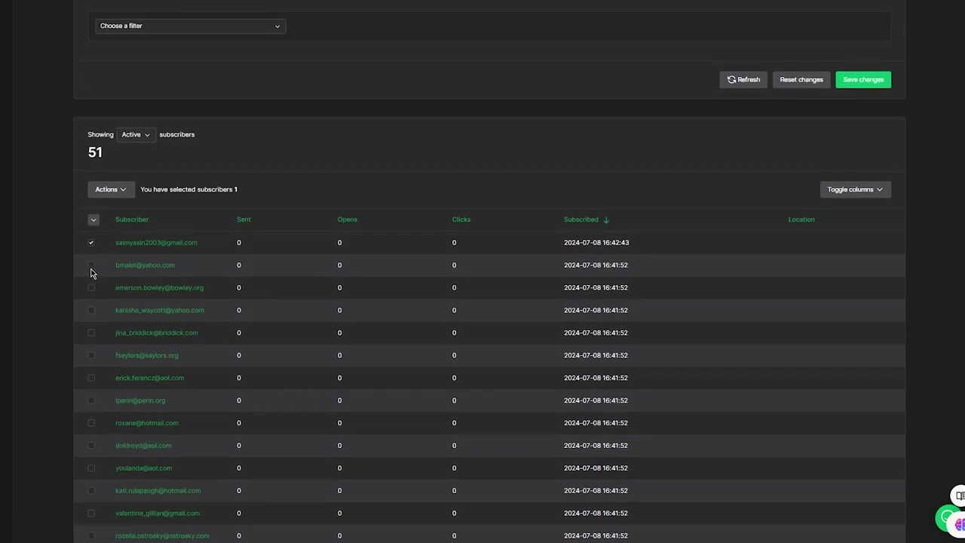
click(91, 265)
click(92, 288)
click(91, 333)
click(91, 355)
click(92, 378)
scroll(921, 182, up, 2)
click(867, 195)
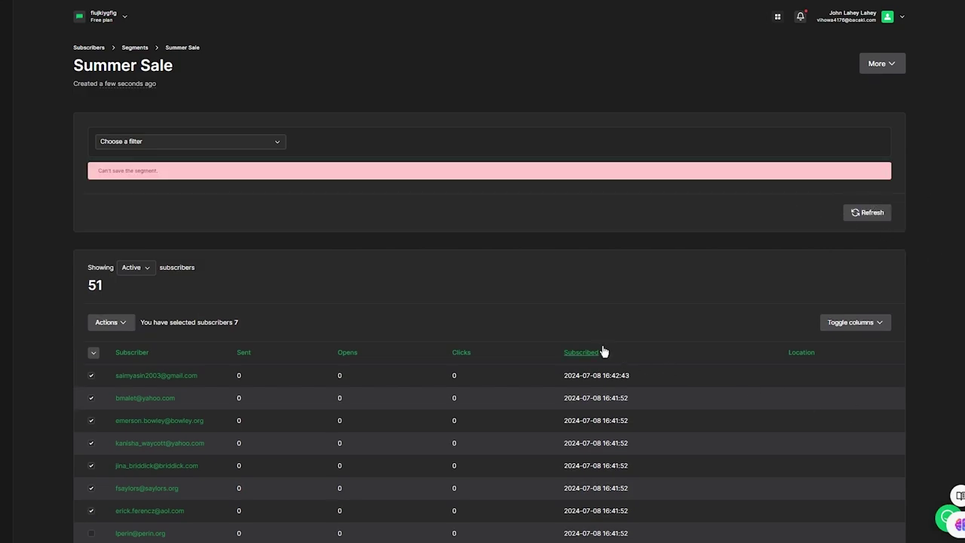
click(173, 144)
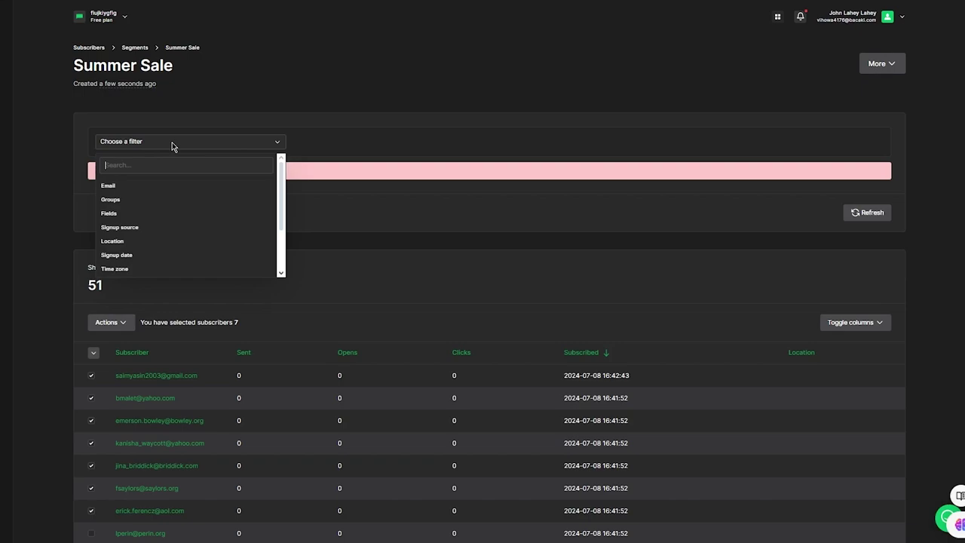
click(161, 198)
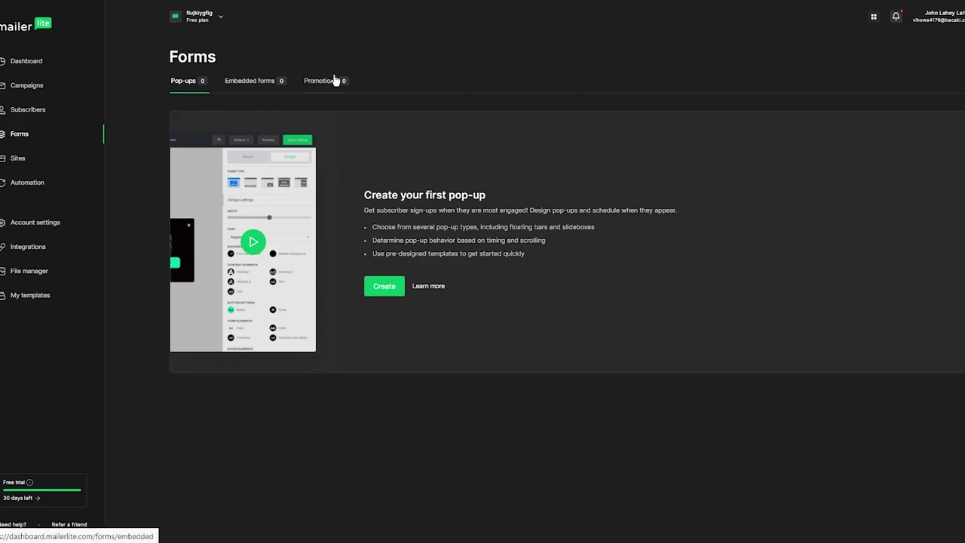
click(240, 81)
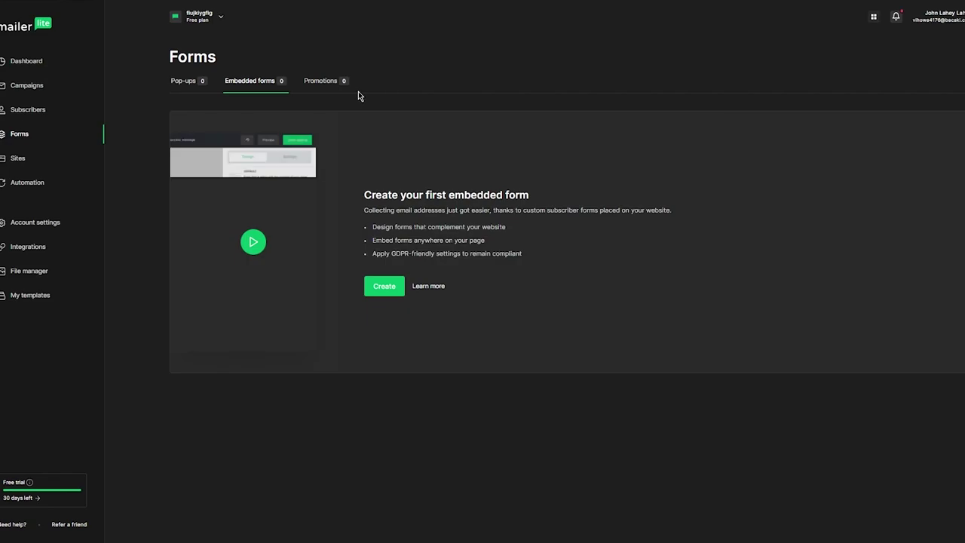
click(187, 83)
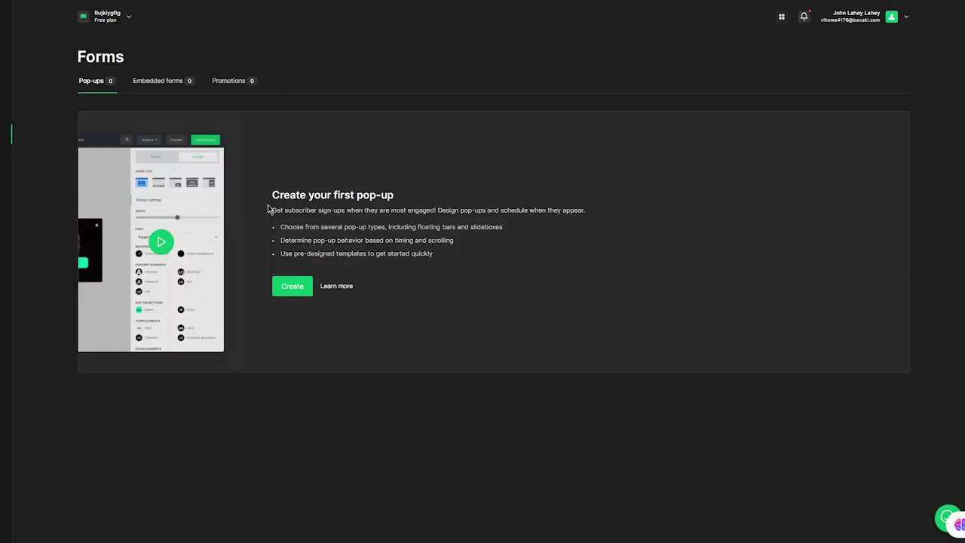
drag(276, 211, 705, 167)
click(713, 153)
Step: Create a new pop-up form and enter 'Summer Sale' as its name
click(292, 287)
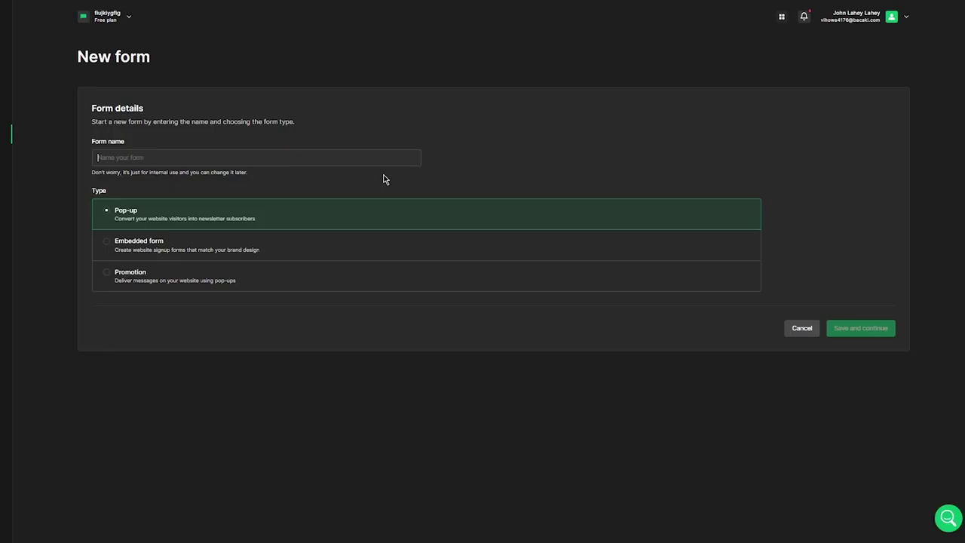
click(179, 158)
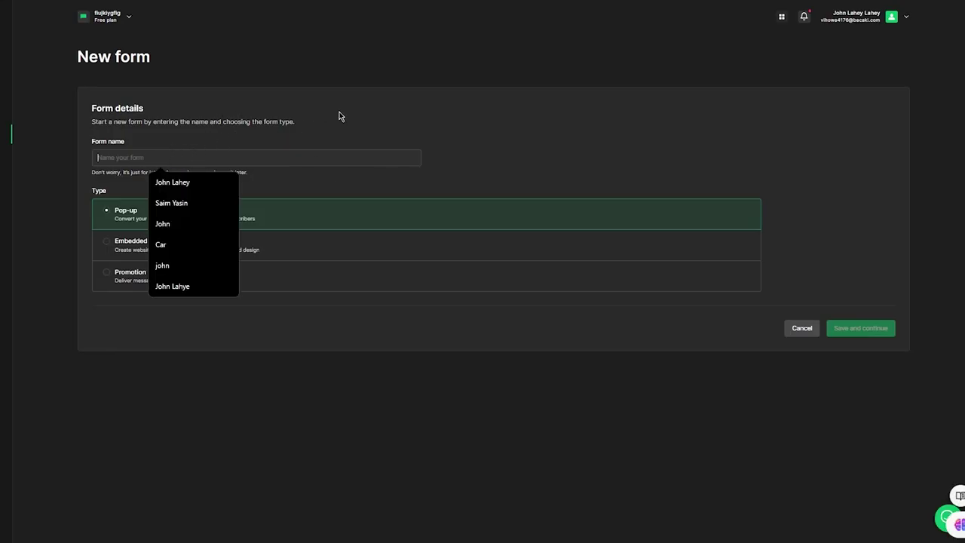
text(Summ)
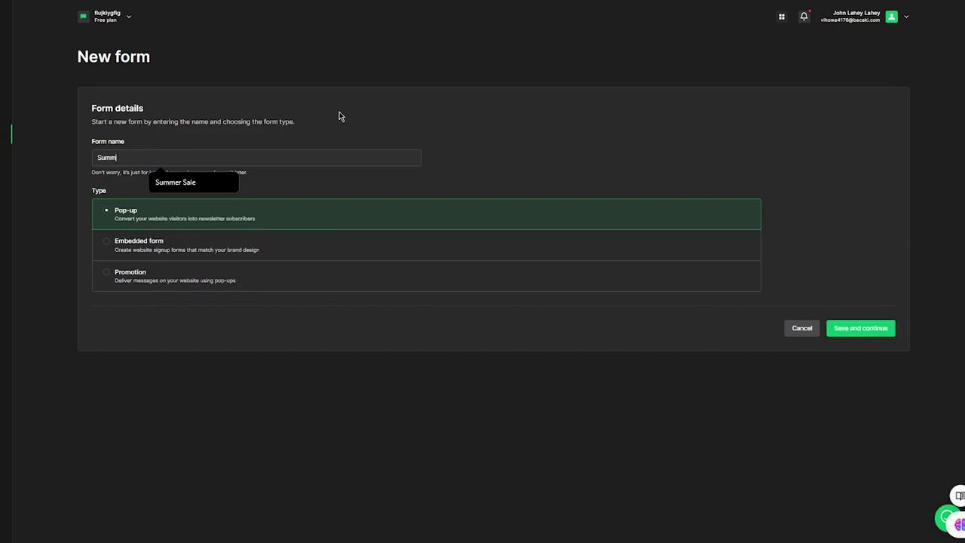
text(er Sale)
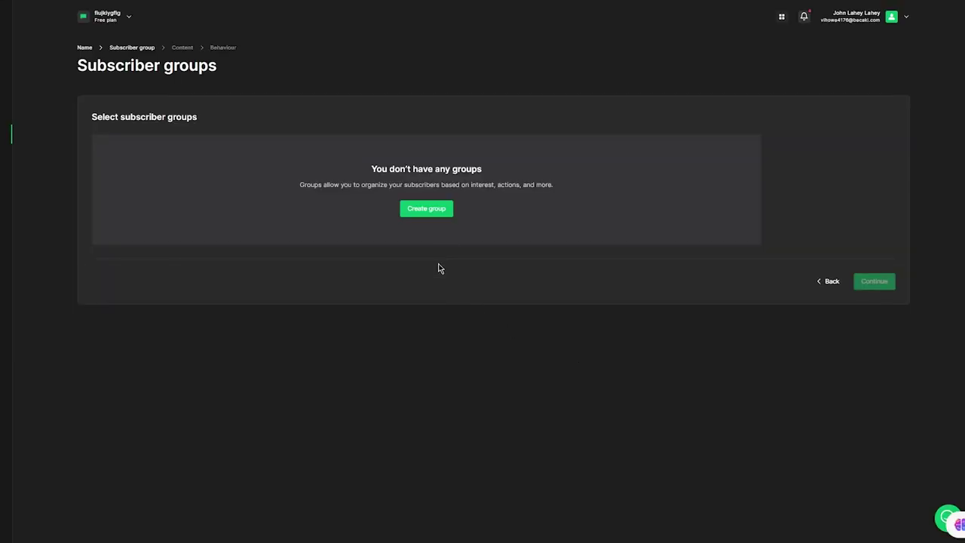
Step: Create a 'Summer Sale' subscriber group, assign it to the pop-up, and continue
click(407, 209)
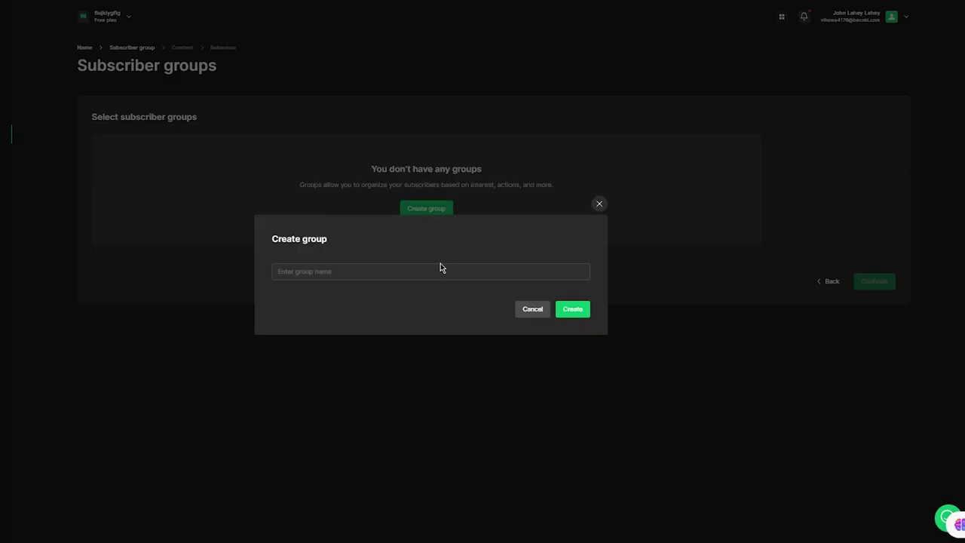
click(418, 275)
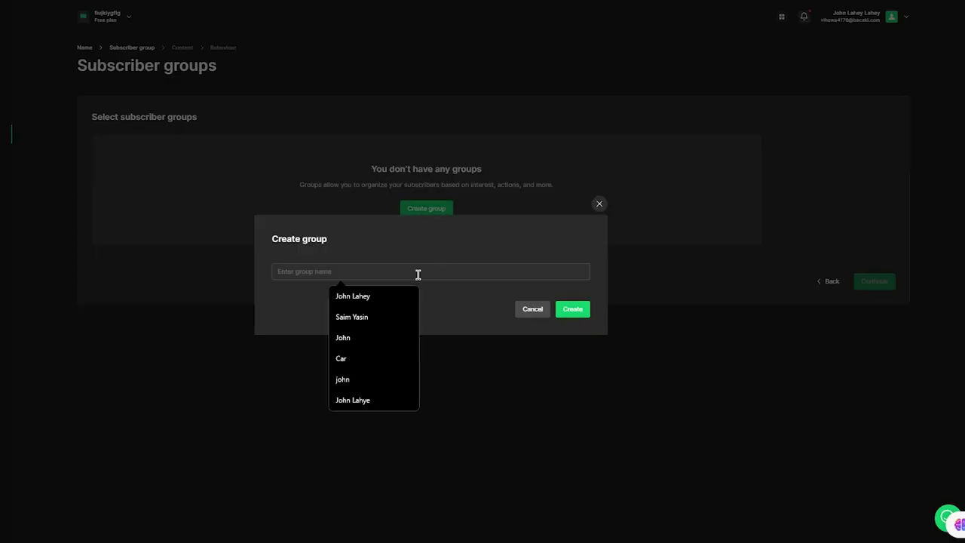
text(Summer)
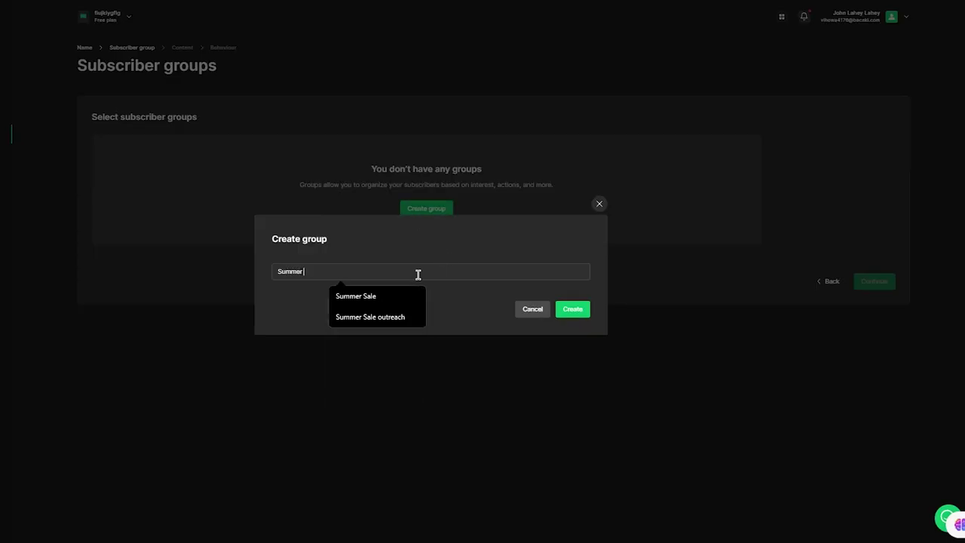
text( Sale)
click(575, 309)
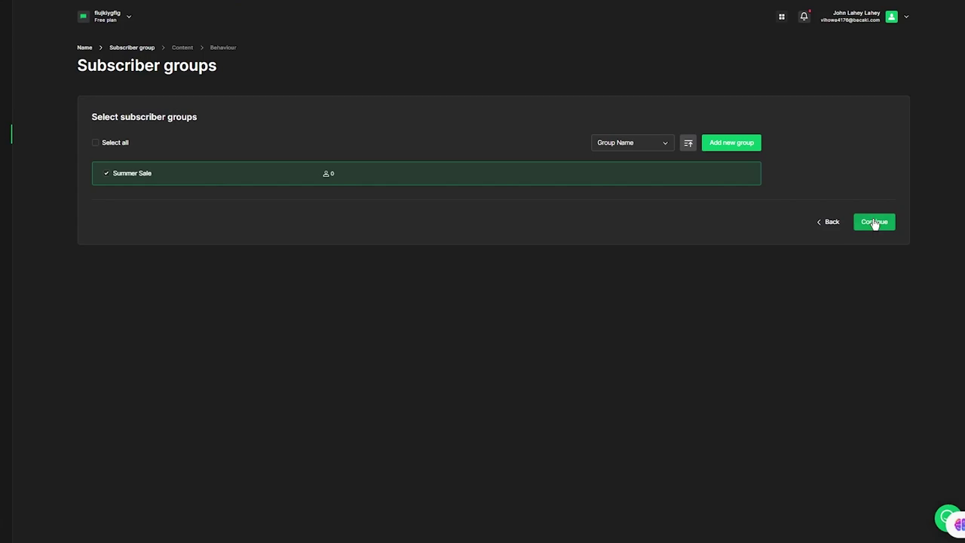
click(874, 222)
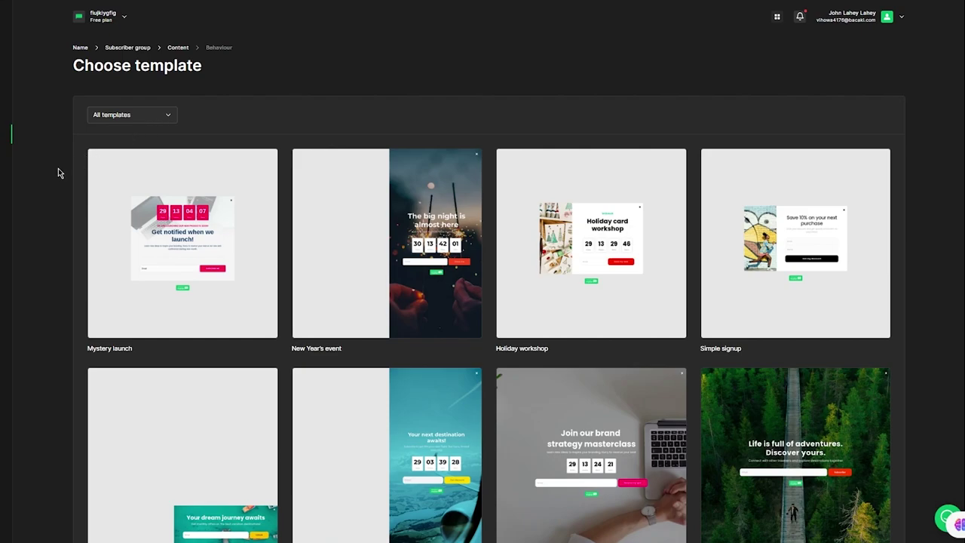
Step: Scroll through the template gallery to find the Superhero: Full template
scroll(427, 221, down, 2)
scroll(427, 221, down, 4)
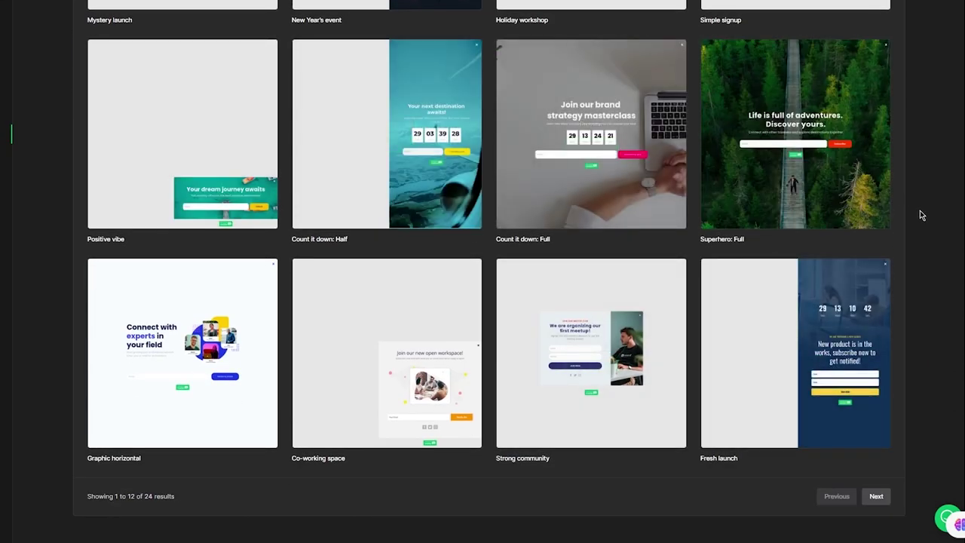
scroll(920, 215, up, 6)
scroll(917, 215, down, 5)
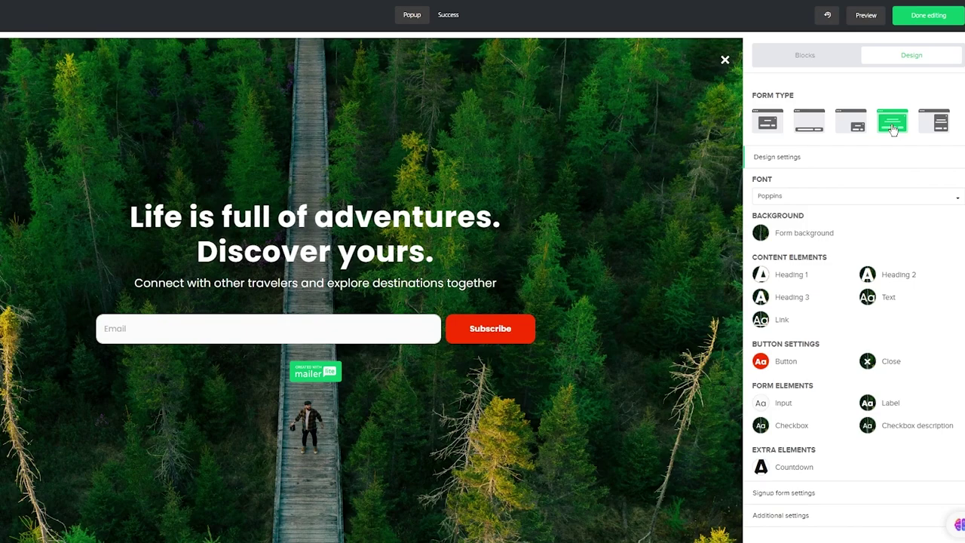
Step: Try each form type before settling on the full-screen layout
click(762, 132)
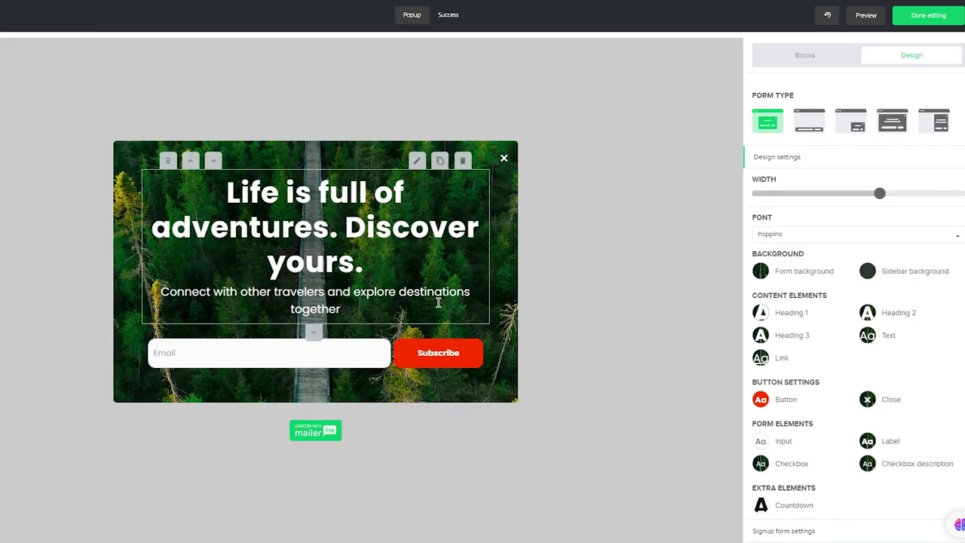
click(811, 129)
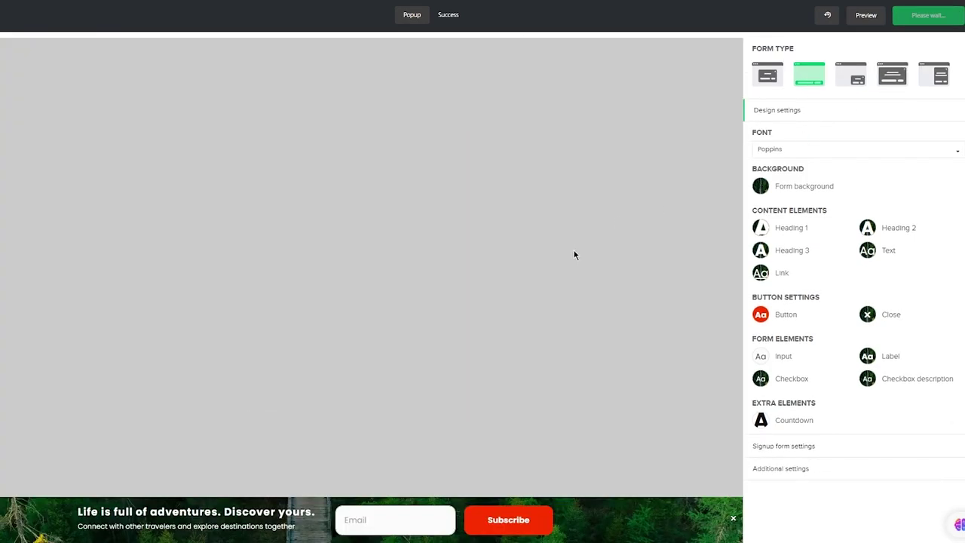
click(851, 83)
click(895, 123)
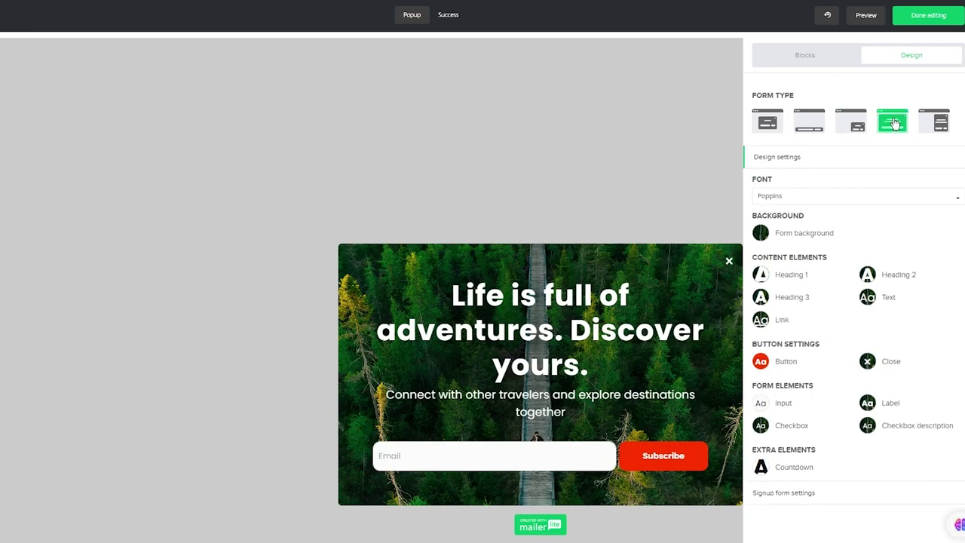
click(937, 124)
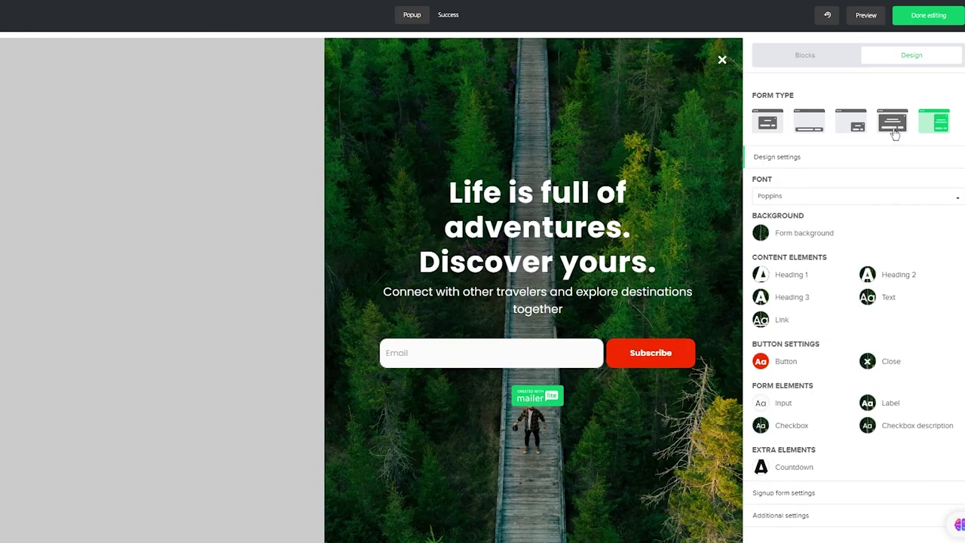
click(895, 128)
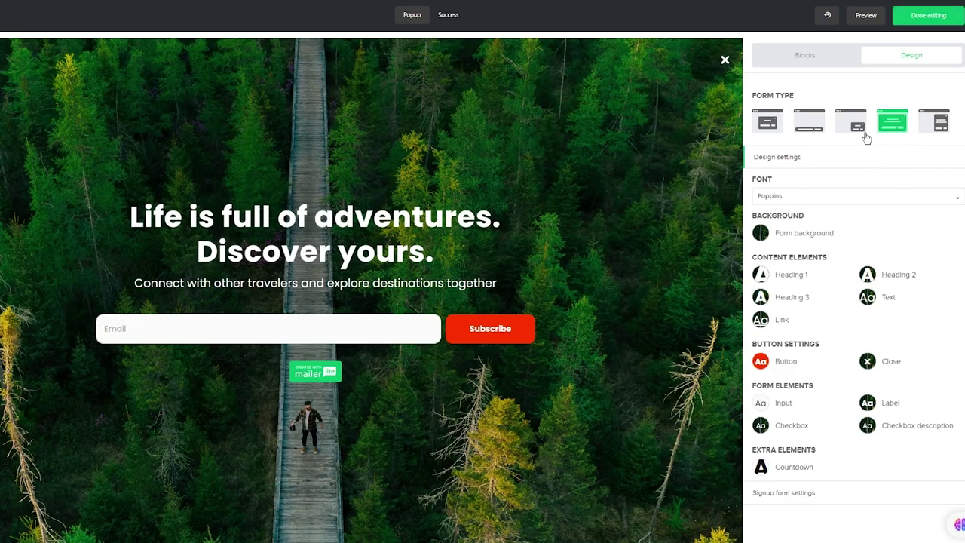
Step: Change the pop-up's font from Poppins to Montserrat Alternates
click(836, 160)
click(836, 159)
click(877, 198)
scroll(842, 286, down, 3)
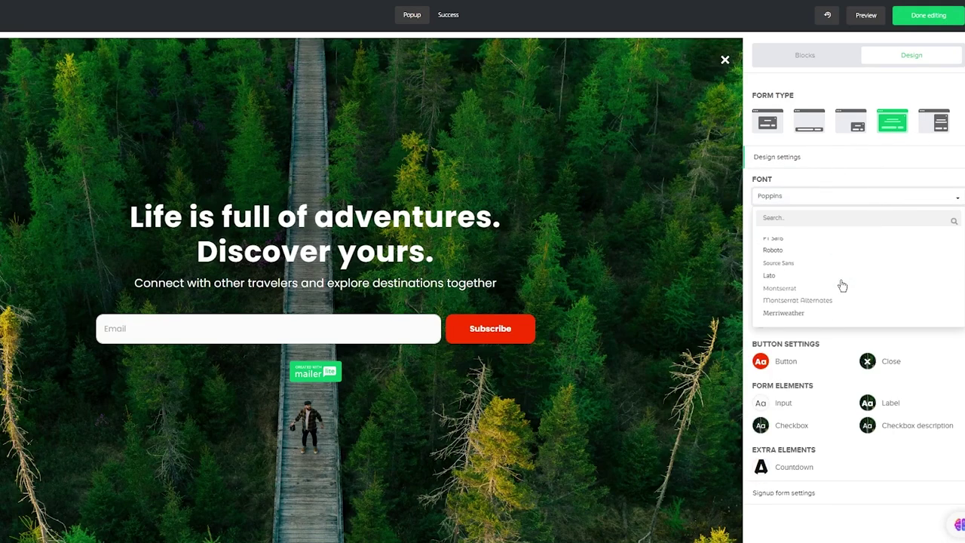
scroll(842, 285, down, 1)
click(797, 260)
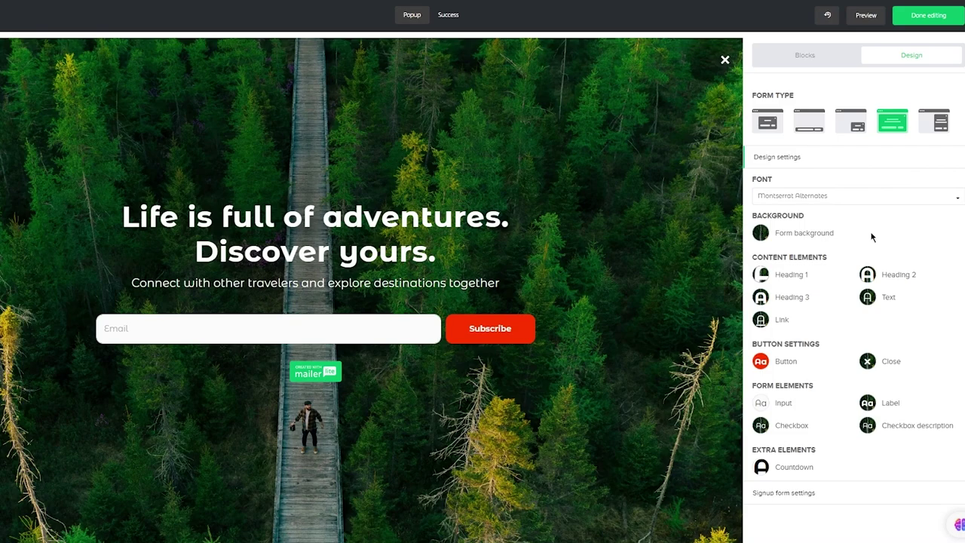
Step: Replace the forest form background with a newly uploaded image from the computer
click(772, 236)
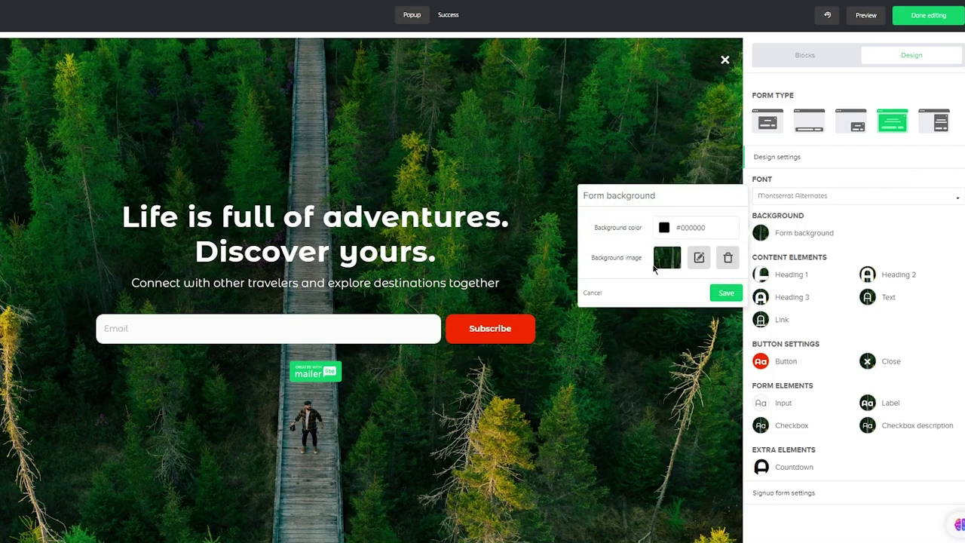
click(727, 258)
click(666, 258)
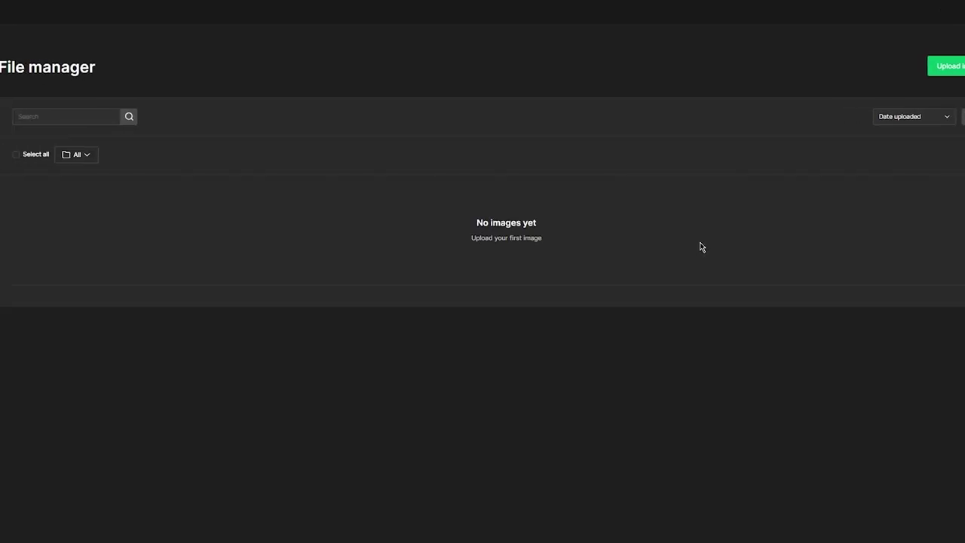
click(950, 73)
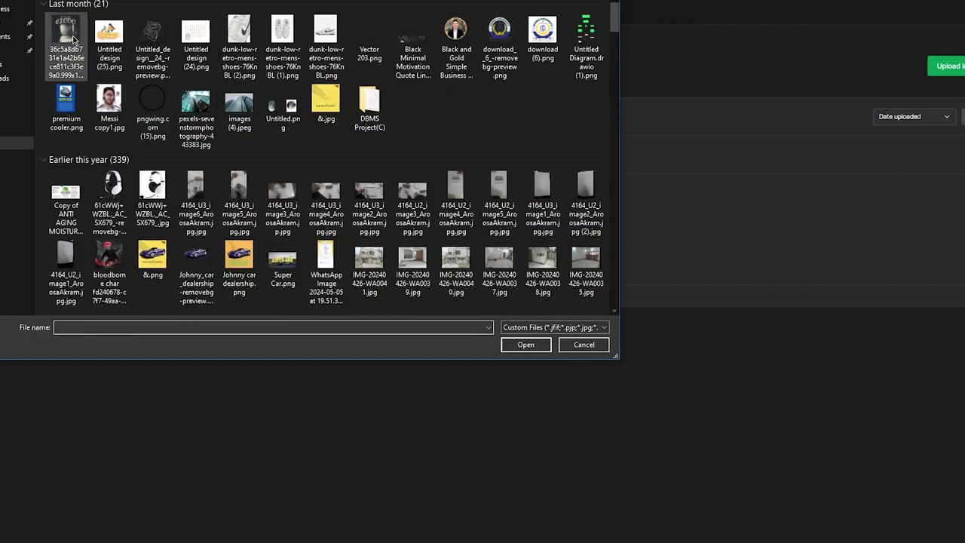
double_click(73, 38)
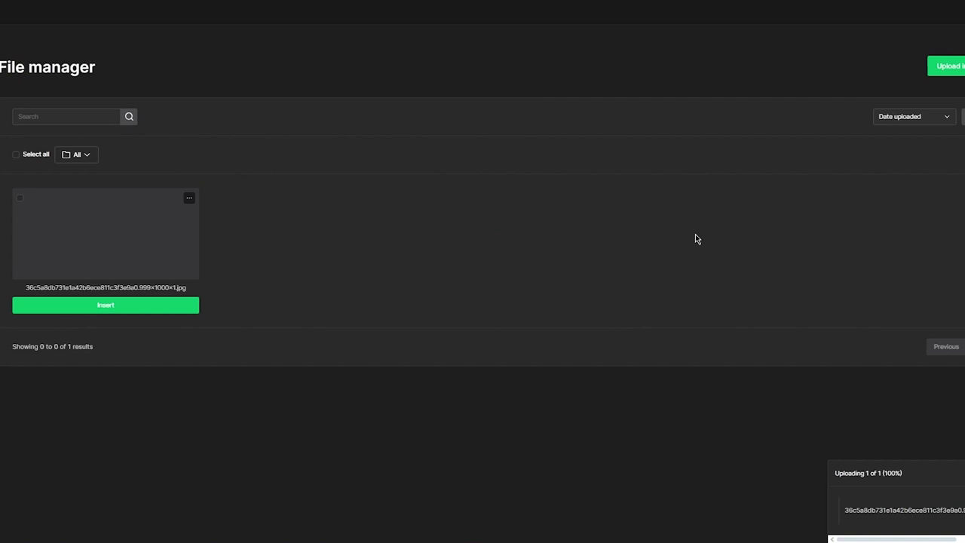
click(154, 306)
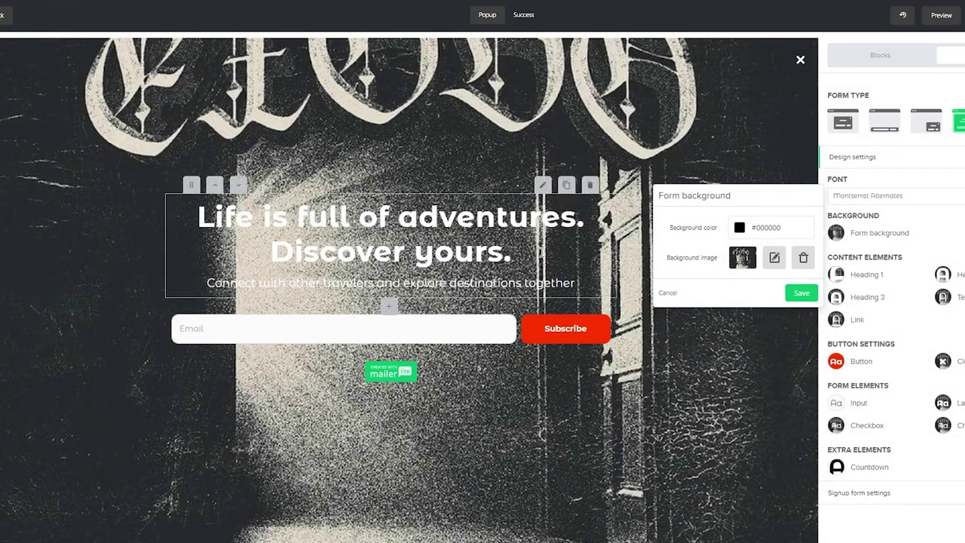
Step: Select the heading and subtitle and colour them blue
drag(580, 283, 198, 217)
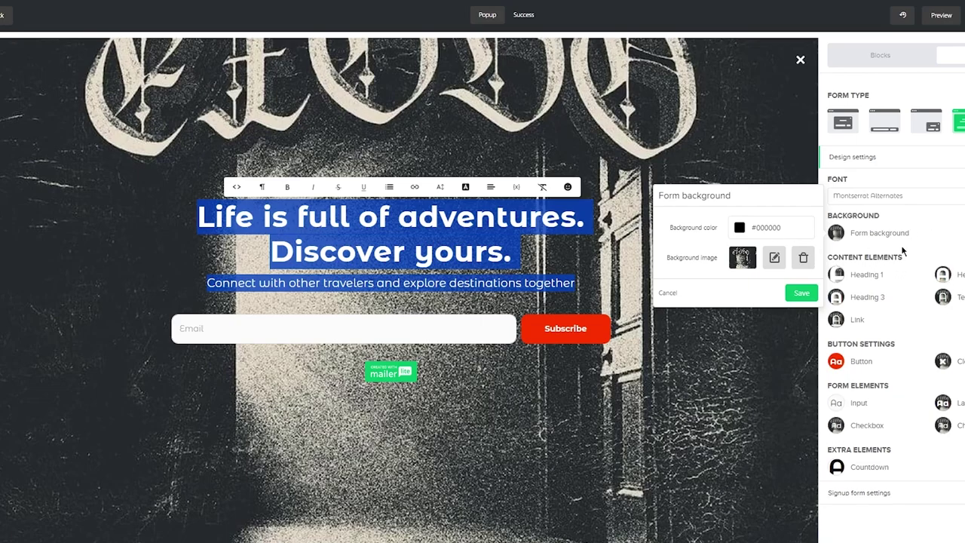
key(Escape)
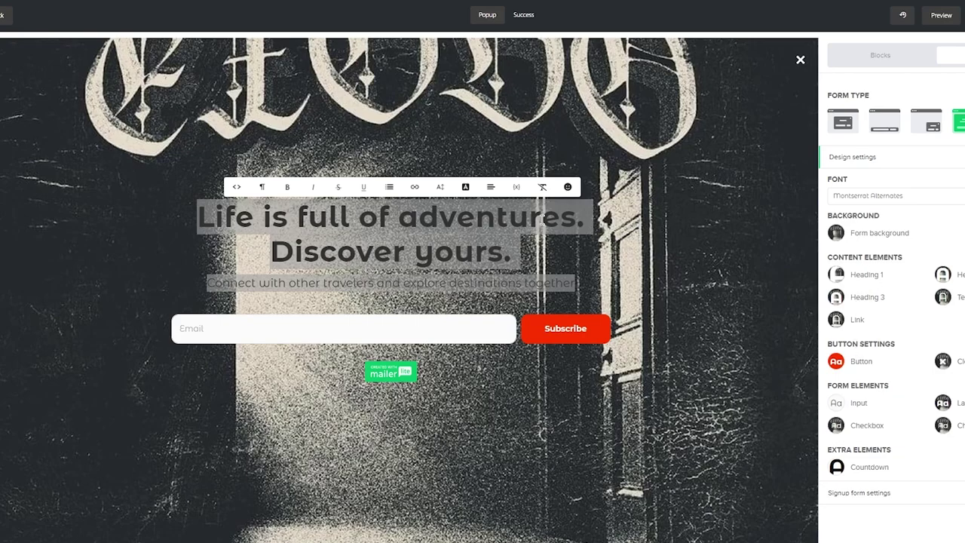
click(465, 187)
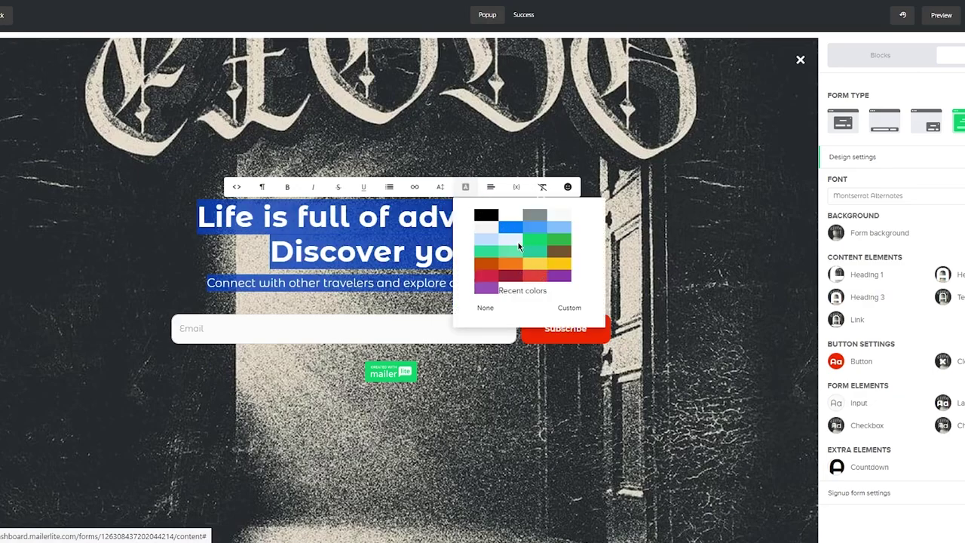
click(507, 230)
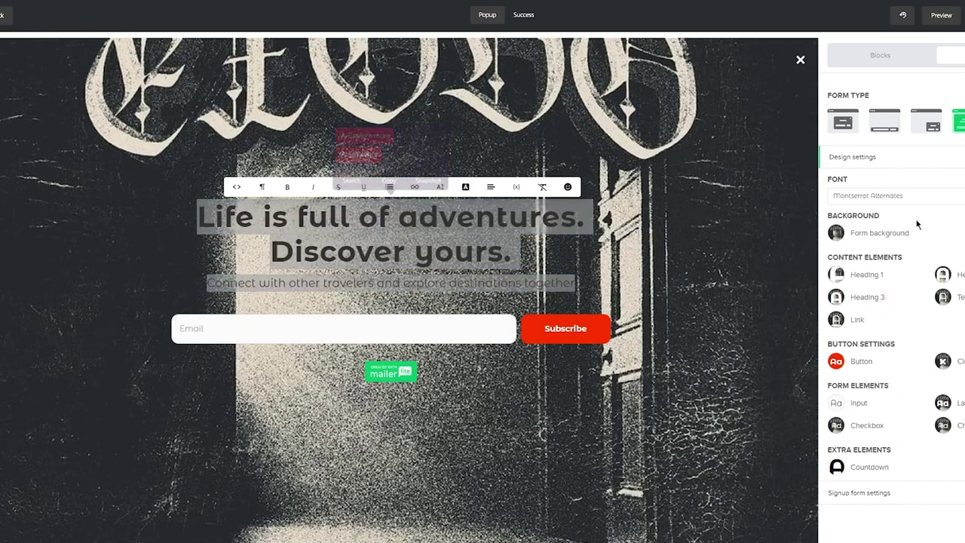
click(613, 255)
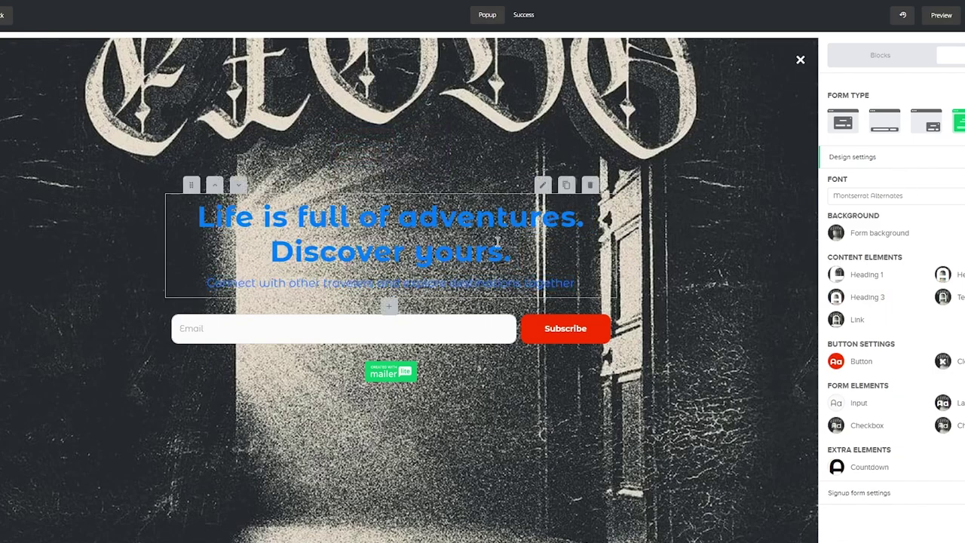
Step: Make the heading and subtitle bold, leaving them without underline
drag(579, 283, 195, 201)
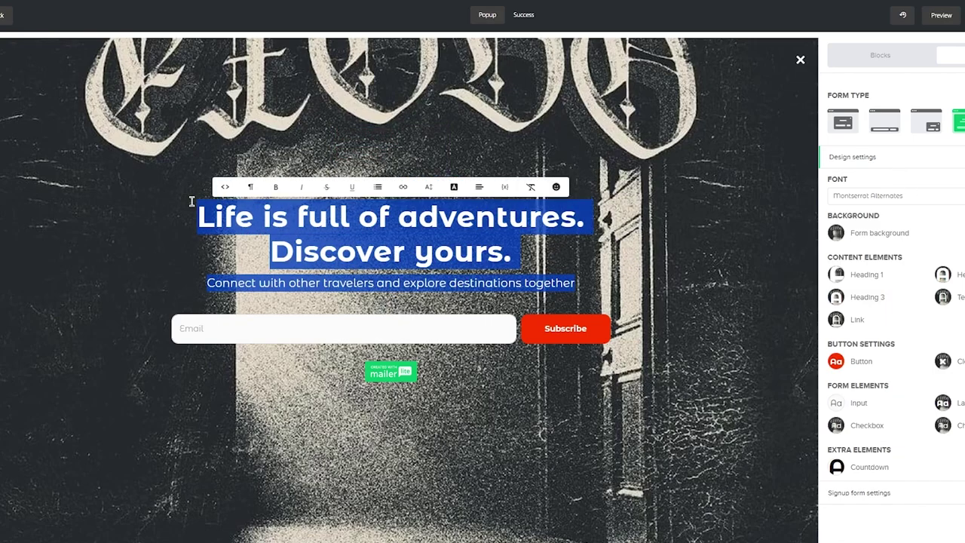
click(277, 190)
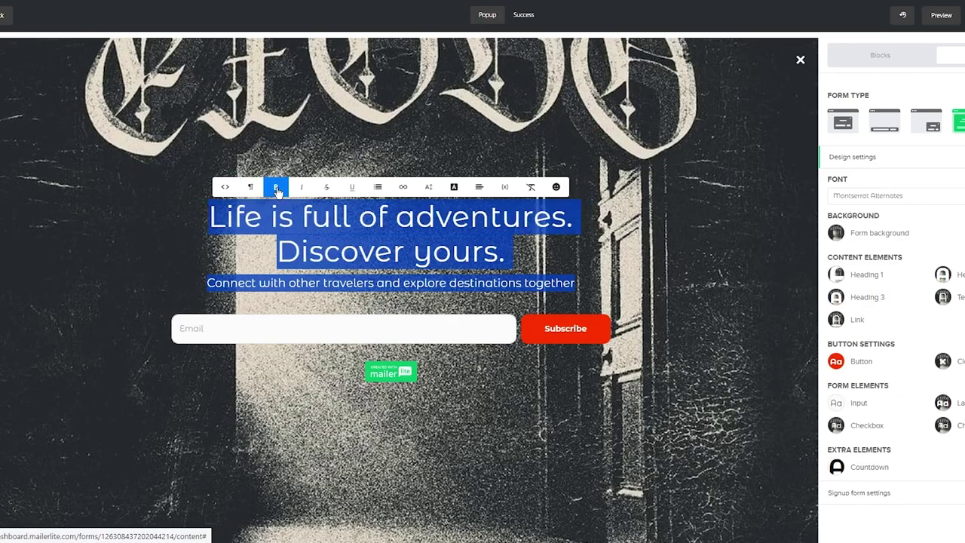
click(277, 190)
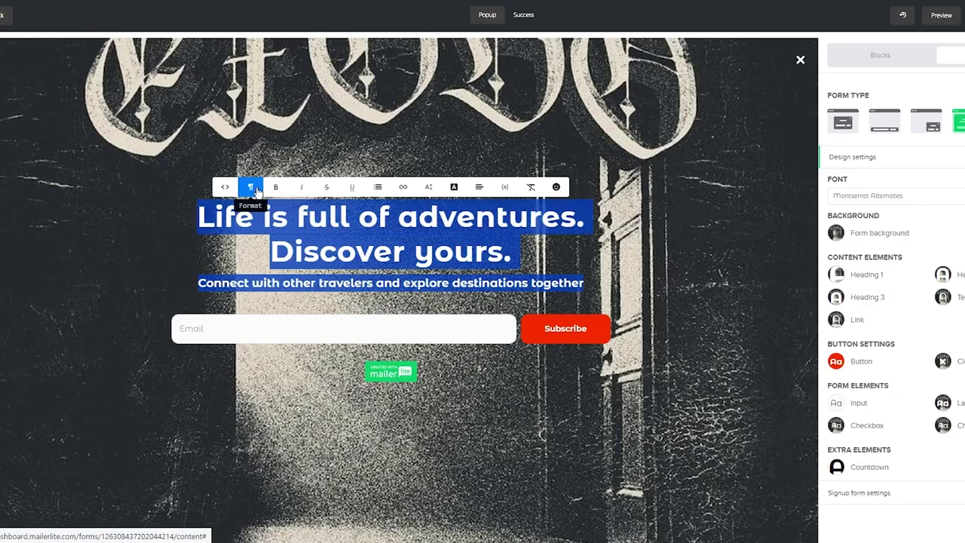
click(351, 188)
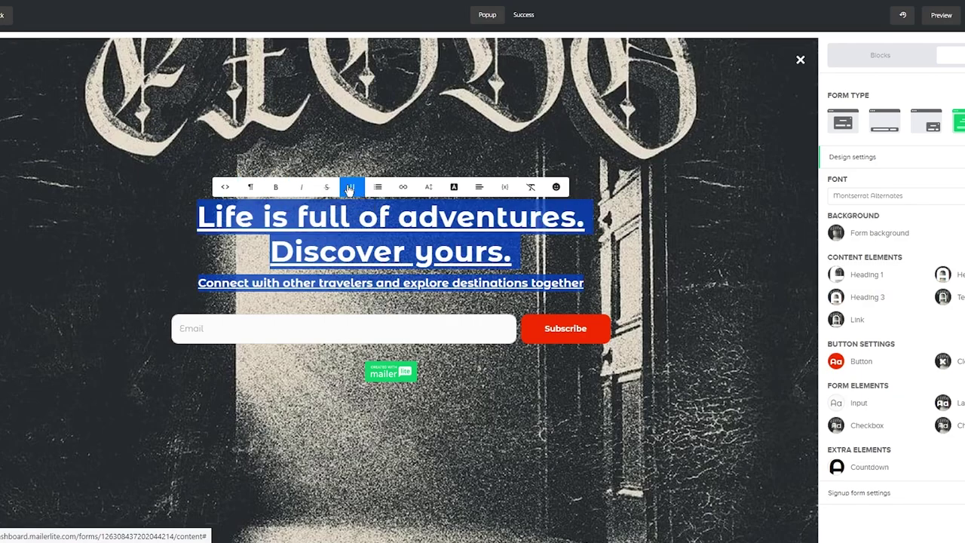
click(350, 188)
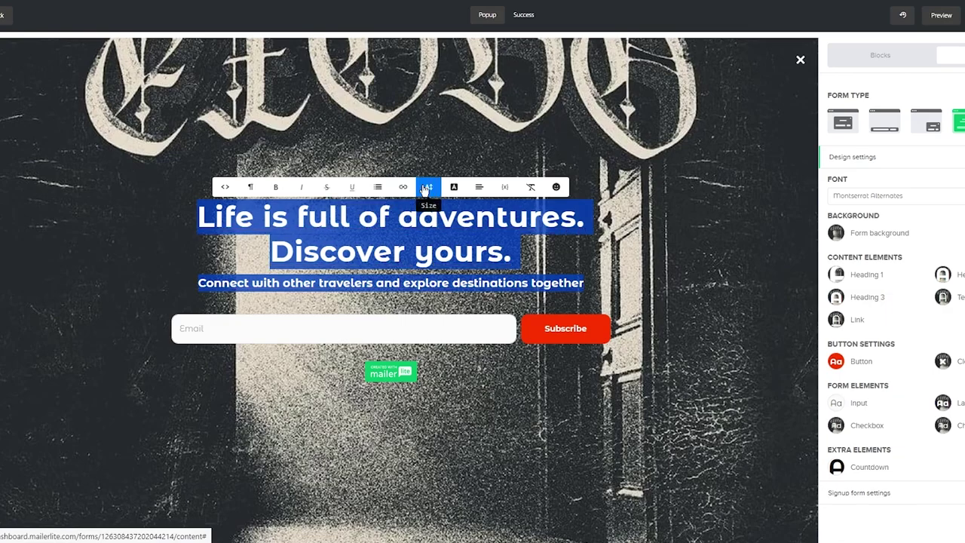
Step: Set the selected heading text to a uniform 30px size
click(427, 188)
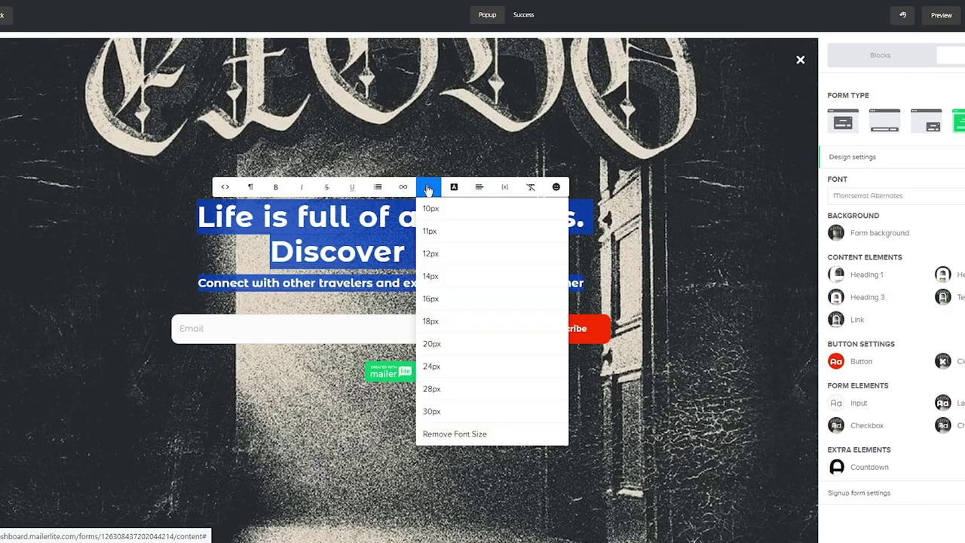
click(491, 389)
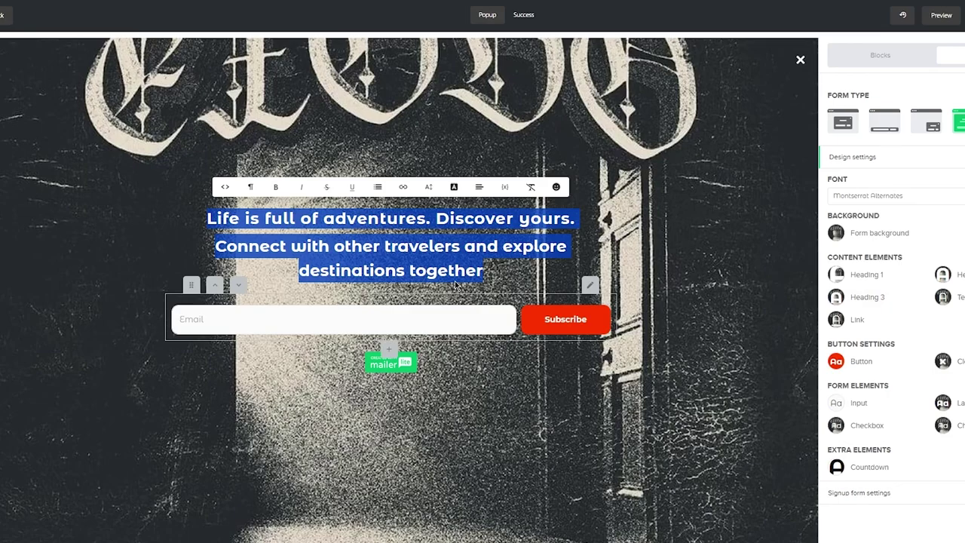
click(454, 188)
click(428, 188)
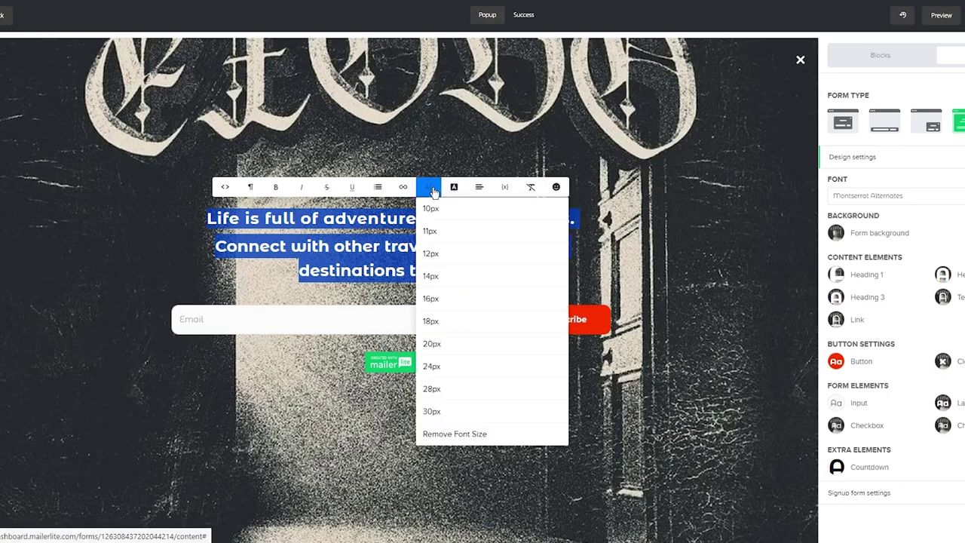
click(468, 413)
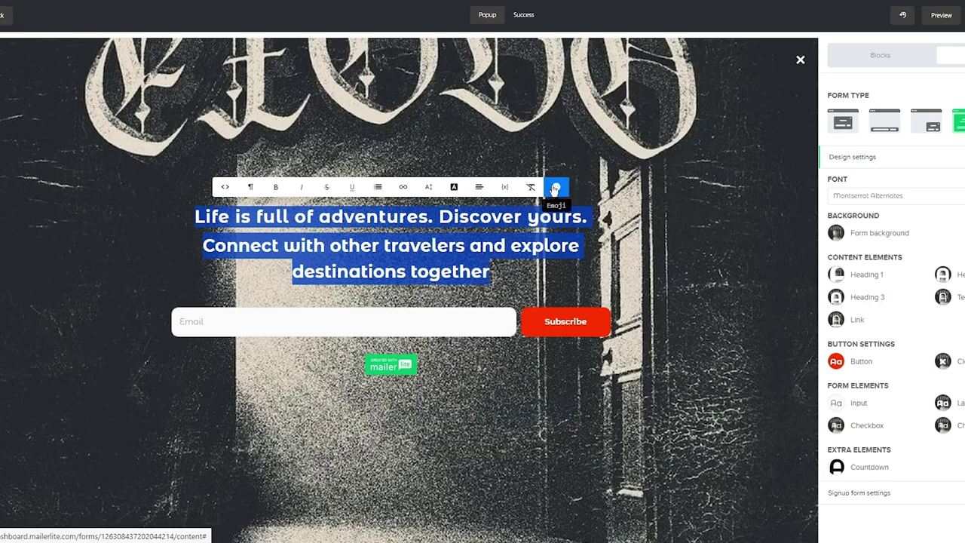
Step: Colour the heading and subtitle red, then bring up the content blocks
click(453, 187)
click(528, 280)
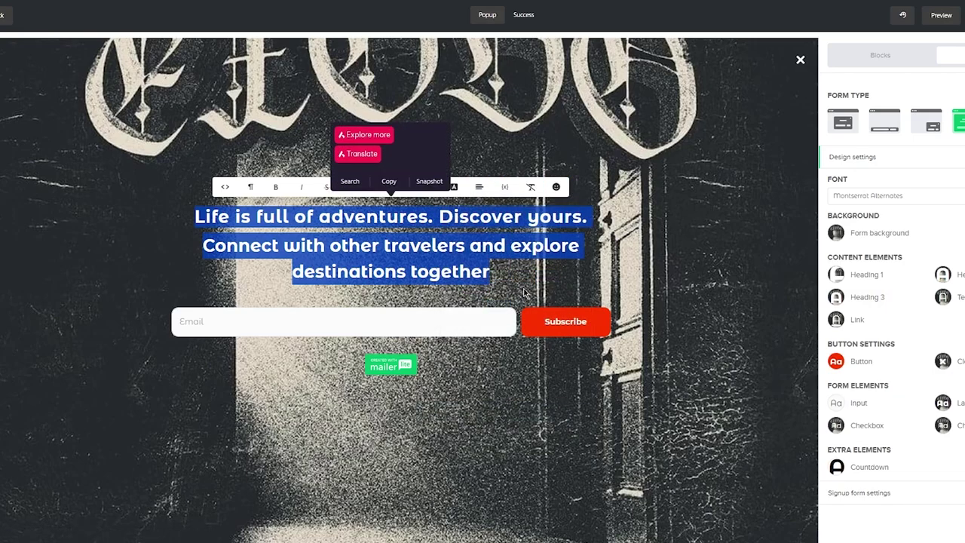
click(792, 277)
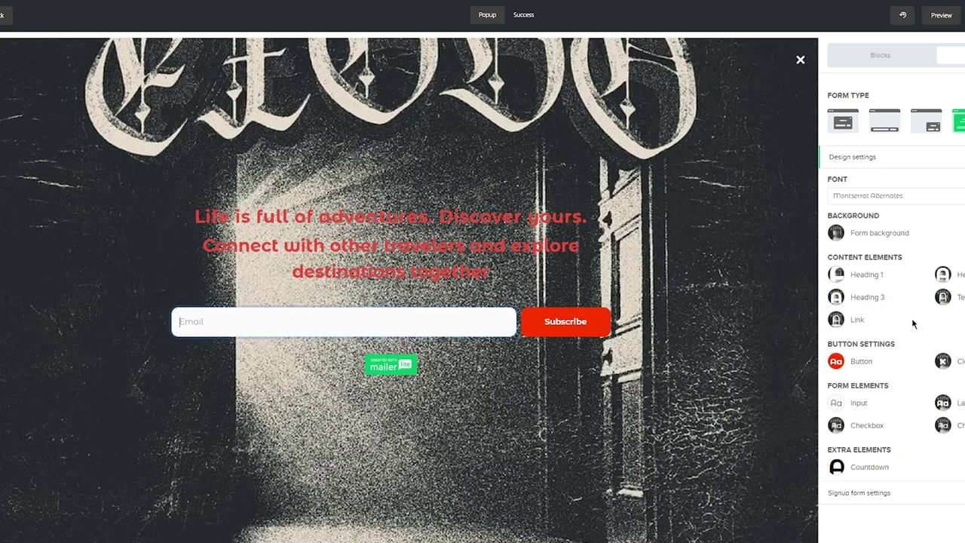
click(871, 60)
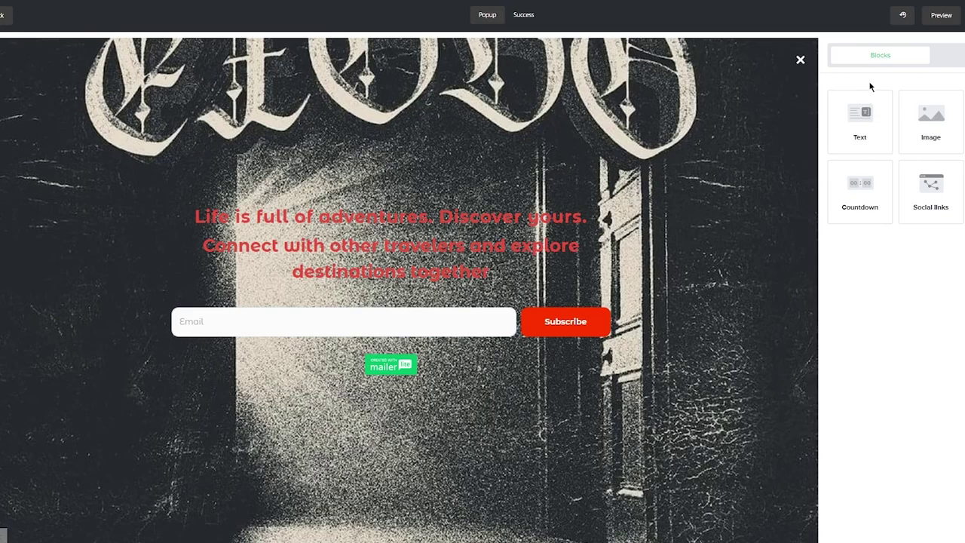
Step: Add a text block below the heading reading 'live your life to the fullest with our products!'
drag(870, 117, 426, 283)
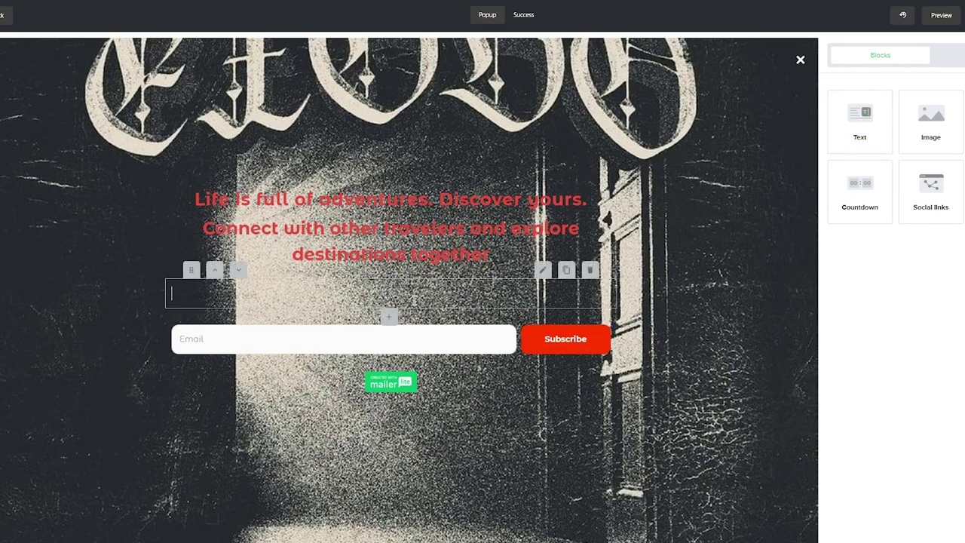
text(ive your li)
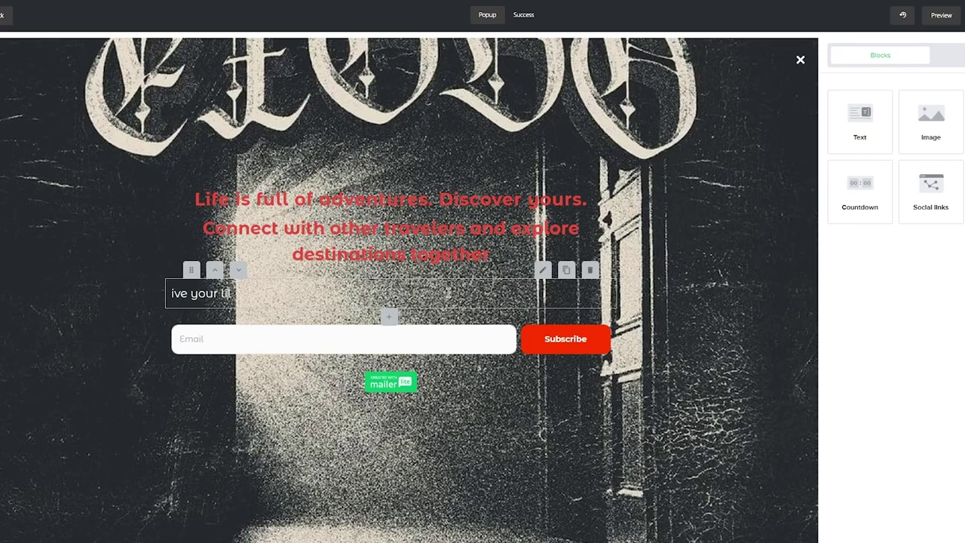
text(fe to the fullest wi)
text(th our prof)
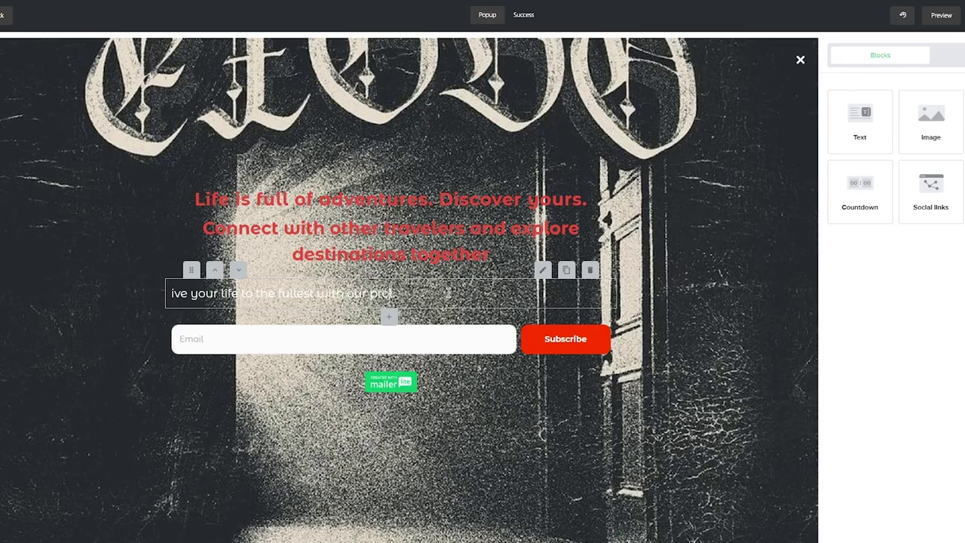
key(BackSpace)
text(ducts!)
drag(454, 292, 167, 293)
text(l)
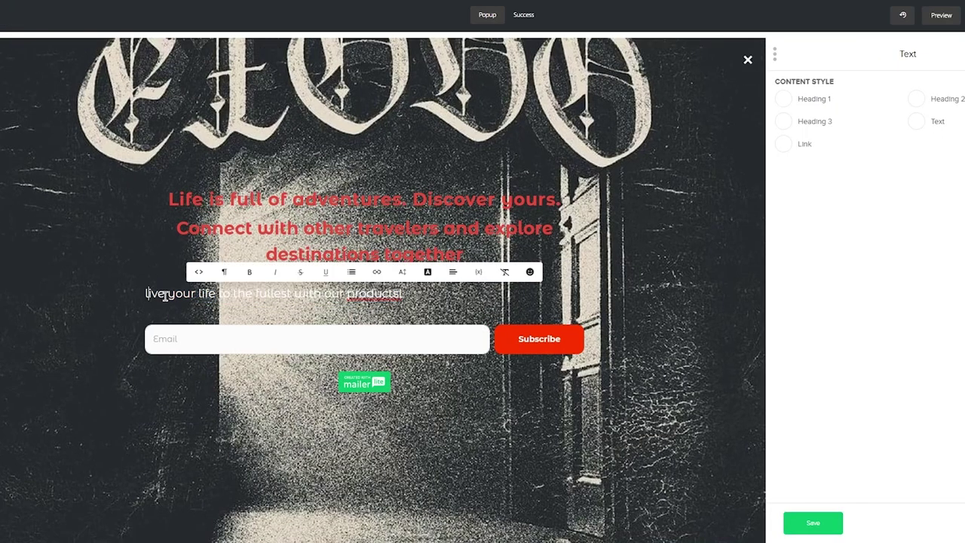
drag(417, 293, 136, 296)
Step: Centre and bold the tagline, save it, and add an image block below the heading
click(453, 272)
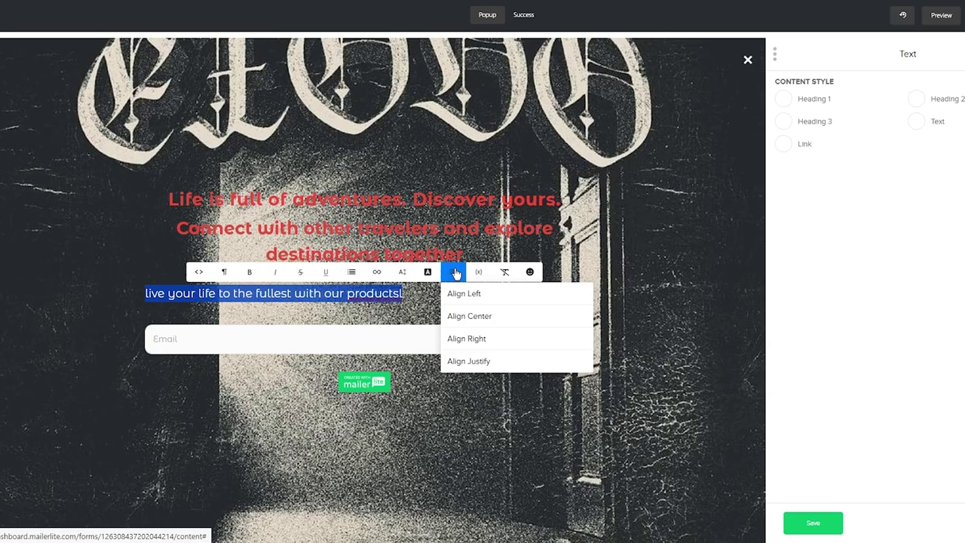
click(469, 316)
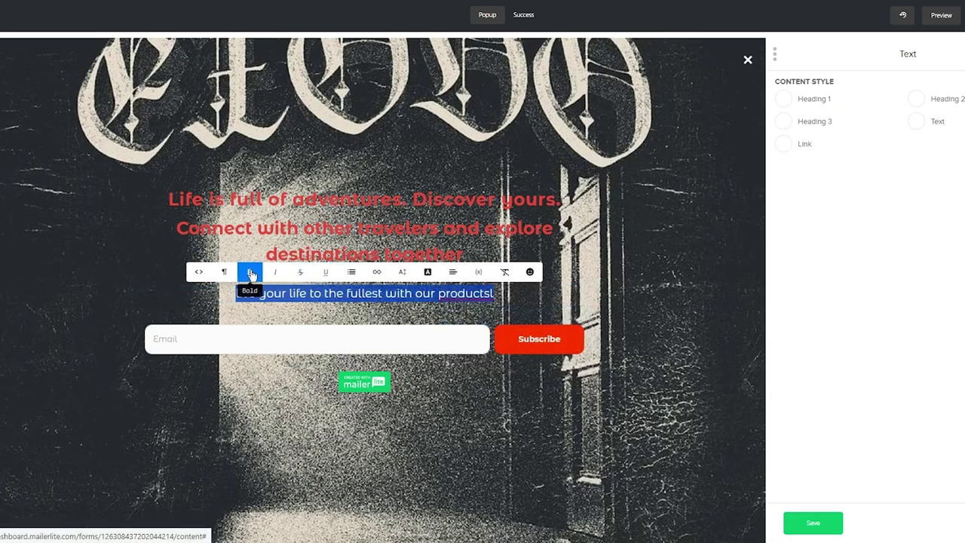
click(647, 288)
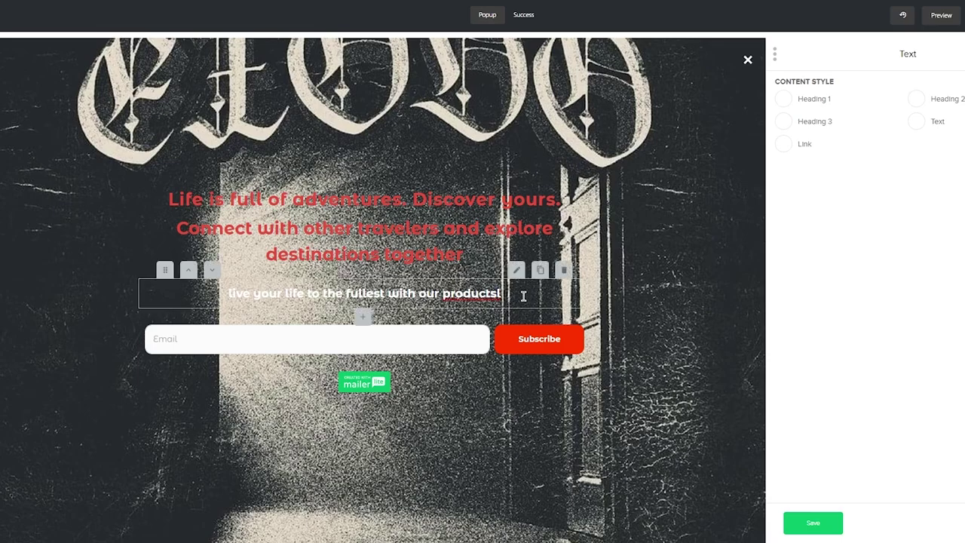
click(825, 527)
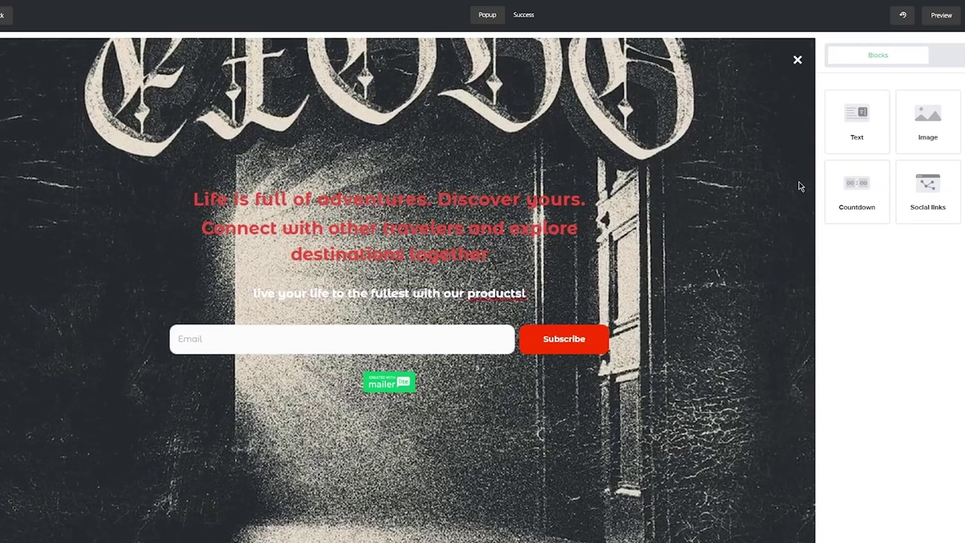
drag(935, 120, 395, 279)
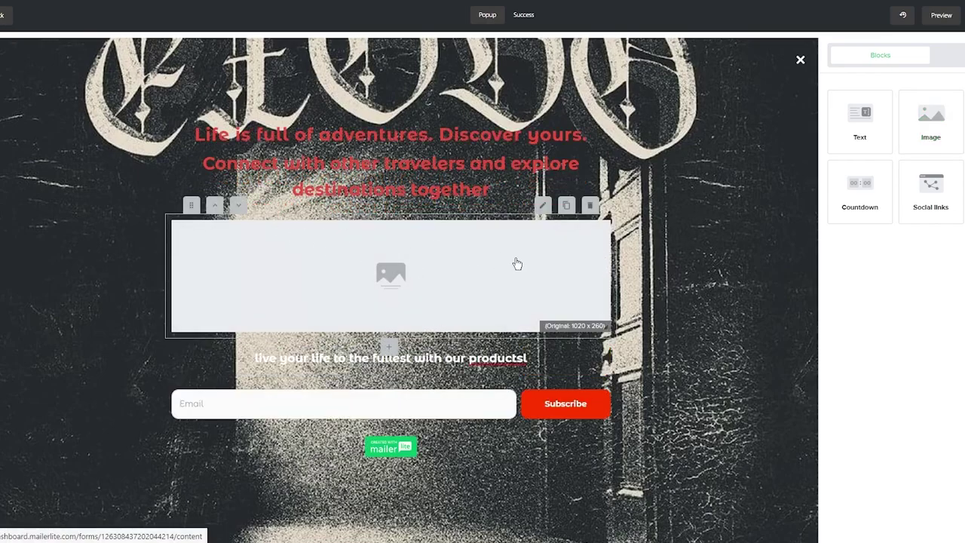
Step: Upload varsity front.png and insert it into the pop-up's image block
click(543, 205)
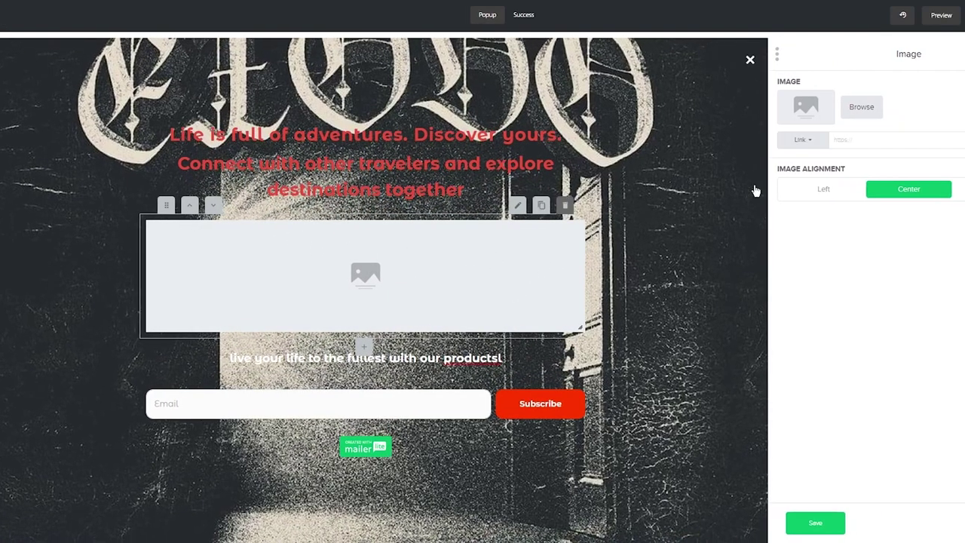
click(796, 109)
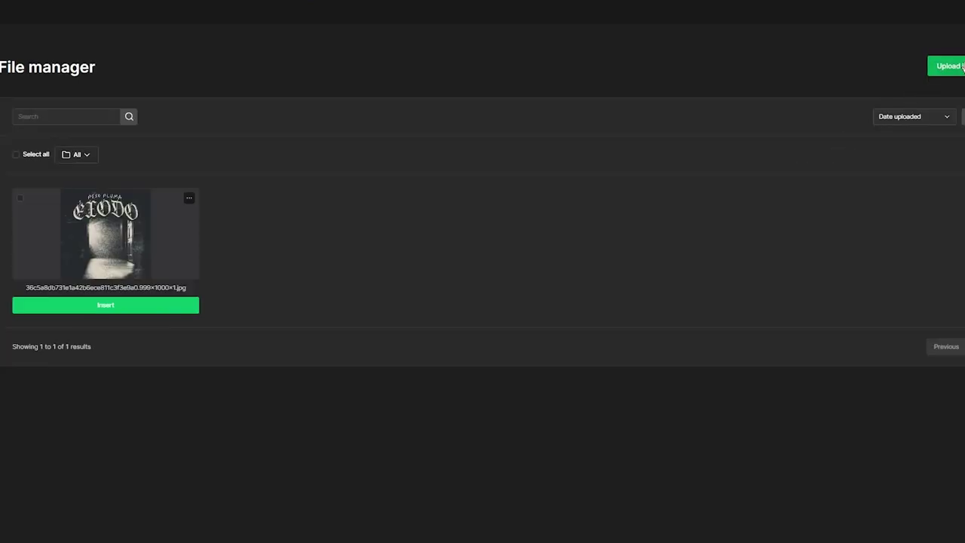
click(948, 66)
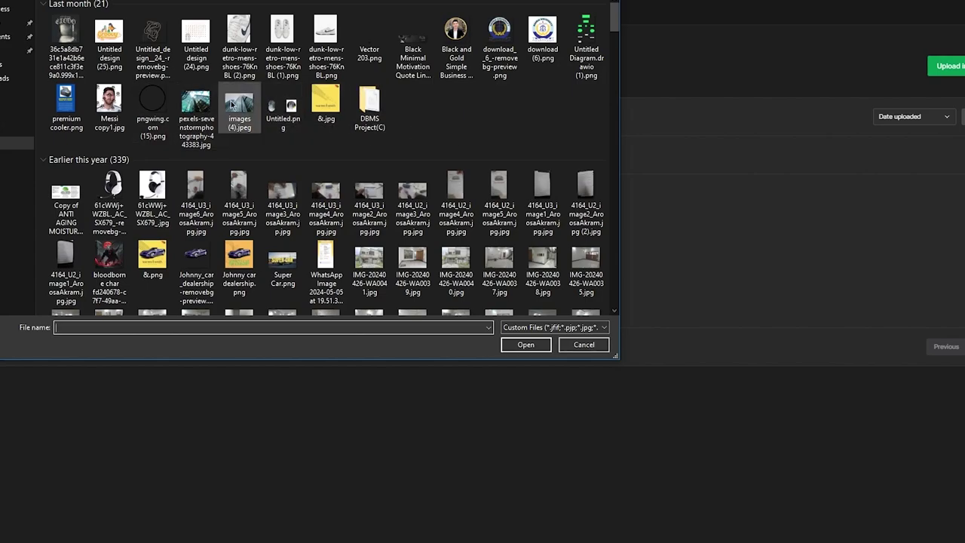
scroll(374, 147, down, 3)
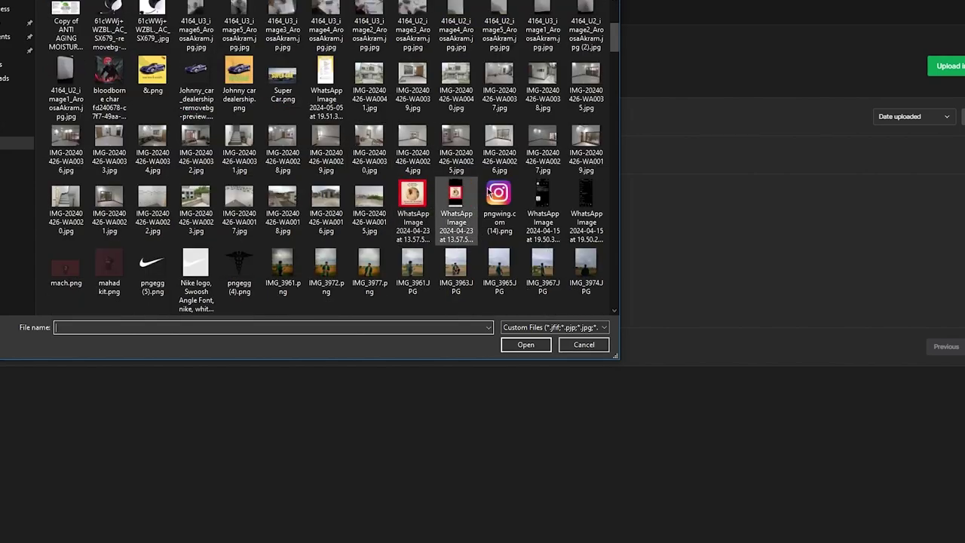
scroll(407, 195, down, 6)
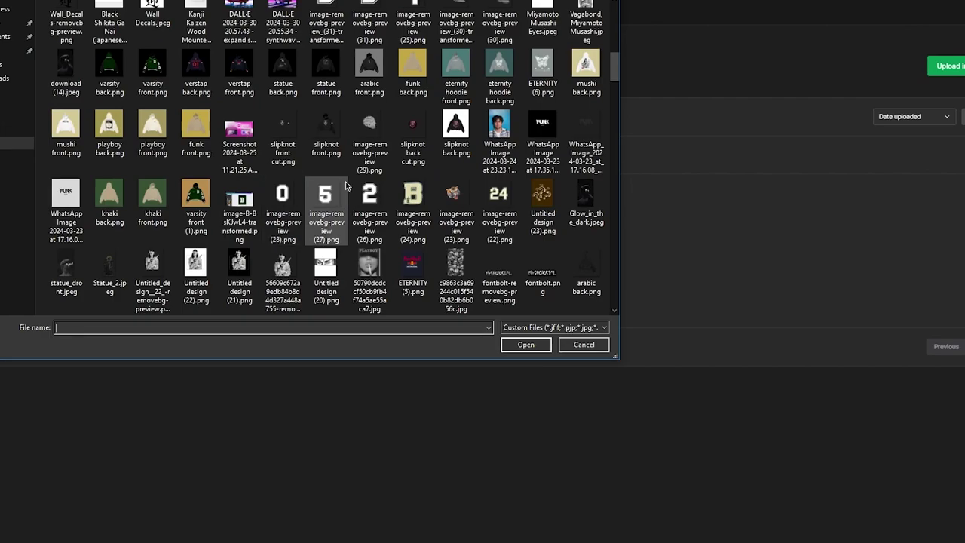
double_click(151, 76)
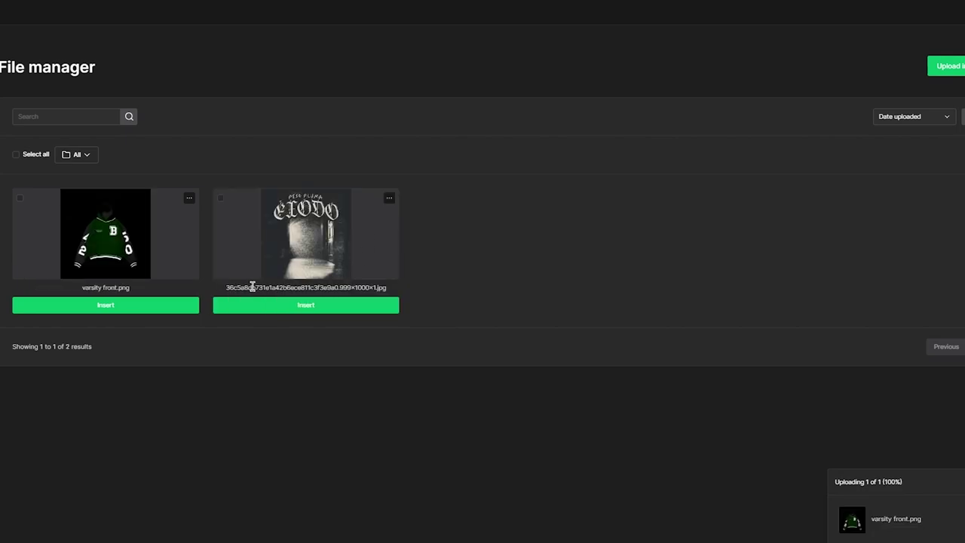
click(143, 309)
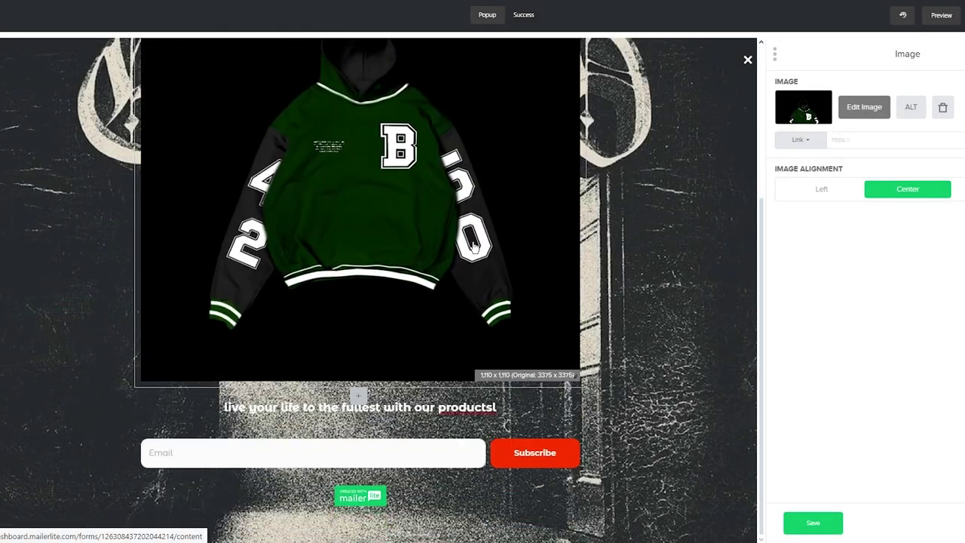
scroll(472, 242, up, 3)
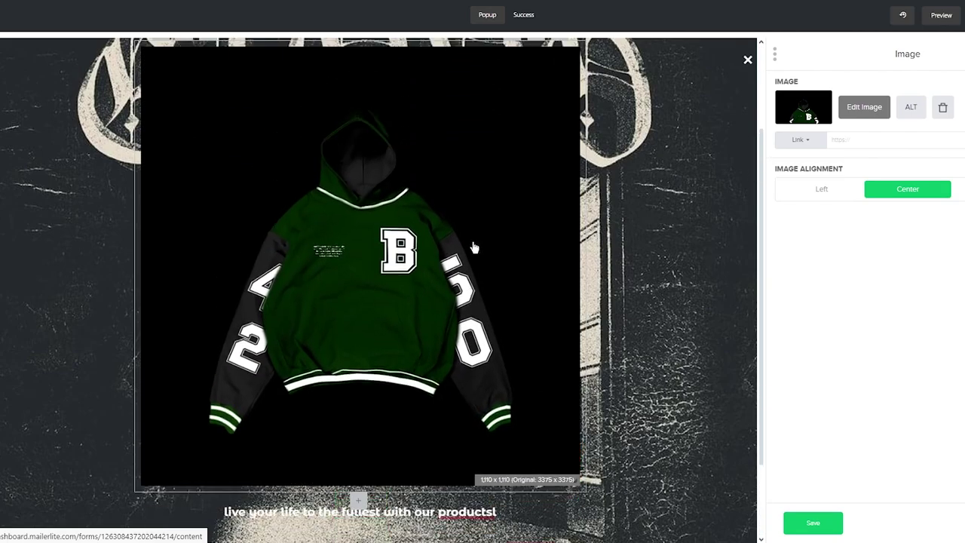
Step: Save the image block and review the finished pop-up design
click(816, 520)
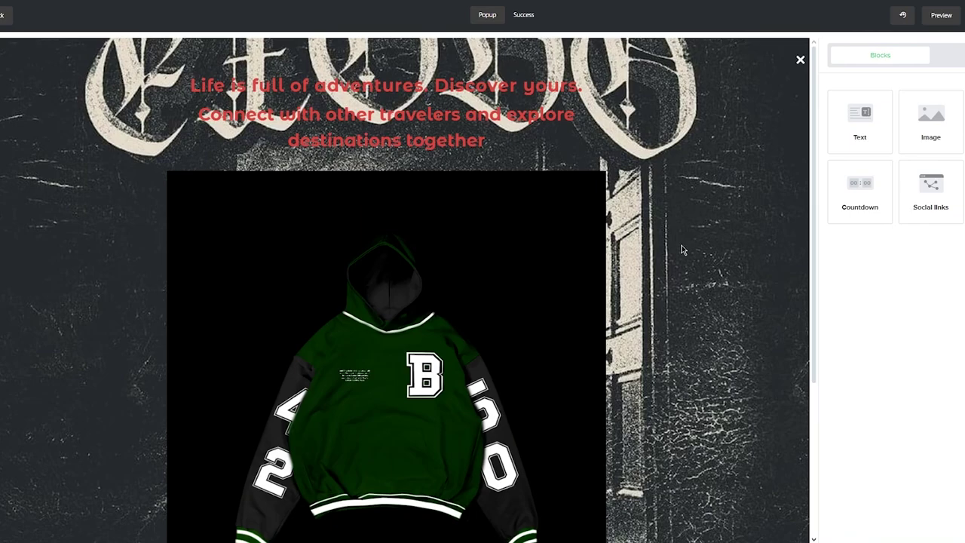
scroll(682, 253, down, 3)
scroll(580, 275, up, 3)
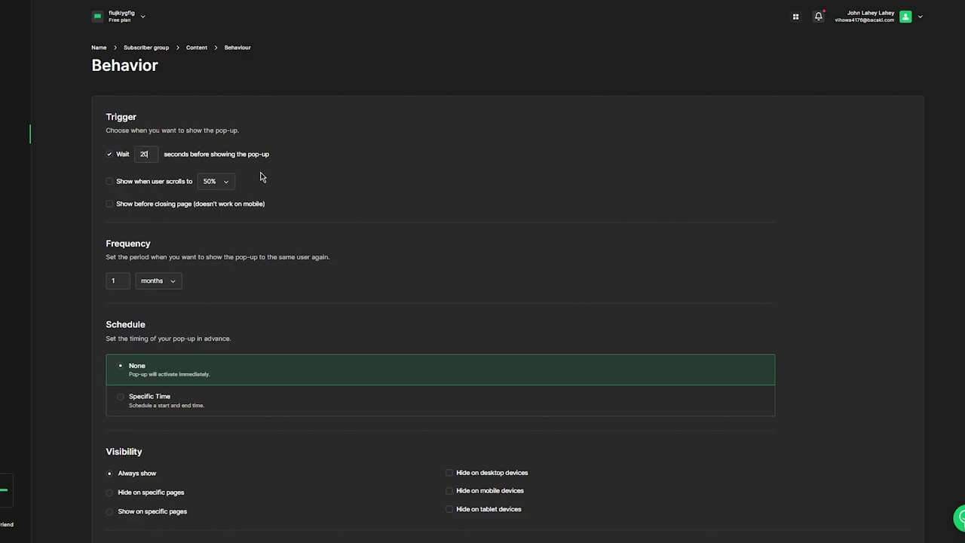
Step: Keep scroll depth at 50%, also show before page close, at most once per week
click(219, 183)
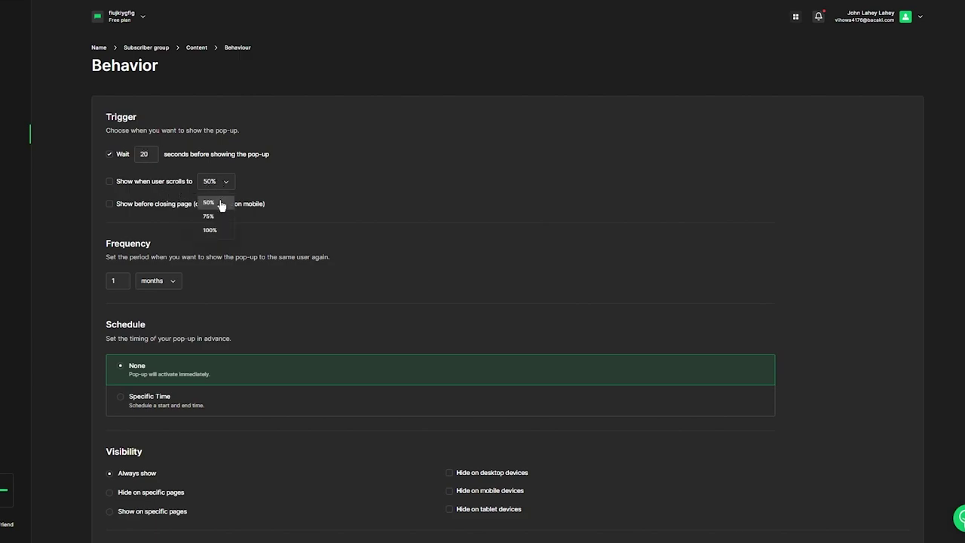
click(323, 180)
click(109, 206)
scroll(294, 249, down, 2)
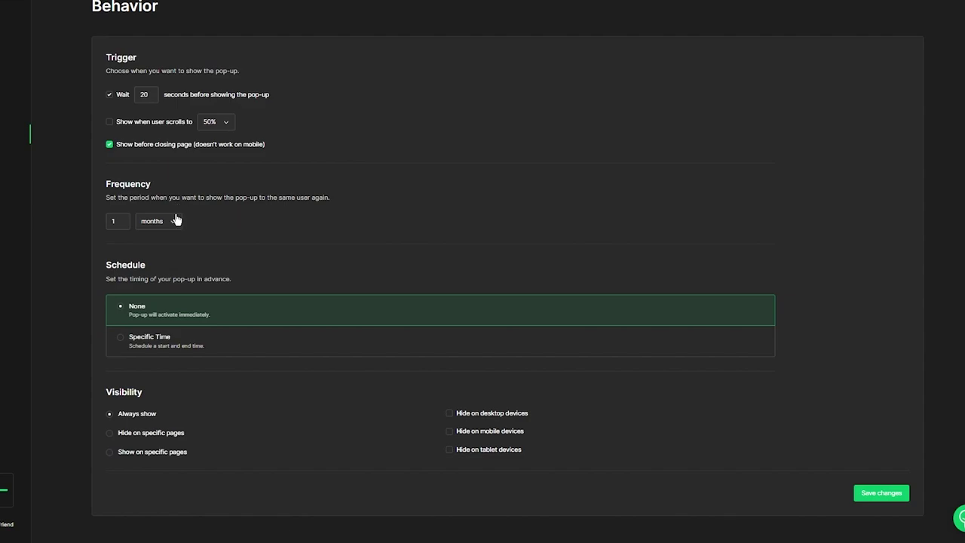
click(175, 221)
click(159, 256)
Step: Leave the pop-up's schedule on None so it shows immediately
drag(244, 290, 95, 295)
click(333, 260)
click(226, 341)
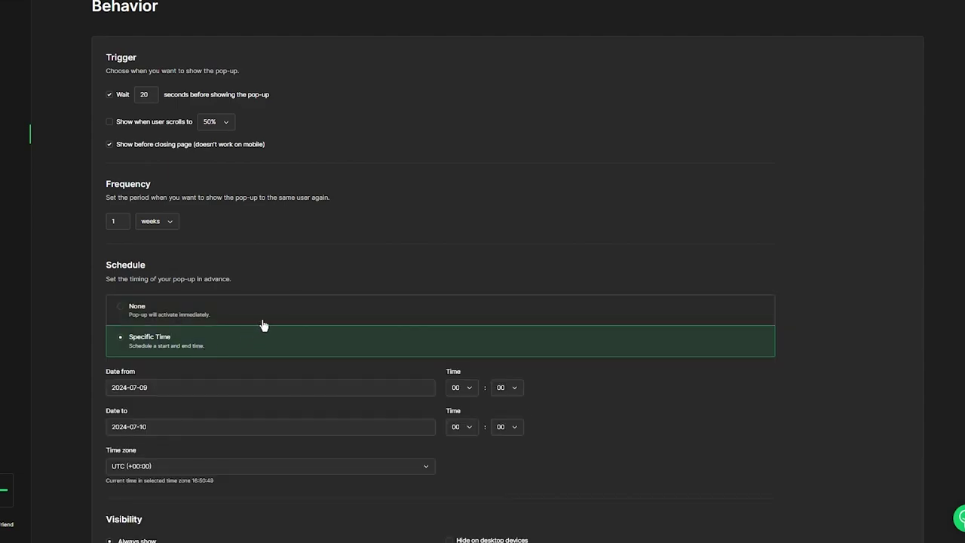
click(237, 308)
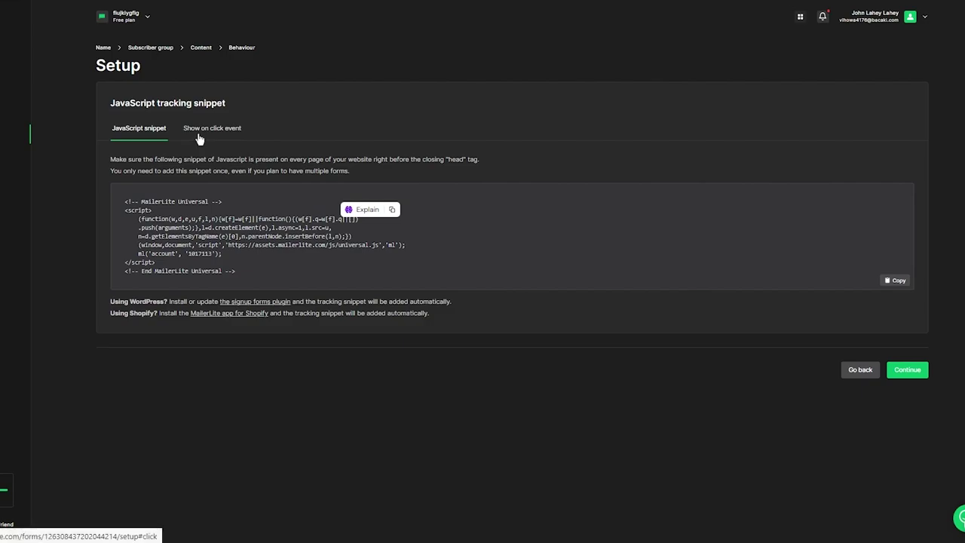
Step: Check the 'Show on click event' embed code, then go back to the JavaScript snippet
click(200, 135)
click(143, 133)
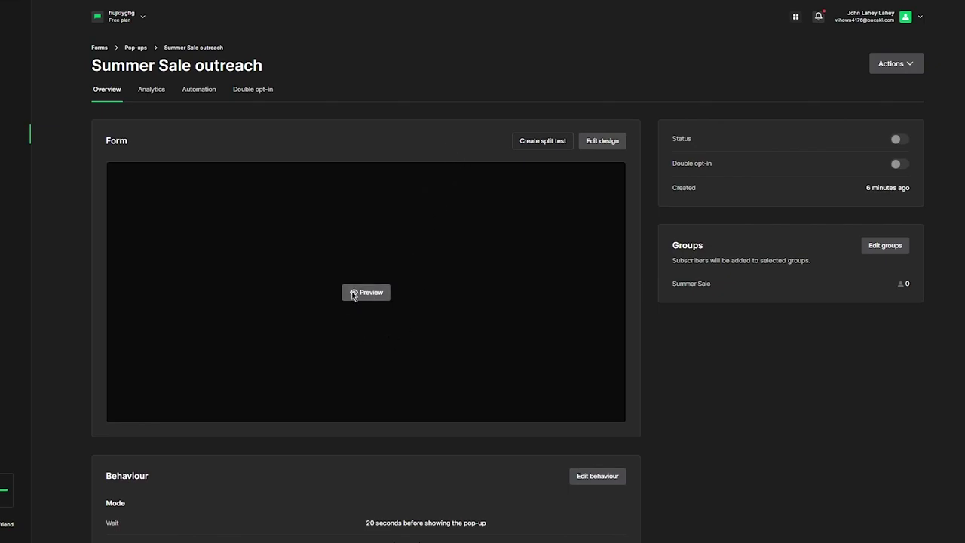
click(353, 294)
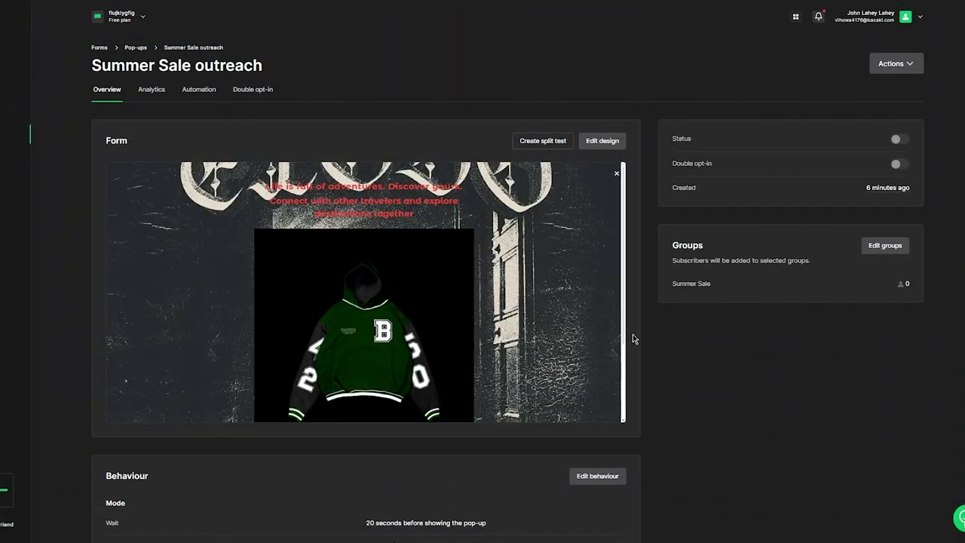
Step: Review the form's Analytics, showing 0 subscribers and 0% conversion
mouse_move(363, 309)
click(149, 96)
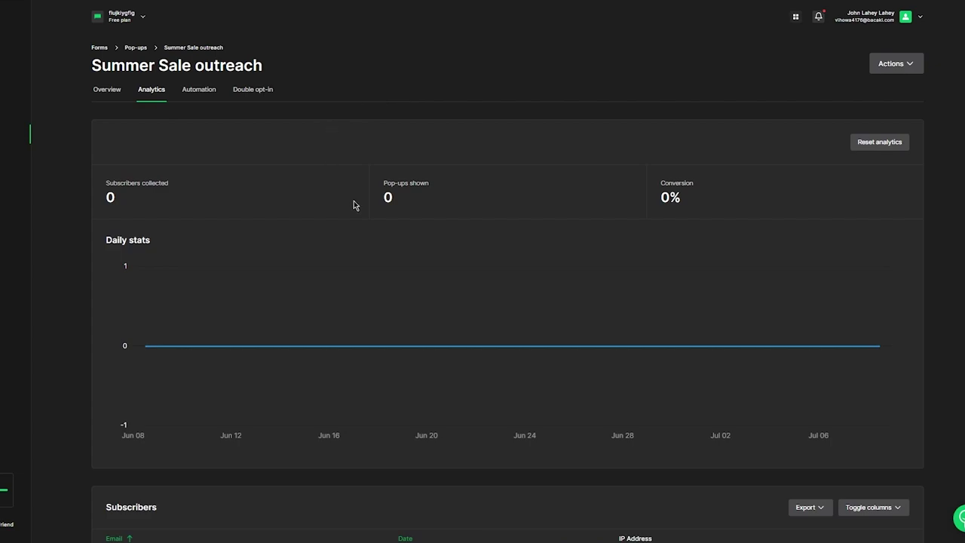
drag(694, 209, 647, 188)
click(463, 239)
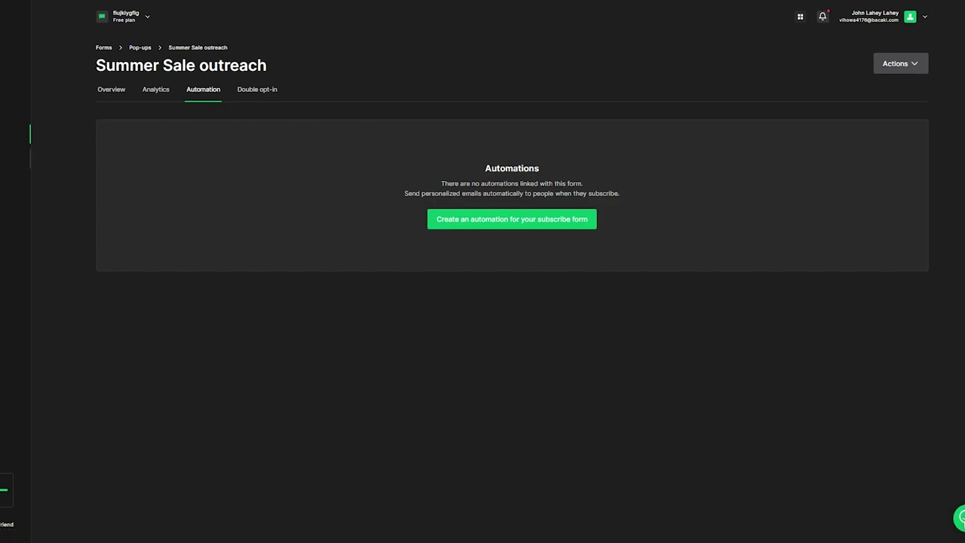
Step: Open the Sites section and review the landing page introduction
click(40, 180)
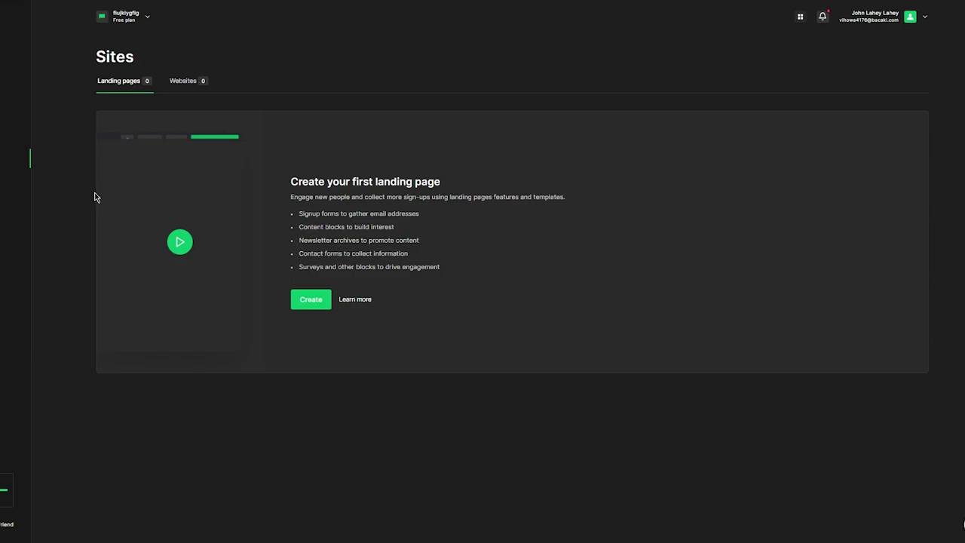
drag(287, 184, 480, 300)
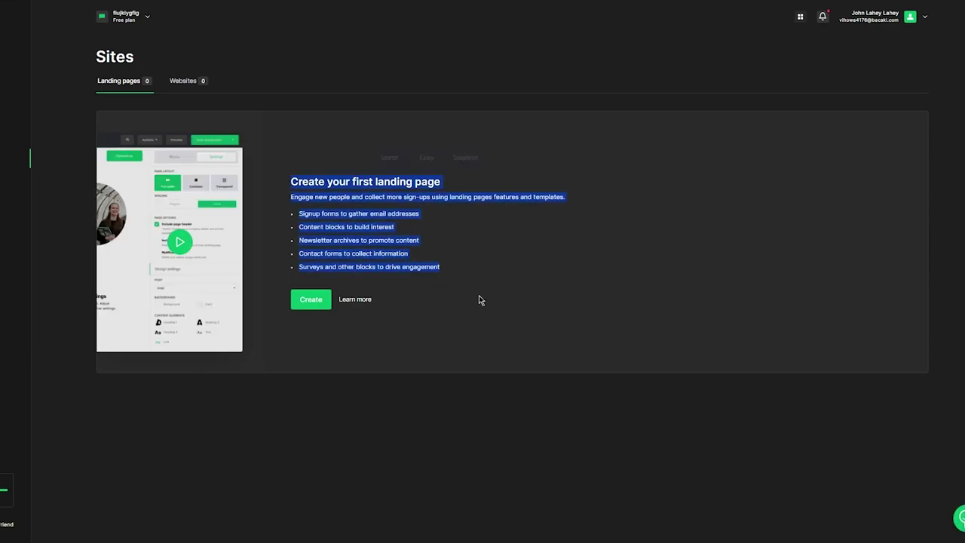
click(633, 266)
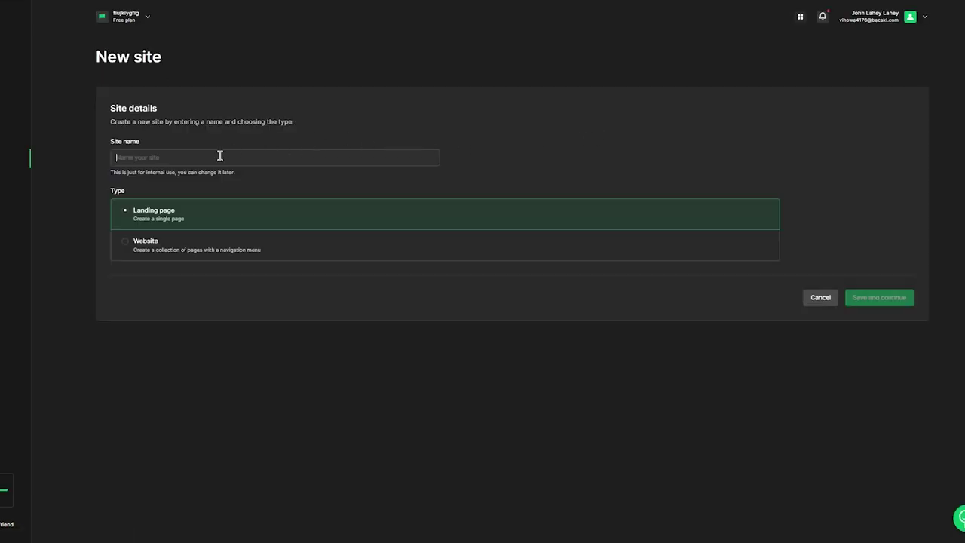
Step: Create a landing page named Car and link it to the Summer Sale group
click(219, 156)
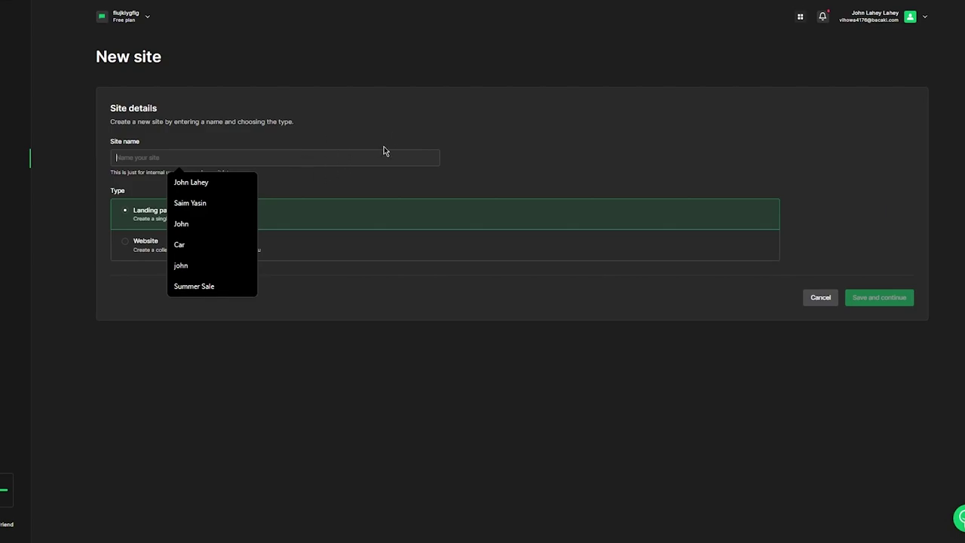
click(214, 245)
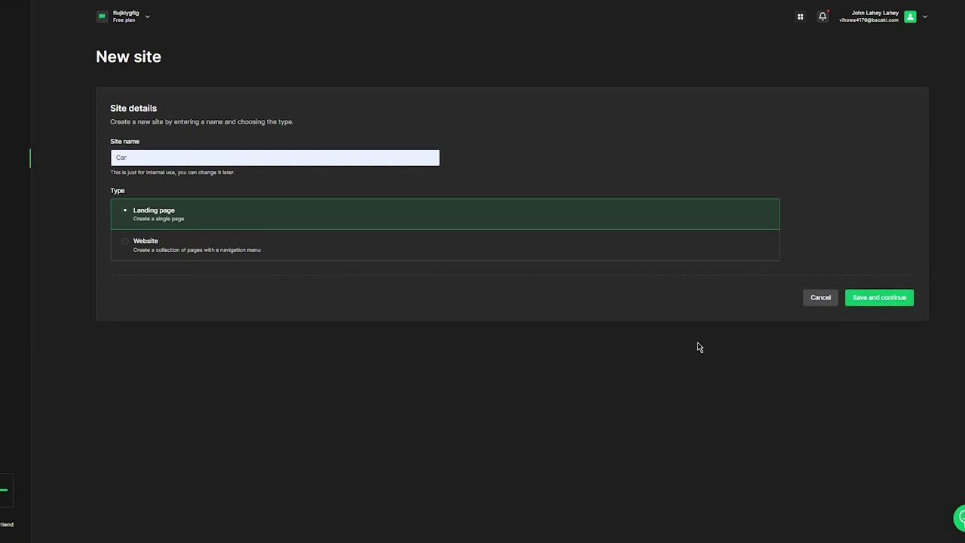
key(Return)
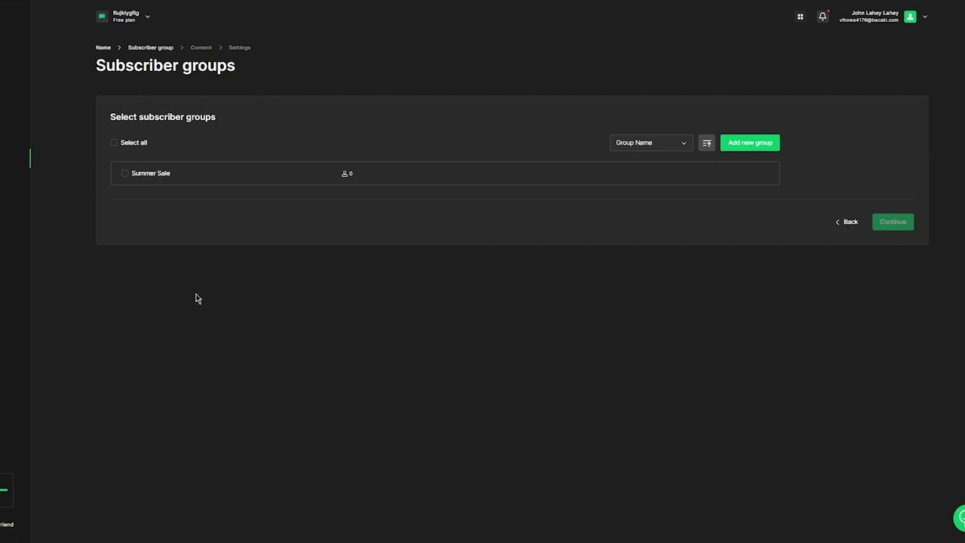
click(124, 175)
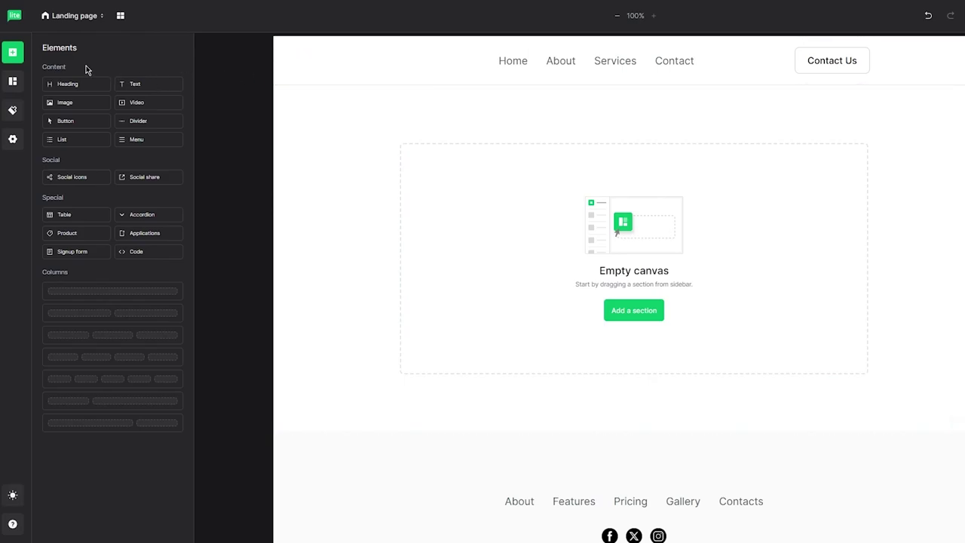
Step: Add a heading block reading 'Summer Sale here!!!!!'
drag(62, 83, 625, 176)
triple_click(652, 158)
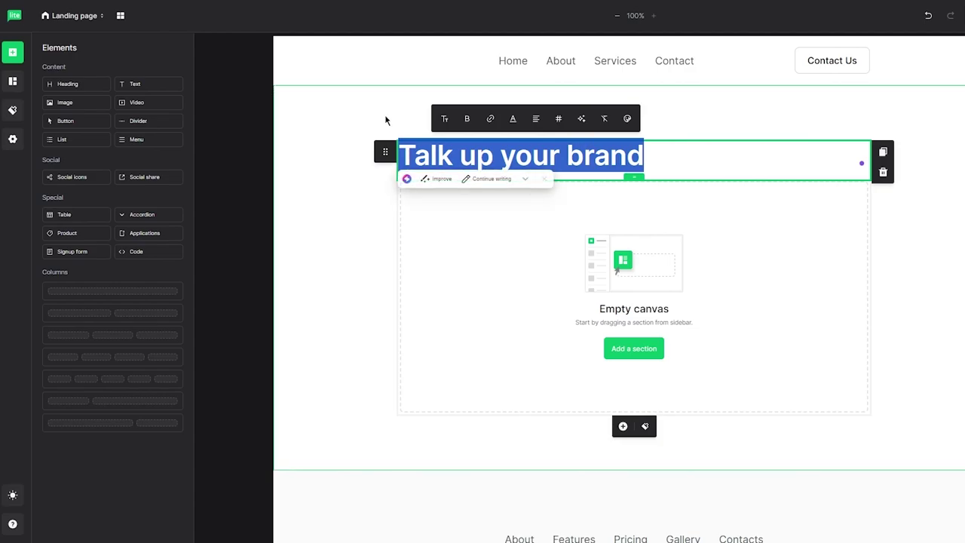
text(Summer )
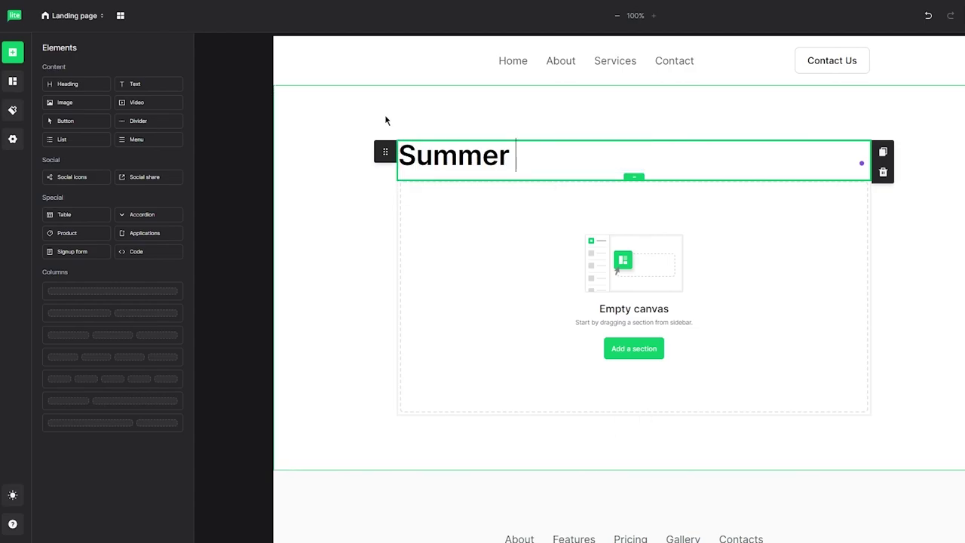
text(Sale here!)
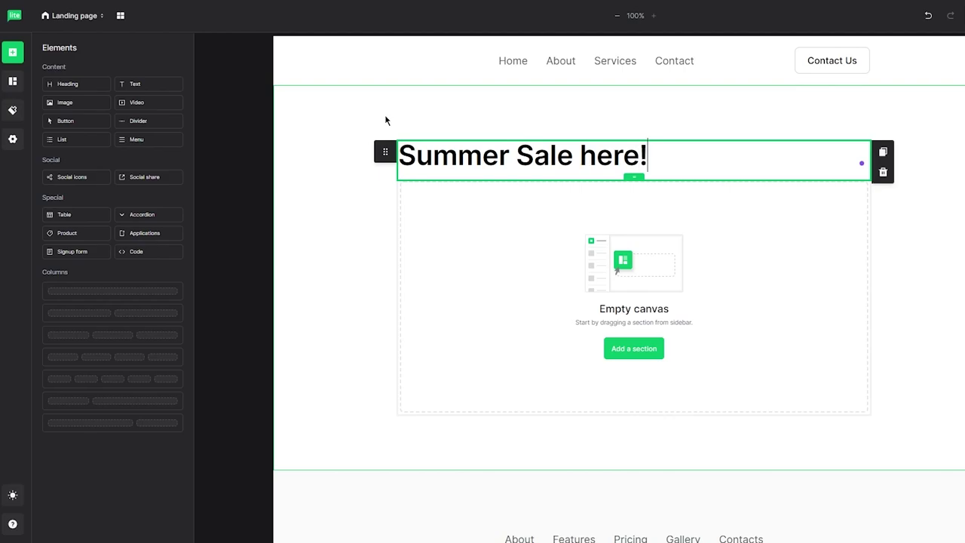
text(!!!!)
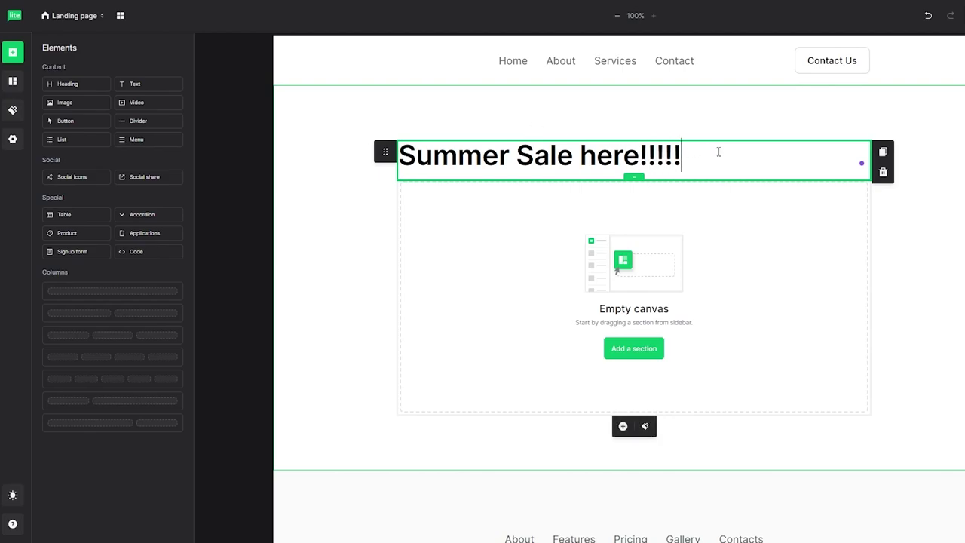
Step: Centre the heading text and make it bold
drag(718, 151, 338, 137)
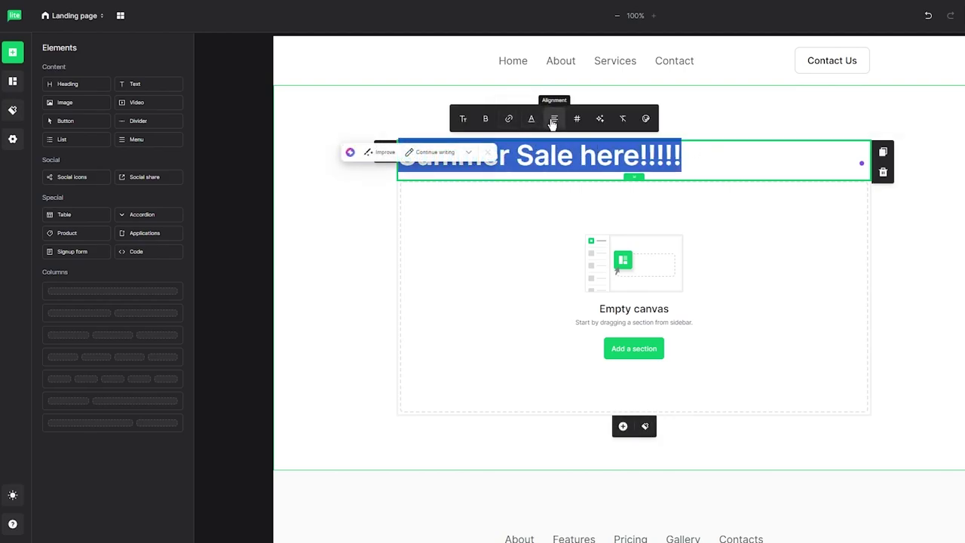
click(553, 121)
click(562, 155)
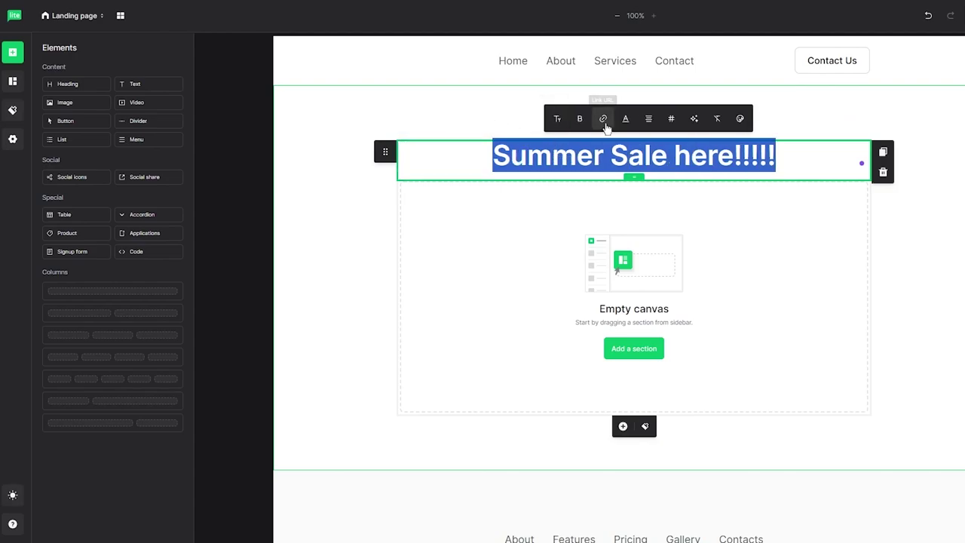
click(580, 119)
click(582, 142)
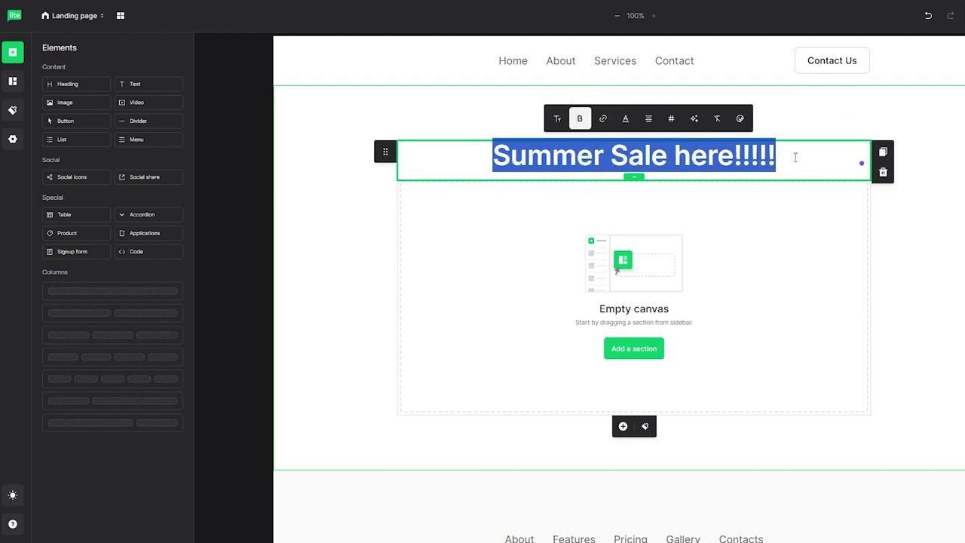
click(816, 158)
click(777, 138)
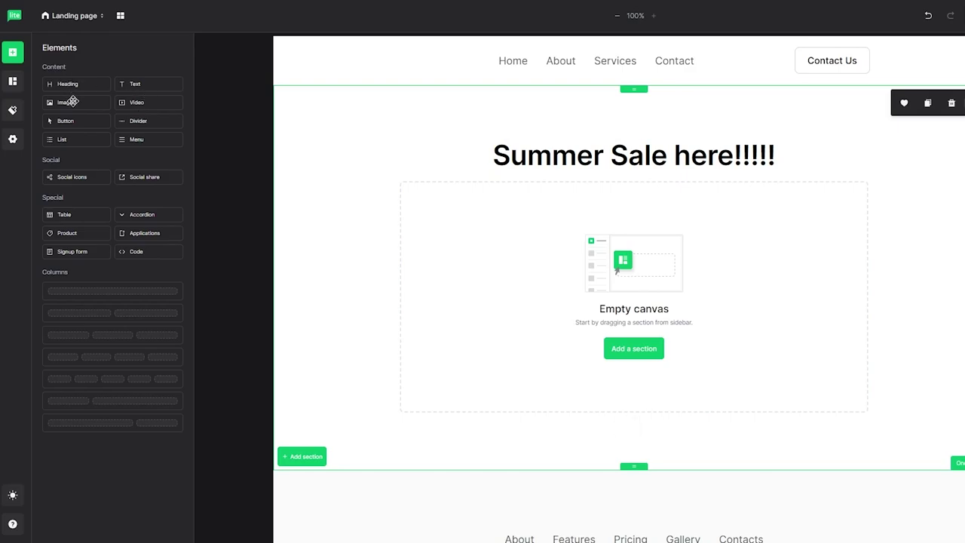
Step: Add an image block and fill it with varsity front.png from the file manager
drag(72, 102, 624, 186)
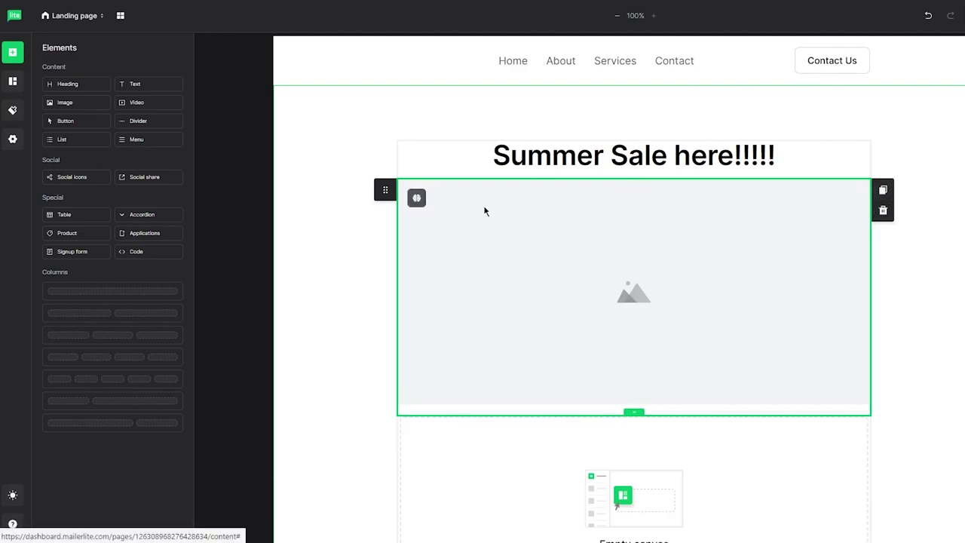
click(577, 160)
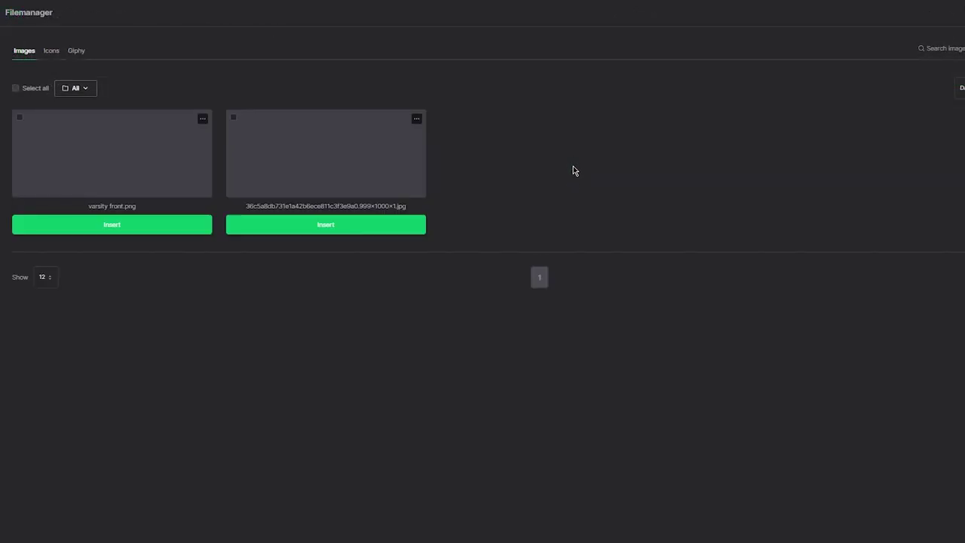
click(195, 227)
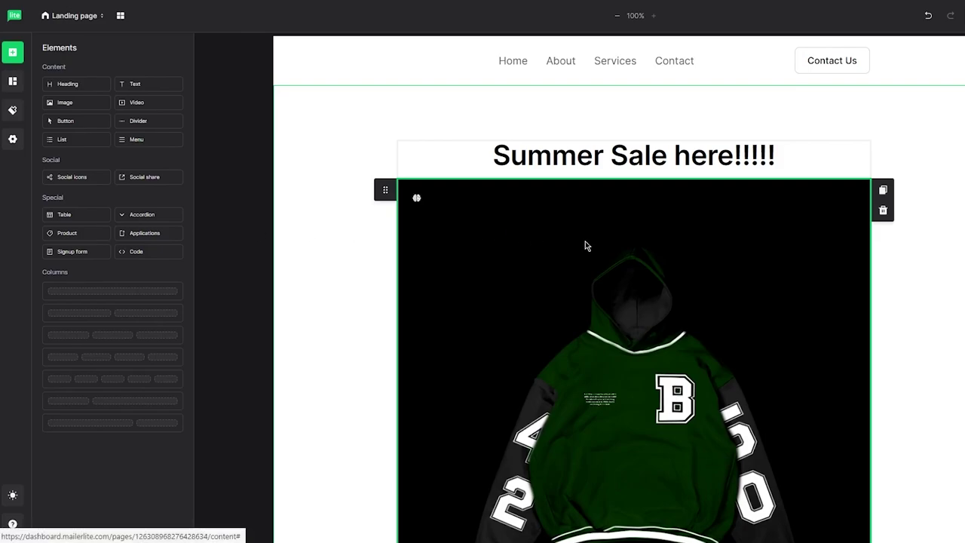
scroll(587, 246, down, 4)
scroll(587, 246, up, 4)
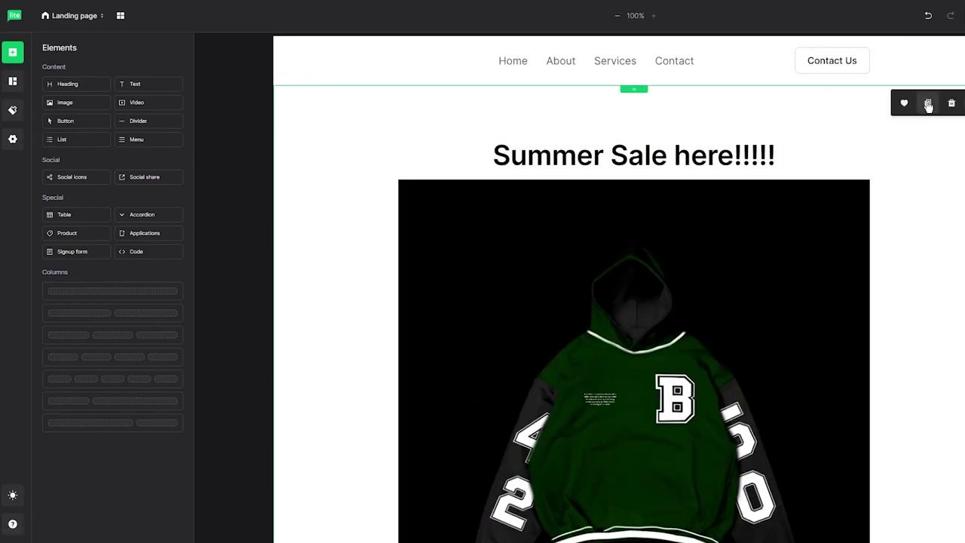
click(829, 112)
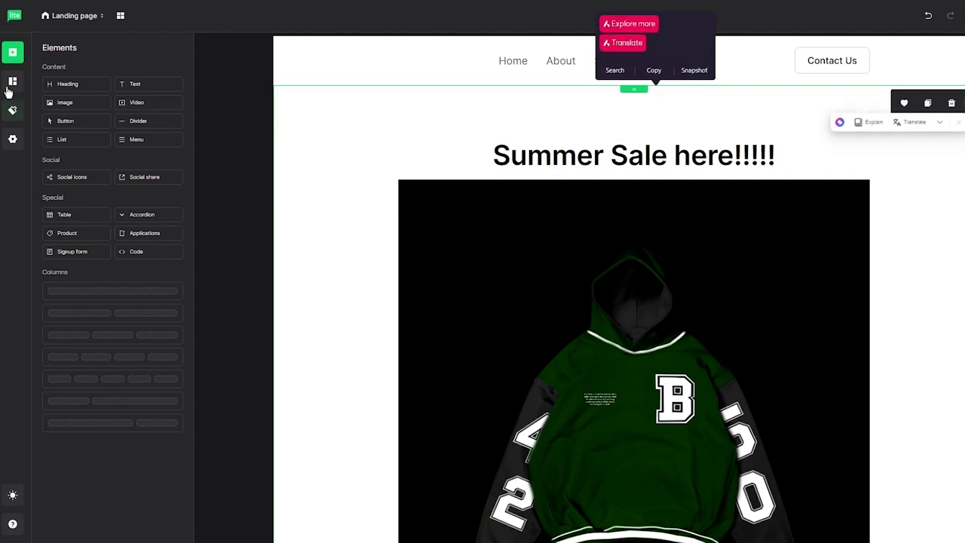
Step: Set the site's base style to Hive, giving the page a #ffe53a yellow background
click(13, 110)
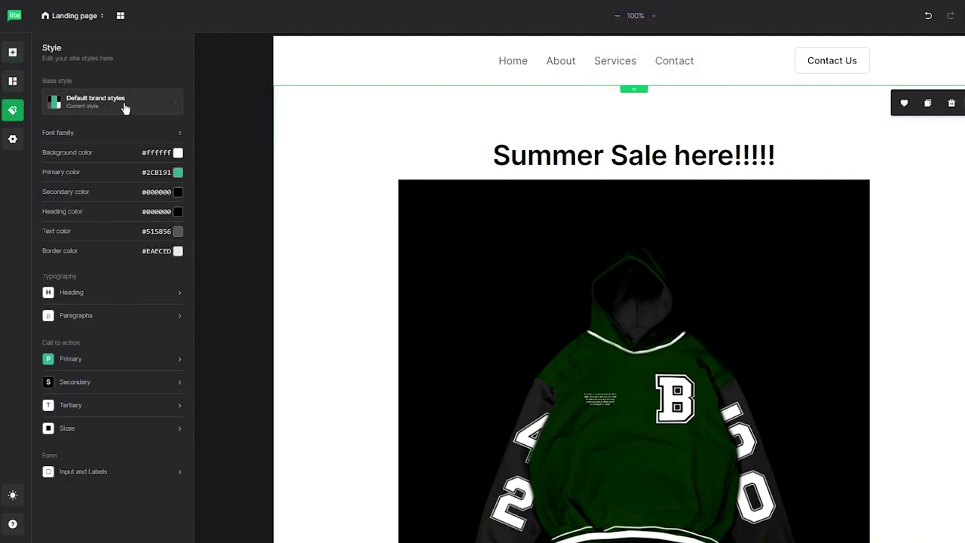
click(123, 104)
click(104, 115)
click(148, 103)
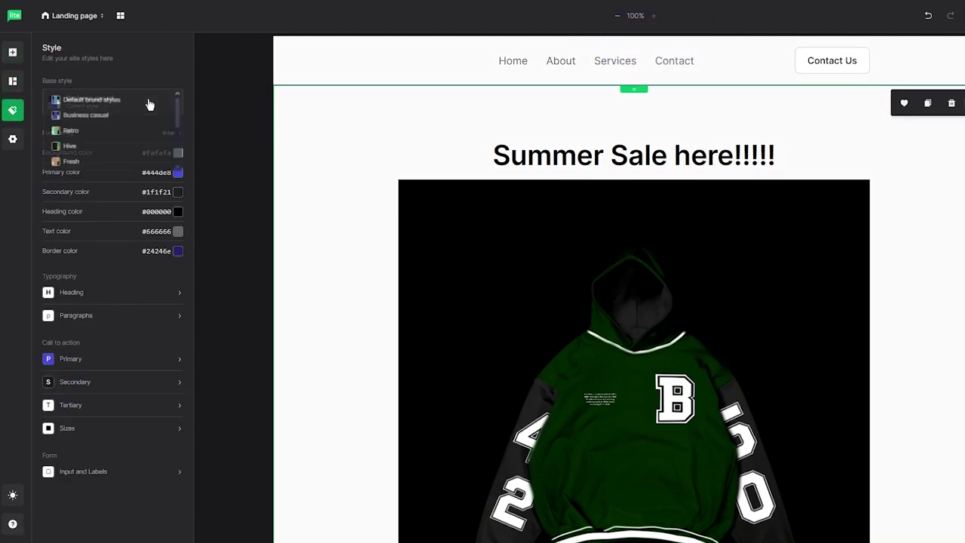
click(112, 151)
click(106, 150)
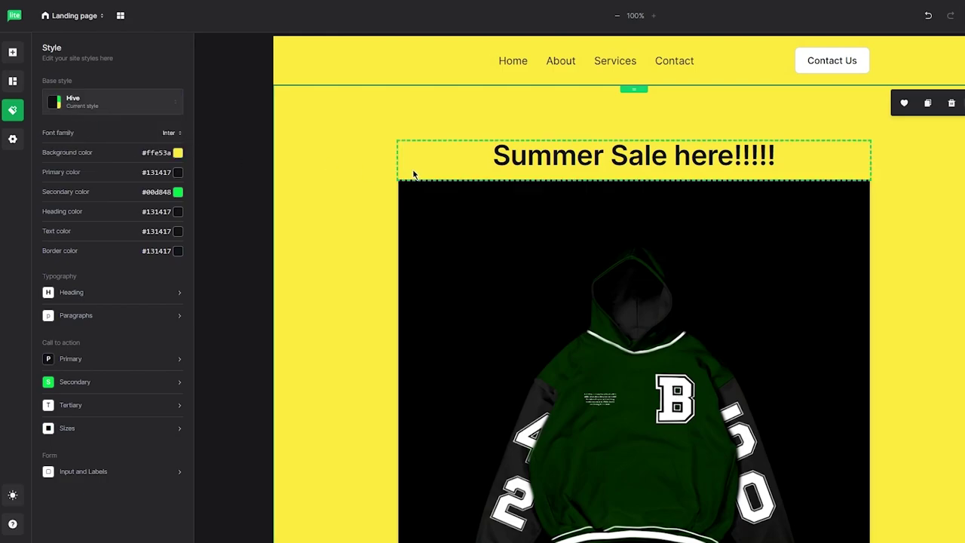
scroll(413, 175, down, 4)
scroll(412, 175, down, 4)
scroll(414, 174, up, 8)
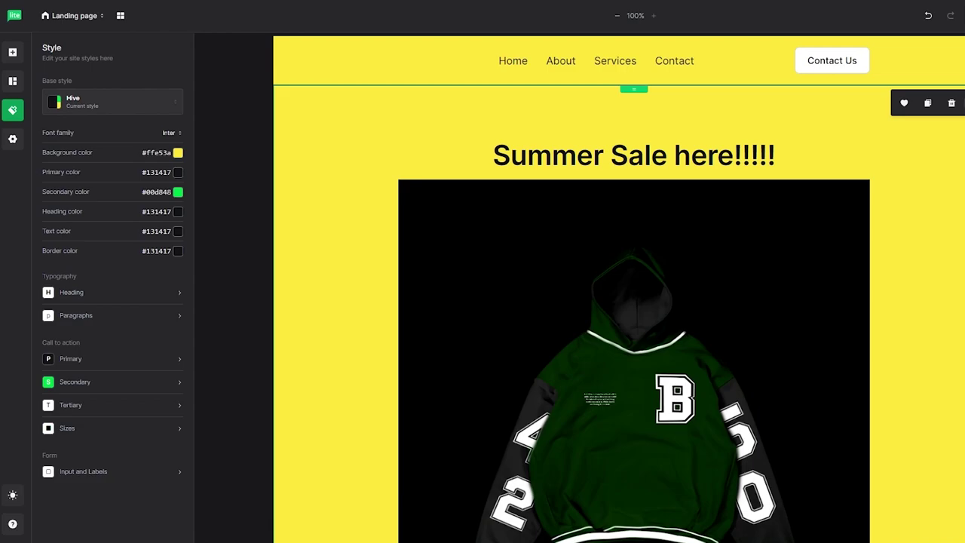
Step: Browse the premade sections library, then return to the page elements list
scroll(576, 289, down, 5)
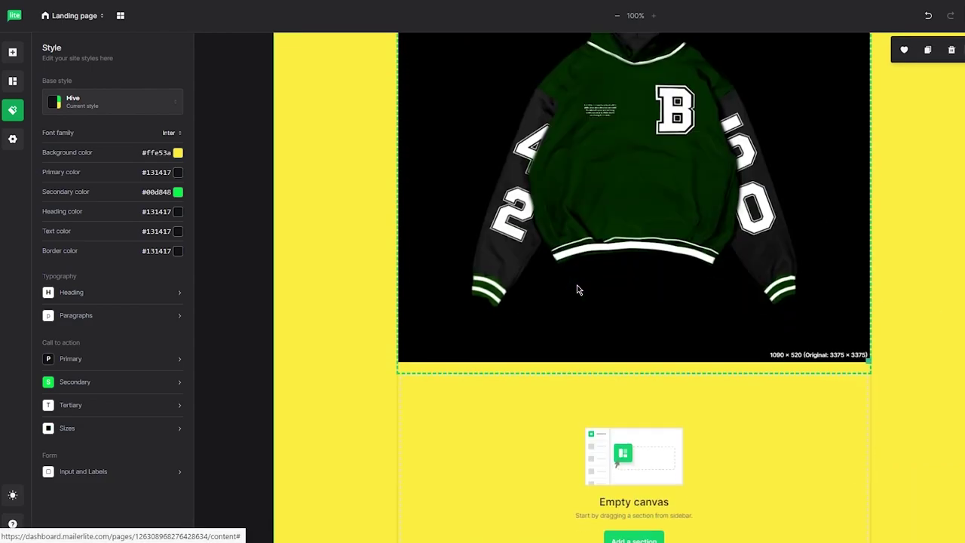
scroll(656, 419, down, 3)
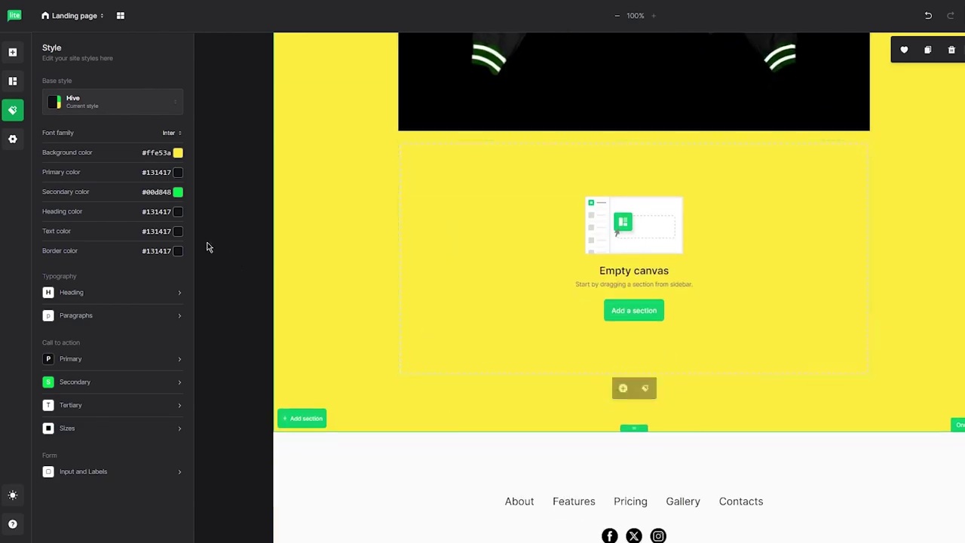
click(12, 81)
mouse_move(128, 125)
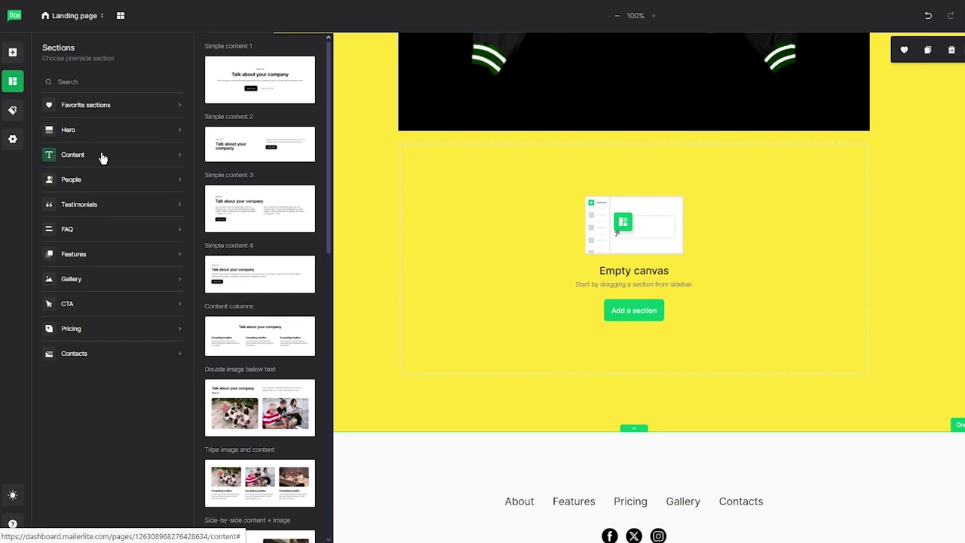
mouse_move(108, 267)
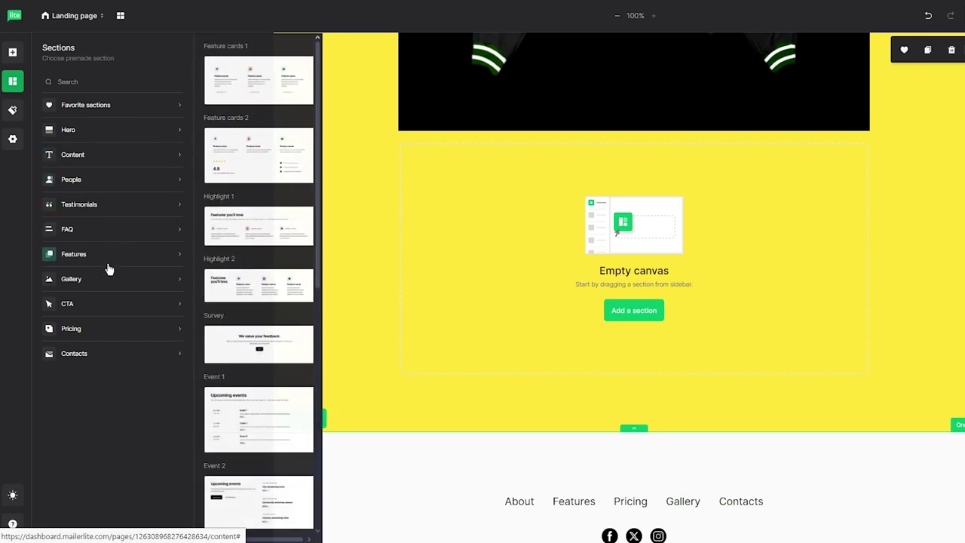
click(12, 52)
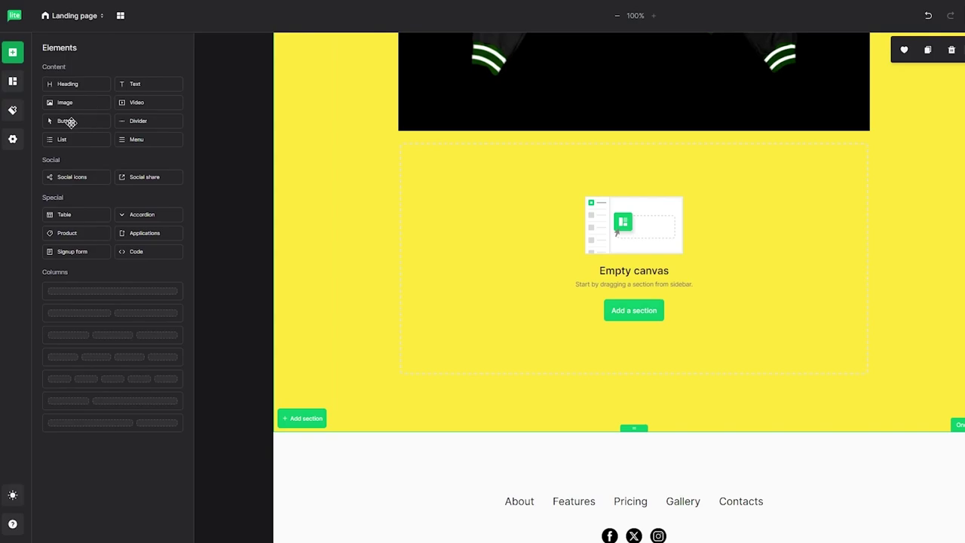
Step: Place a Click me button below the hoodie image and centre it
drag(70, 122, 611, 144)
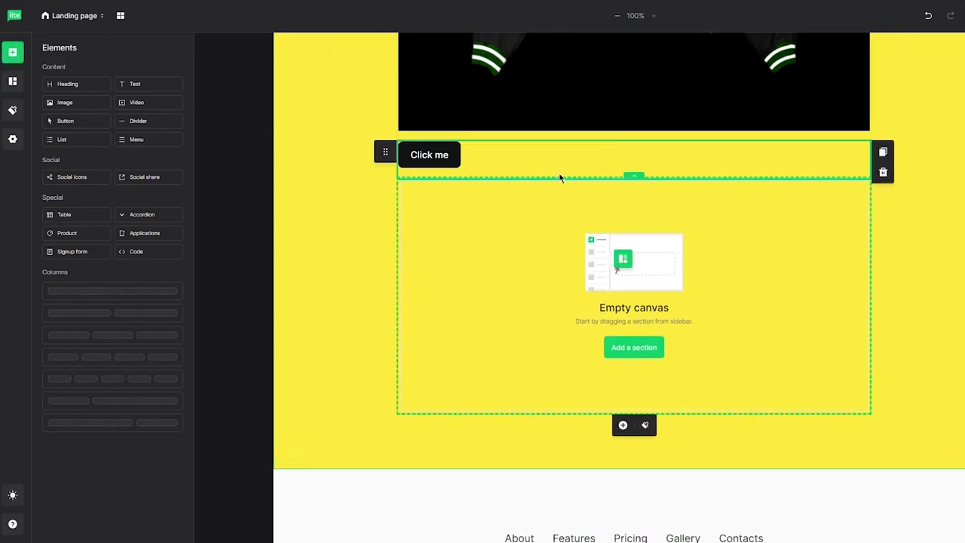
right_click(397, 155)
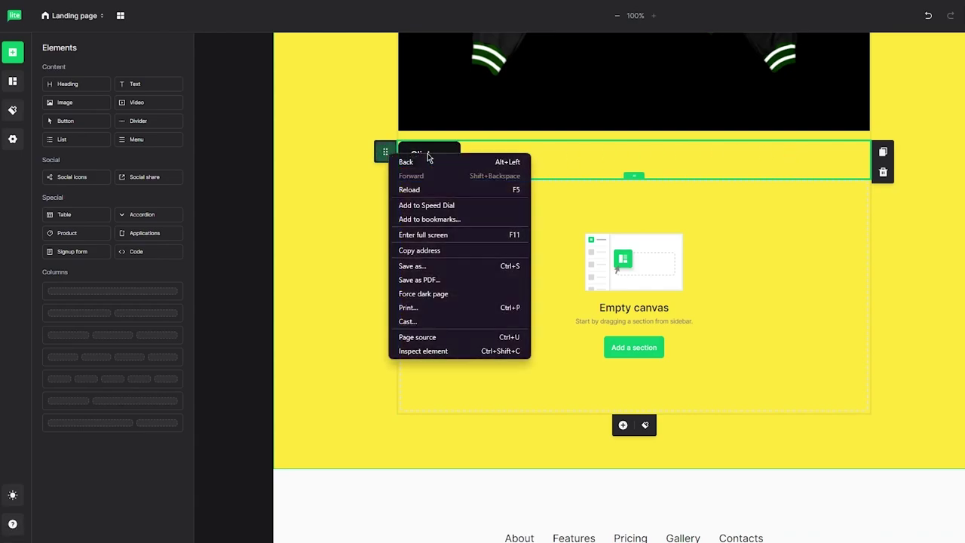
click(443, 153)
right_click(443, 151)
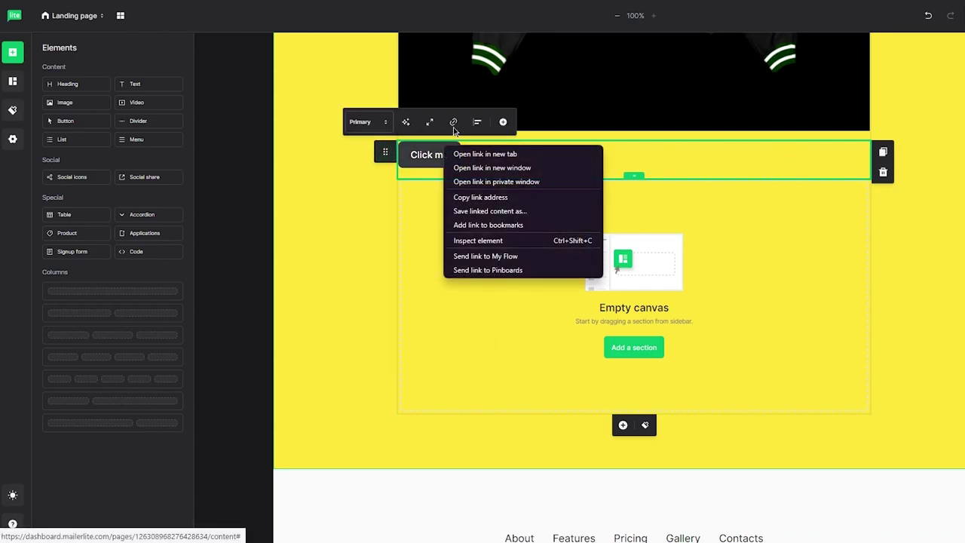
click(477, 126)
click(466, 160)
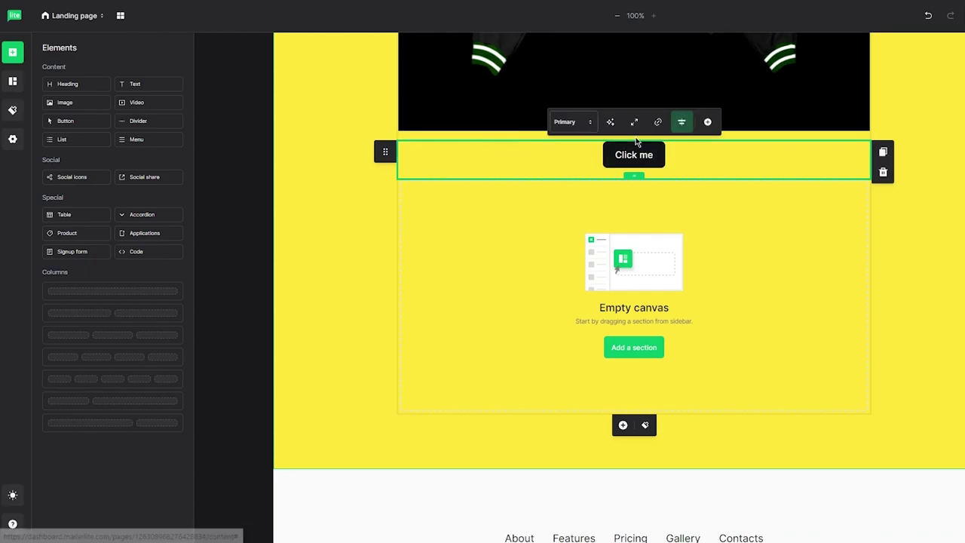
Step: Give the button the green Secondary style
click(585, 125)
click(573, 159)
click(571, 124)
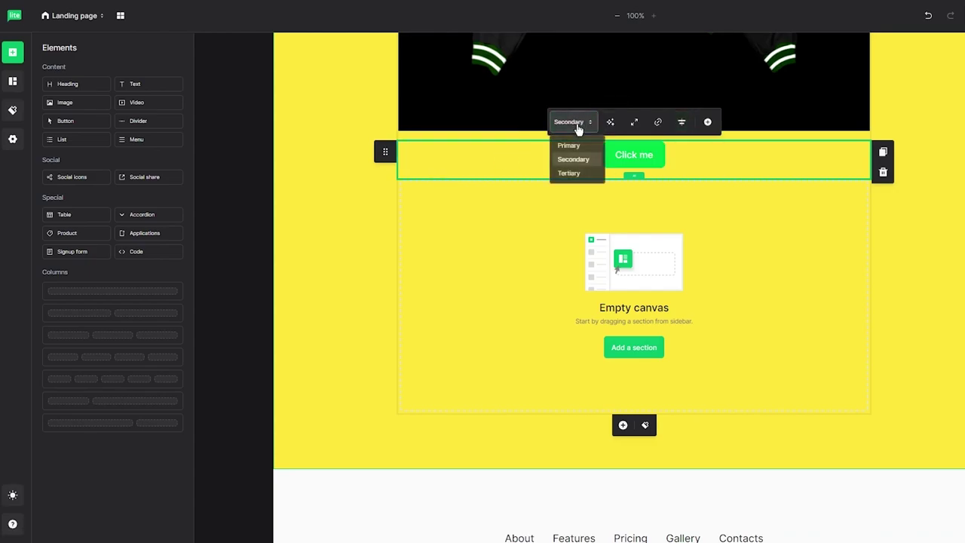
click(575, 159)
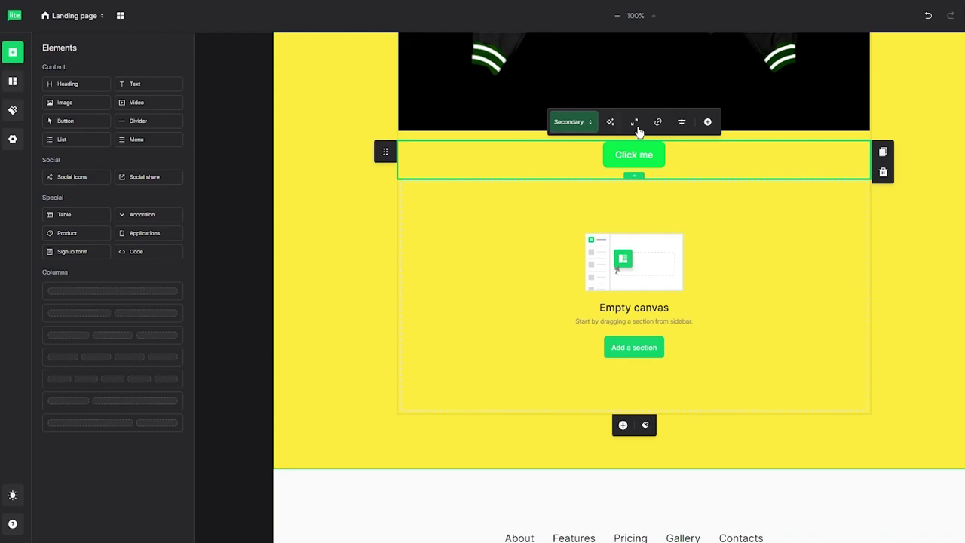
click(574, 124)
click(611, 122)
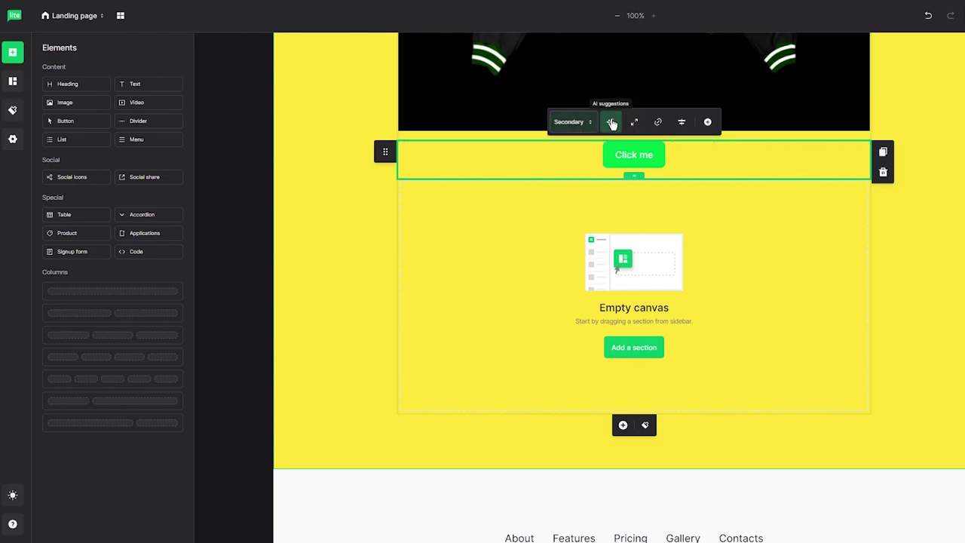
click(770, 184)
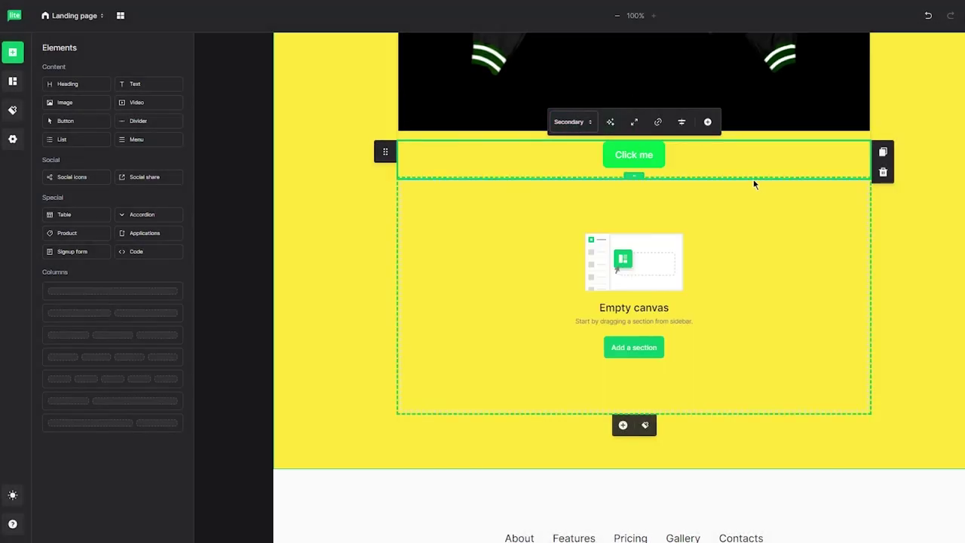
Step: Change the button label from Click me to Shop Now
click(657, 155)
key(BackSpace)
key(BackSpace)
key(BackSpace)
key(BackSpace)
key(BackSpace)
key(BackSpace)
key(BackSpace)
key(BackSpace)
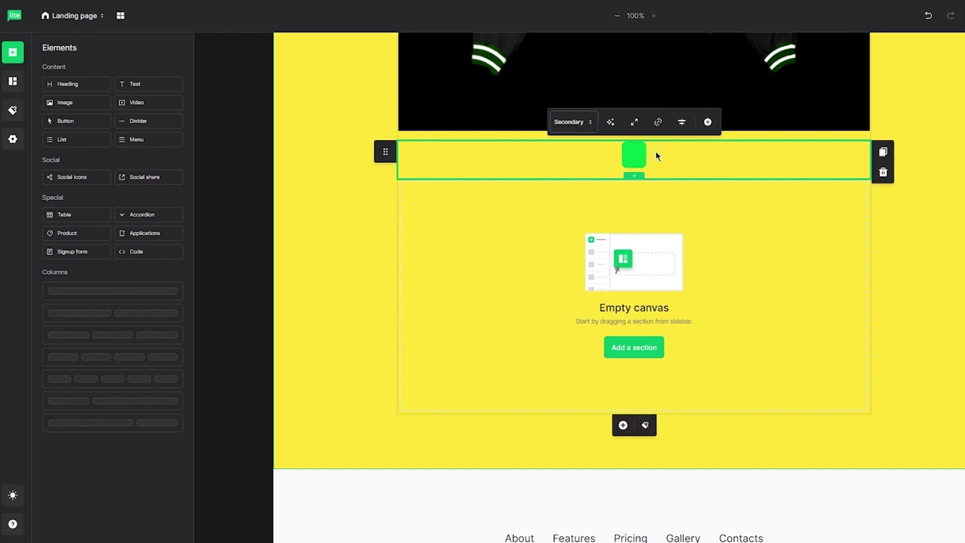
text(Shop)
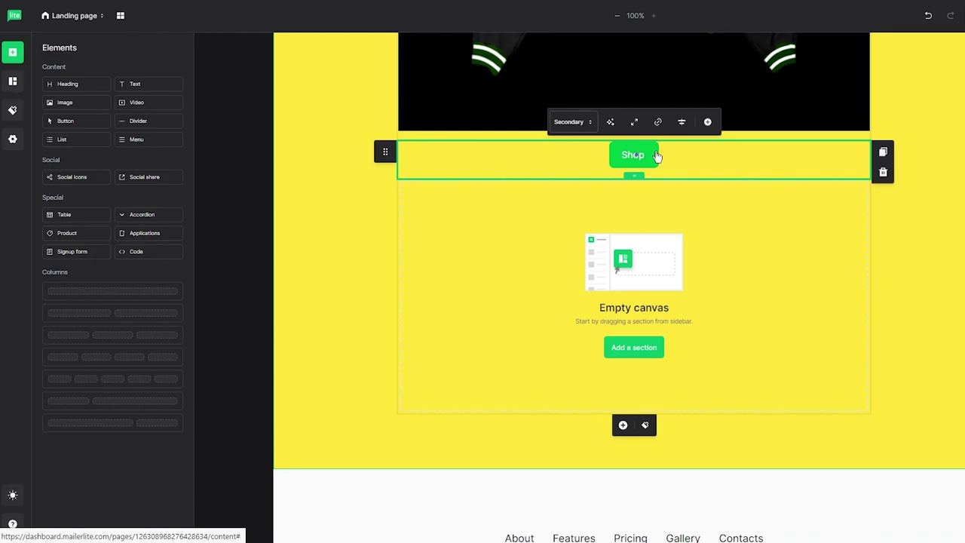
text( Now)
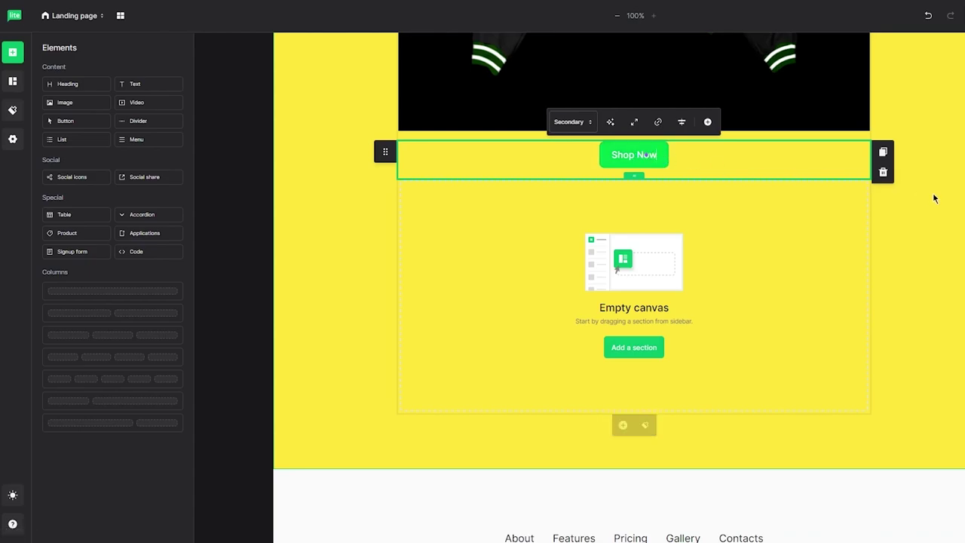
click(933, 195)
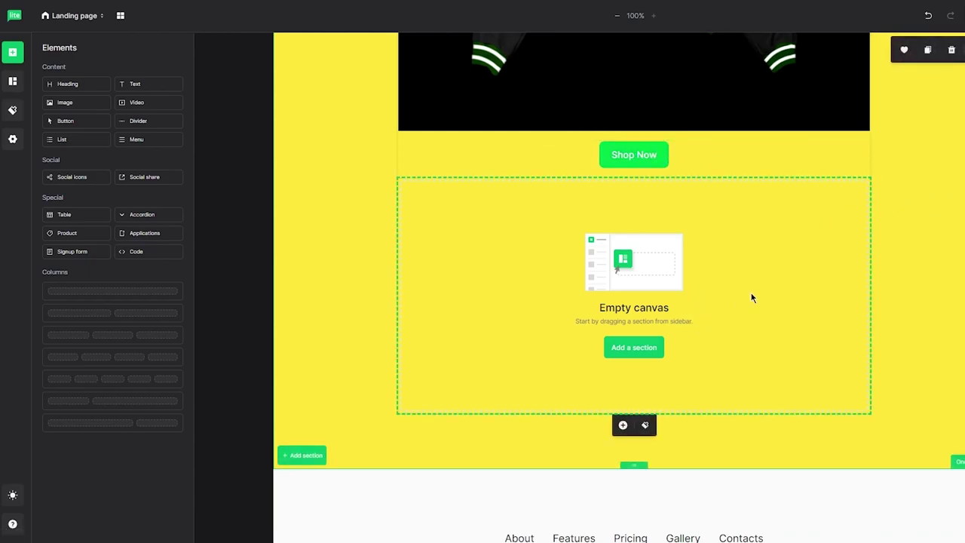
Step: Add the premade Simple content 1 section below the empty canvas
click(15, 84)
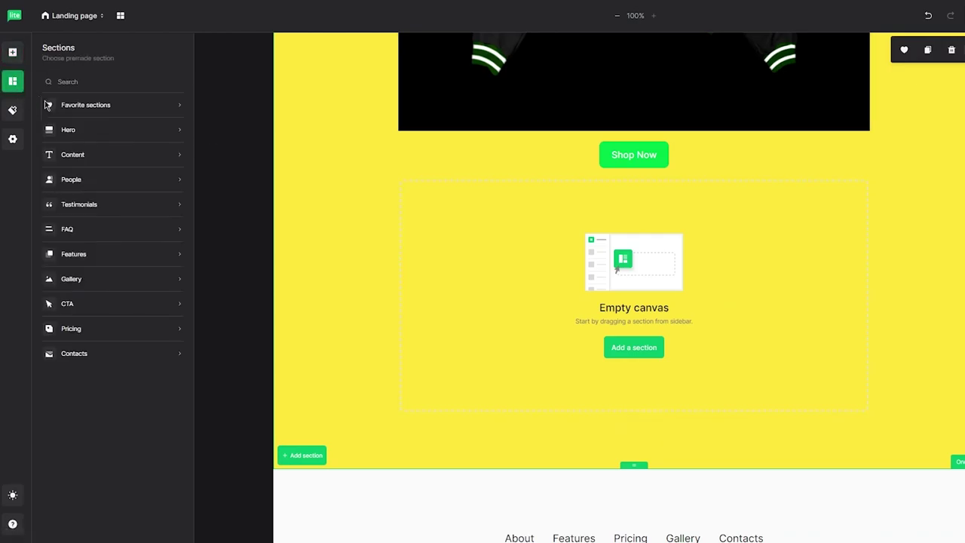
mouse_move(112, 187)
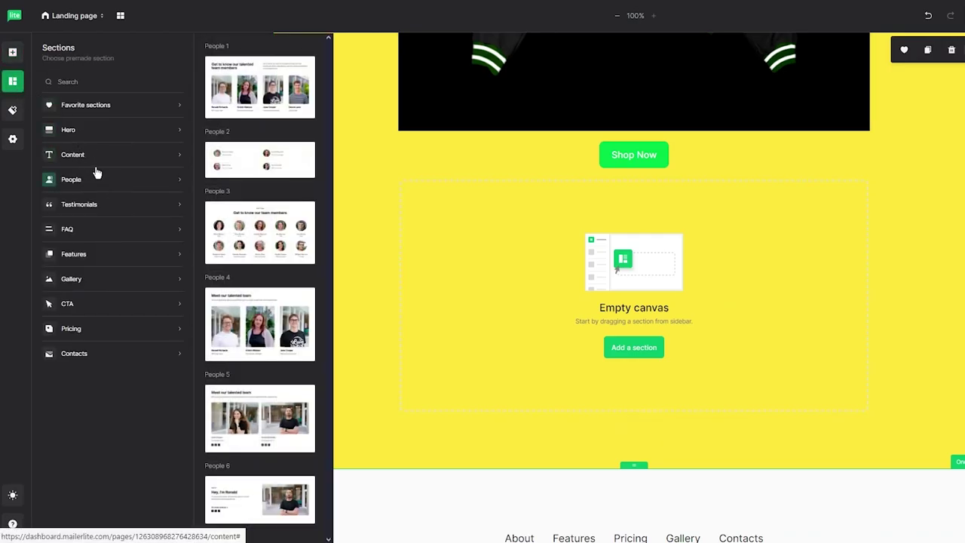
mouse_move(103, 159)
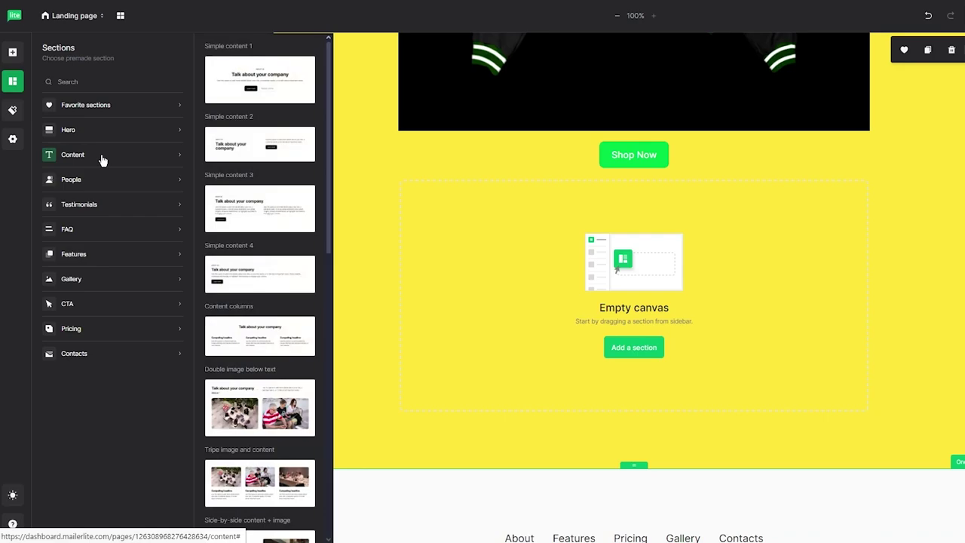
drag(256, 84, 611, 294)
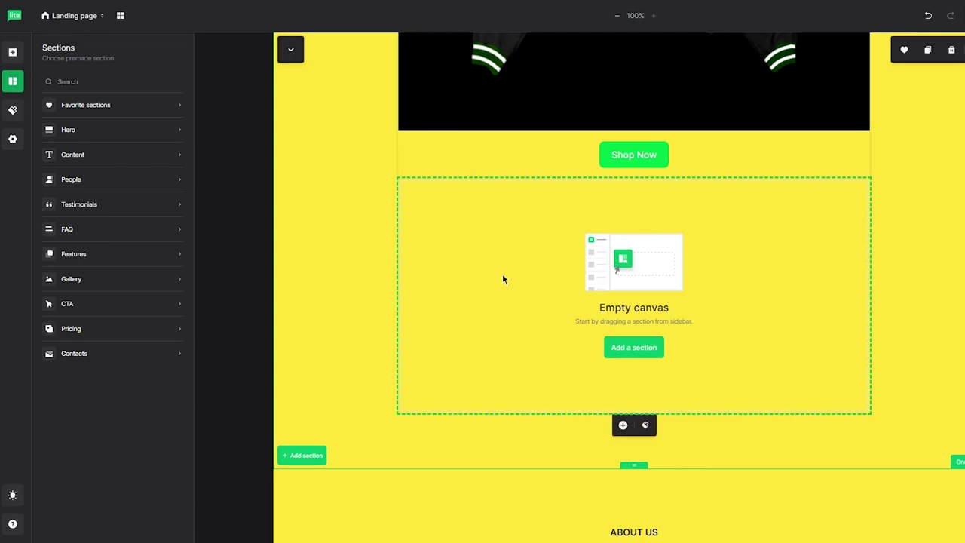
scroll(482, 309, down, 5)
scroll(490, 324, up, 4)
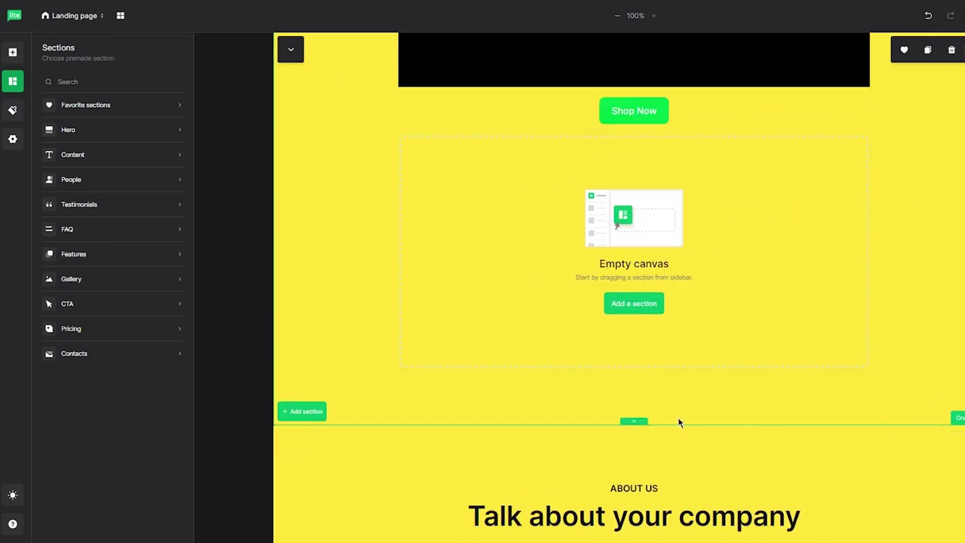
Step: Delete the empty canvas section between the Shop Now button and the new section
click(632, 422)
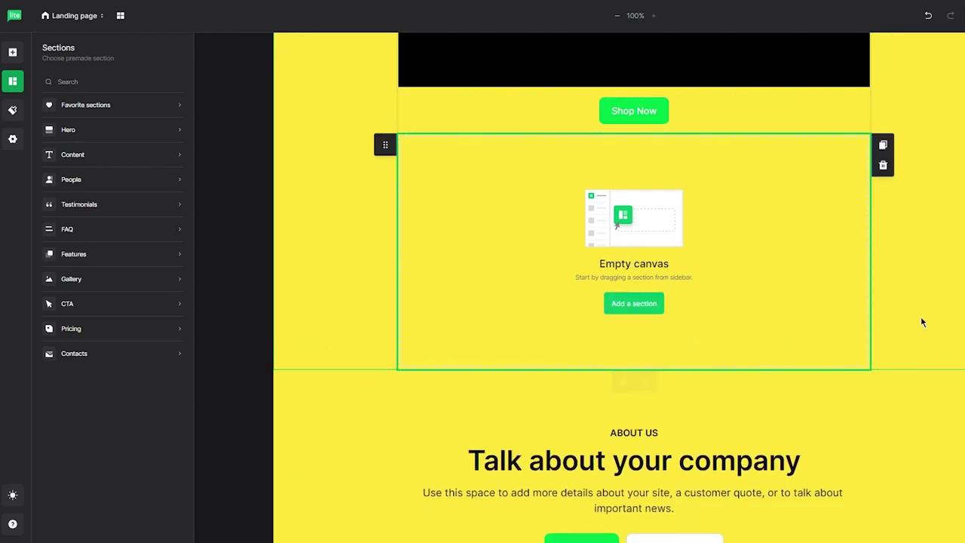
click(856, 311)
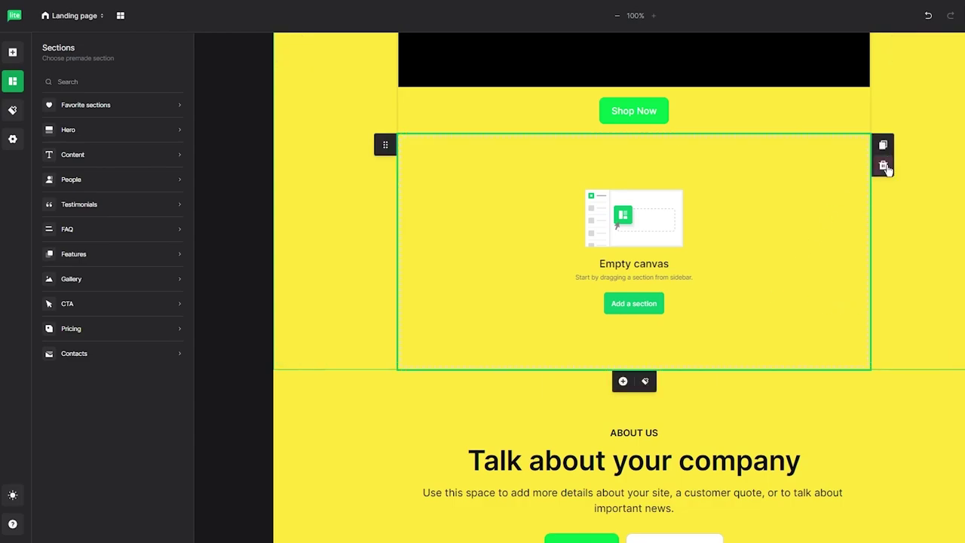
click(883, 166)
scroll(762, 272, up, 6)
scroll(627, 233, down, 7)
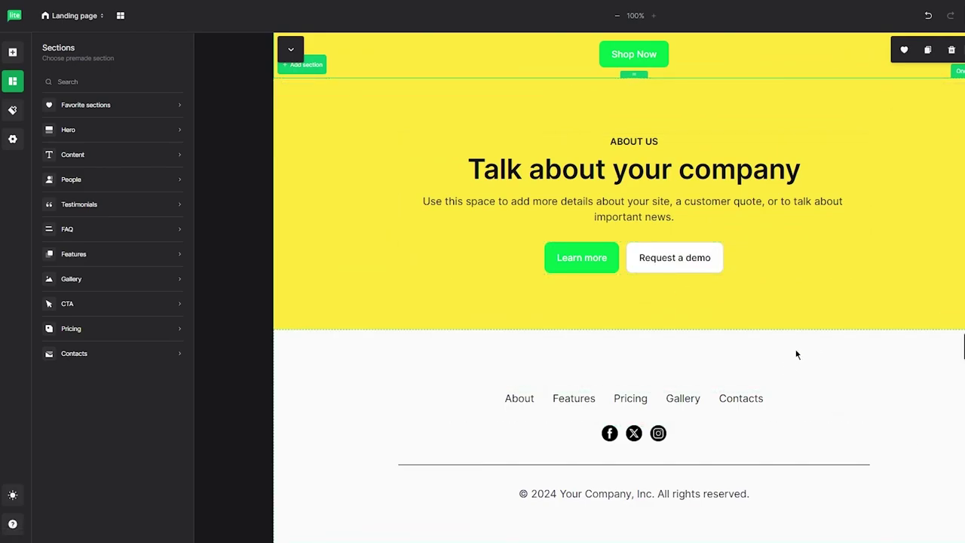
scroll(758, 302, up, 7)
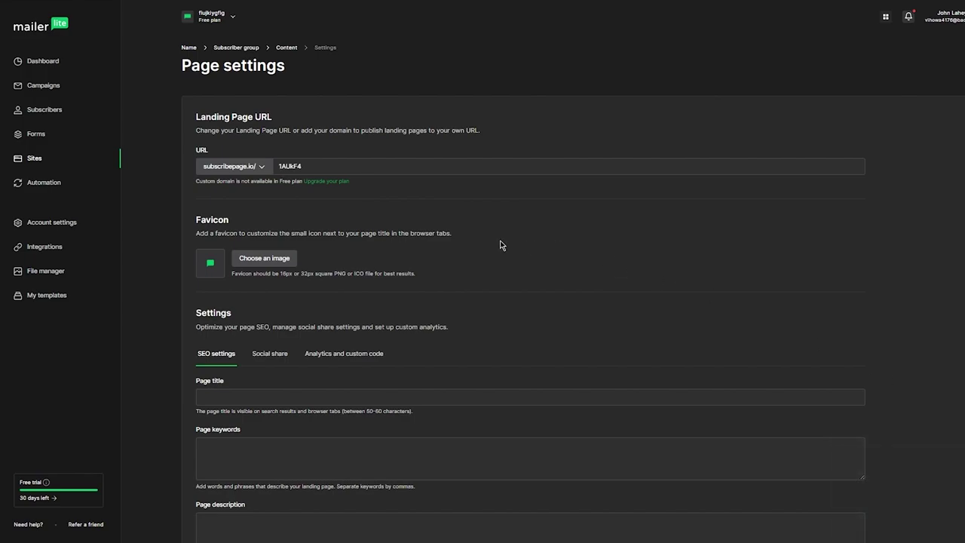
Step: Scroll through the Car landing page's settings and overview to review them
scroll(257, 225, down, 3)
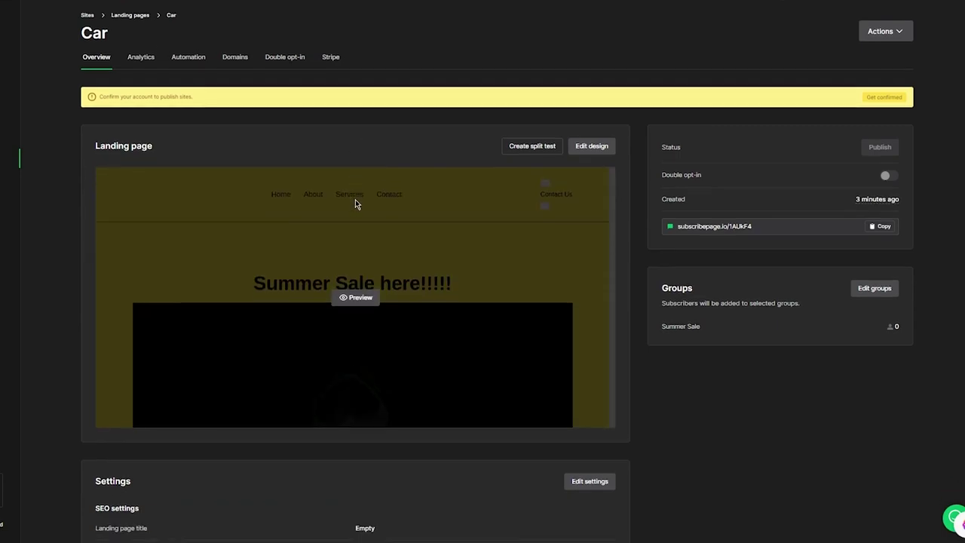
scroll(645, 288, down, 5)
scroll(550, 270, up, 5)
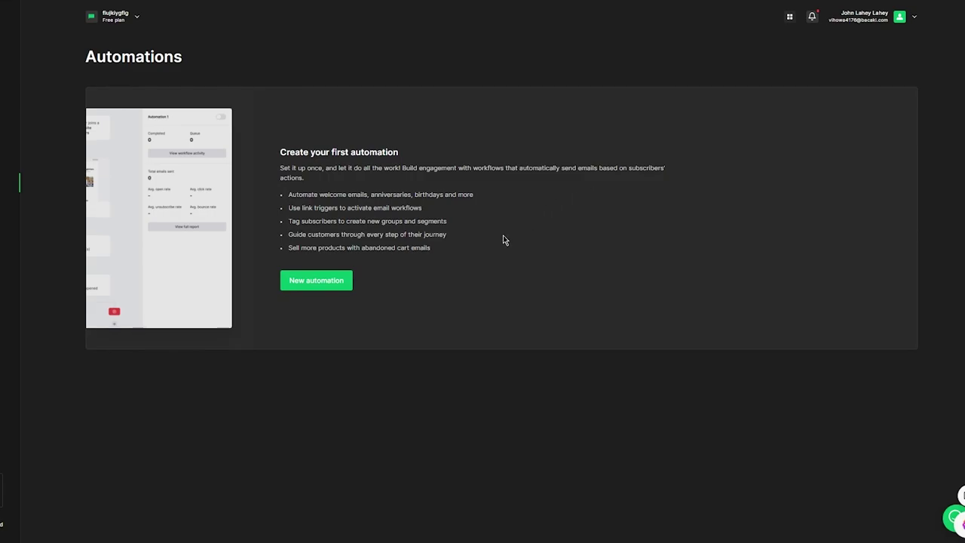
Step: Start a new automation and browse the available workflow templates
click(347, 290)
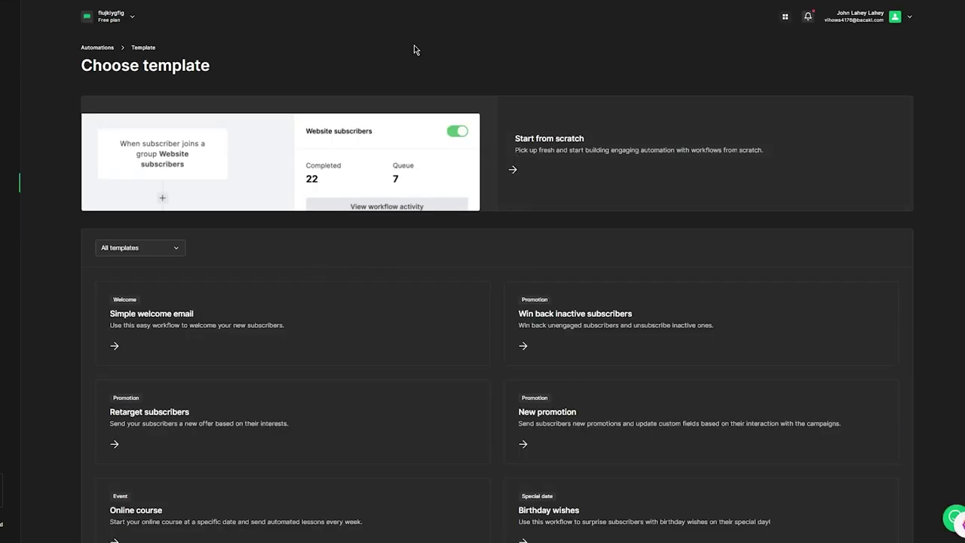
scroll(558, 114, down, 1)
scroll(420, 113, down, 4)
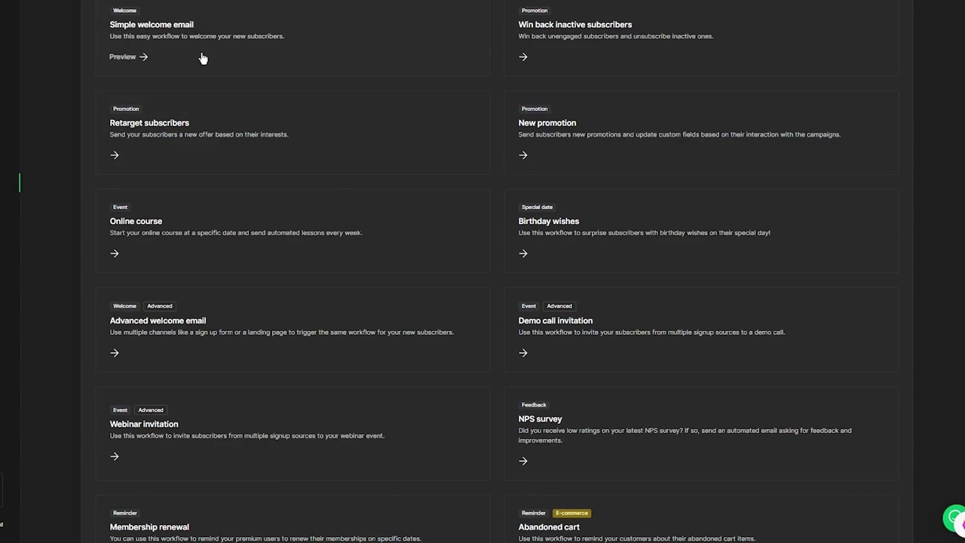
scroll(295, 108, up, 1)
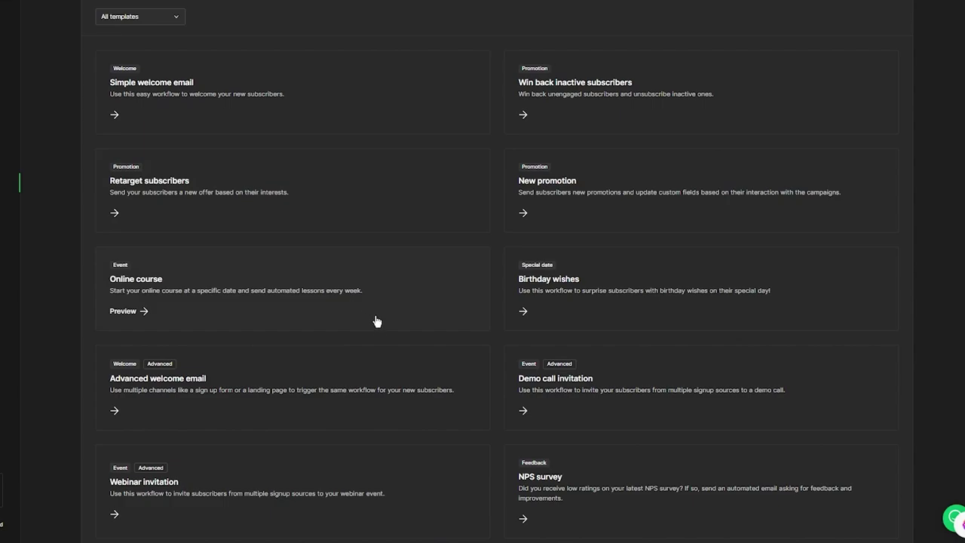
scroll(377, 322, down, 5)
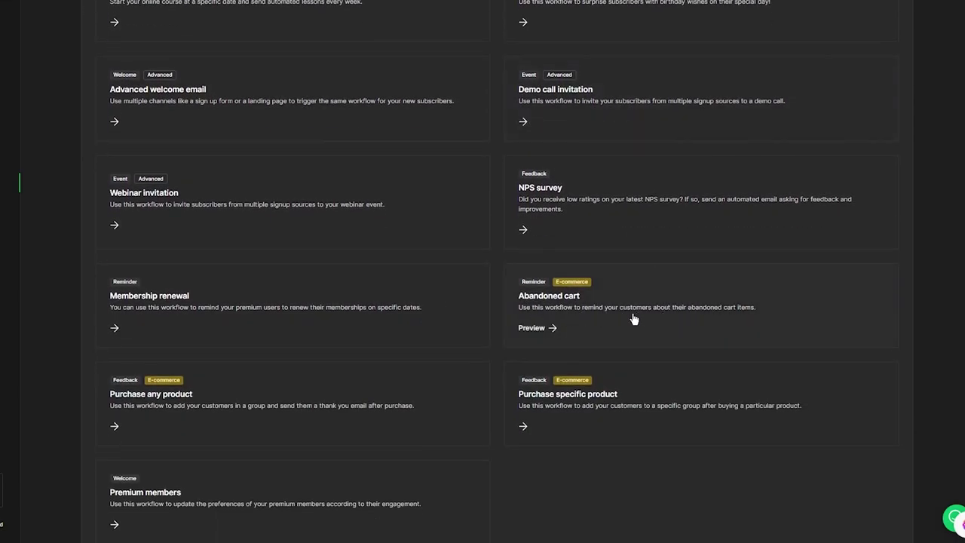
Step: Preview the Abandoned cart template, then close it and return to the template list
click(552, 330)
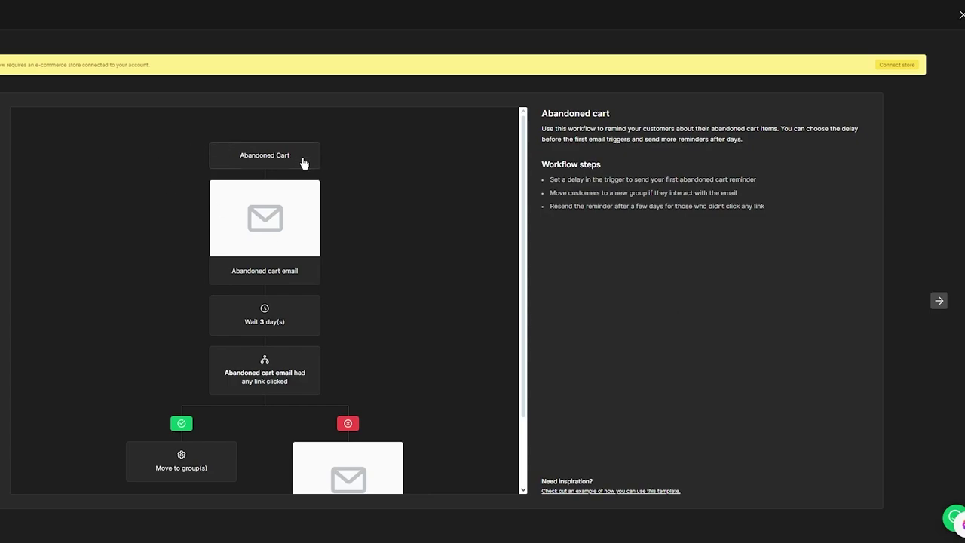
scroll(303, 164, down, 1)
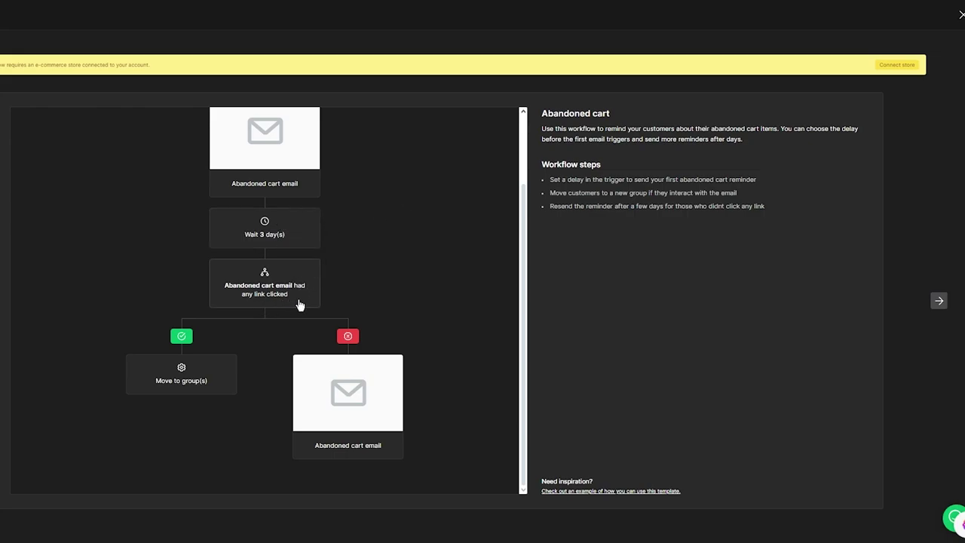
scroll(476, 311, up, 2)
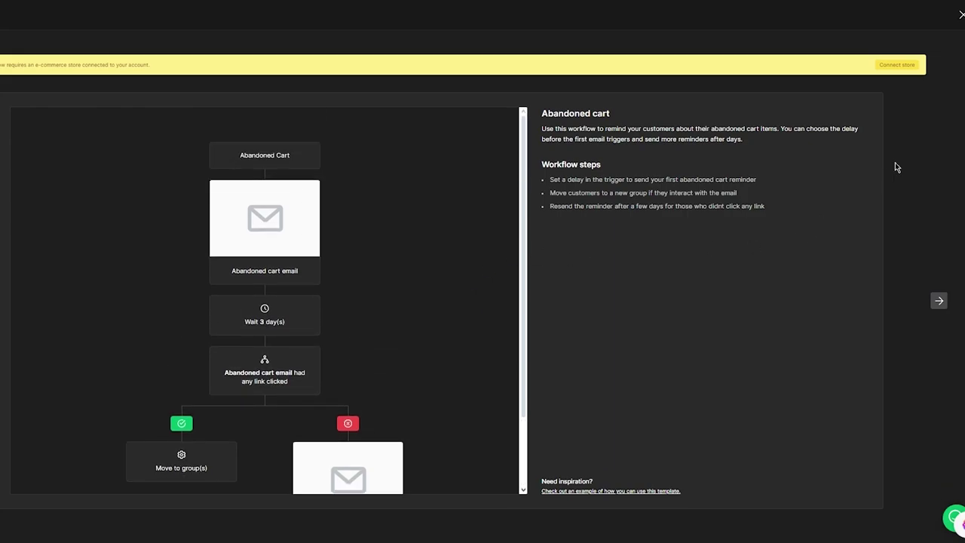
click(961, 15)
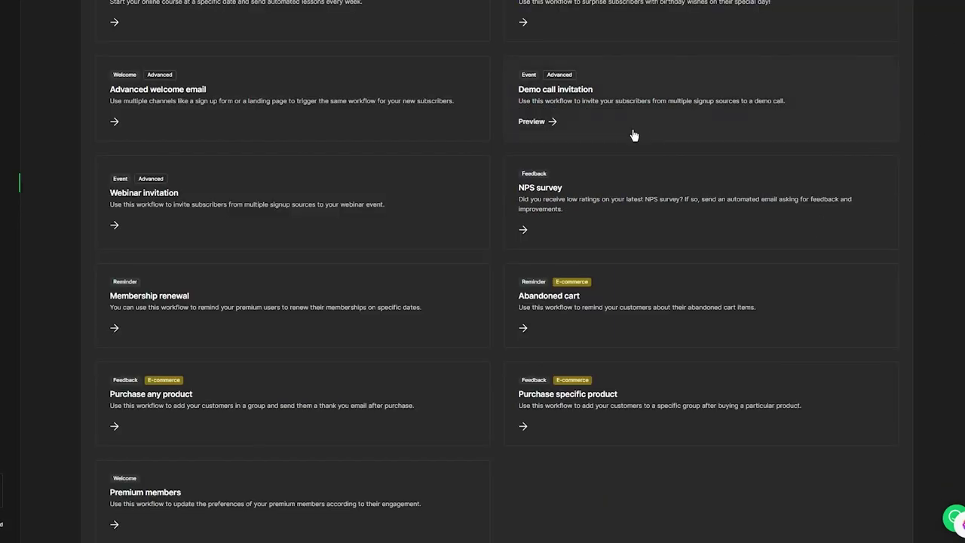
scroll(634, 136, up, 8)
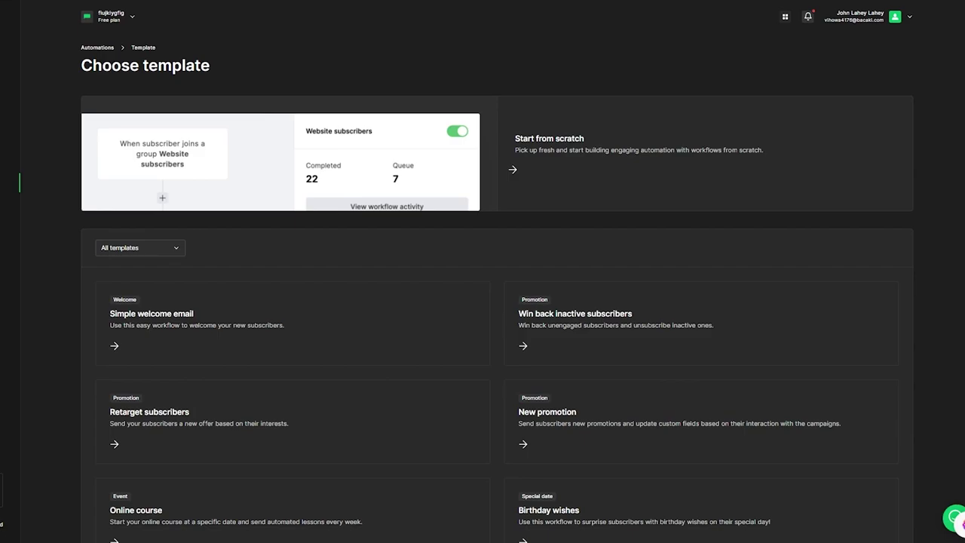
Step: Create a from-scratch automation named 'Car' and start building it
click(540, 142)
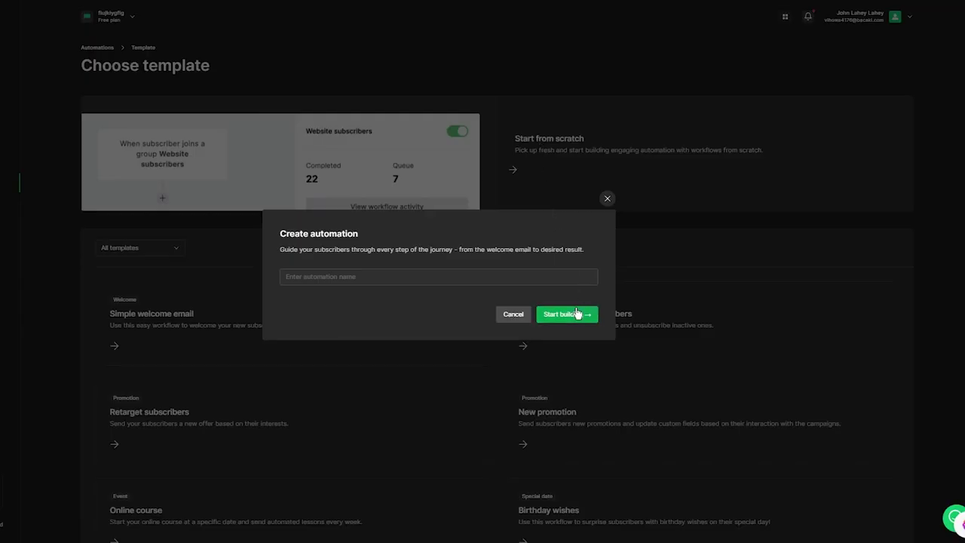
click(460, 274)
click(389, 365)
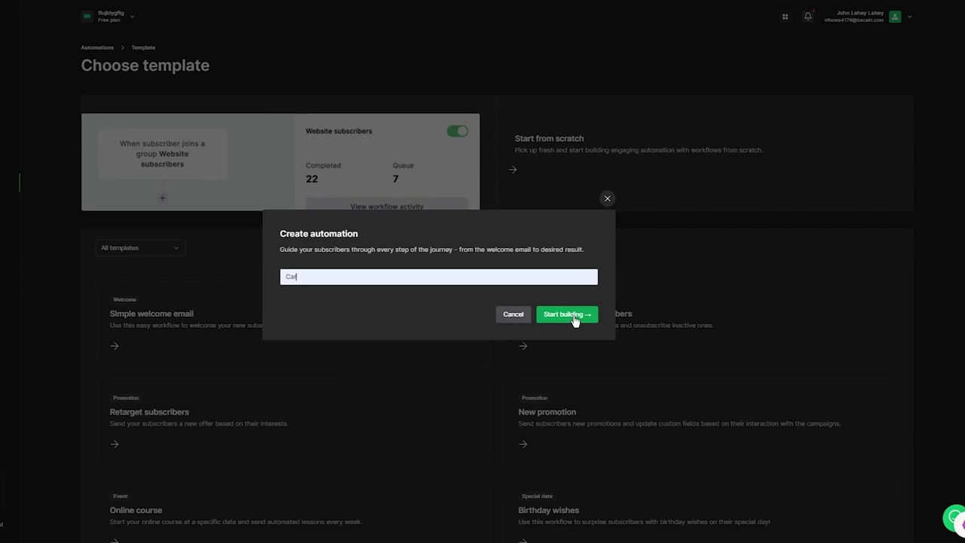
click(567, 315)
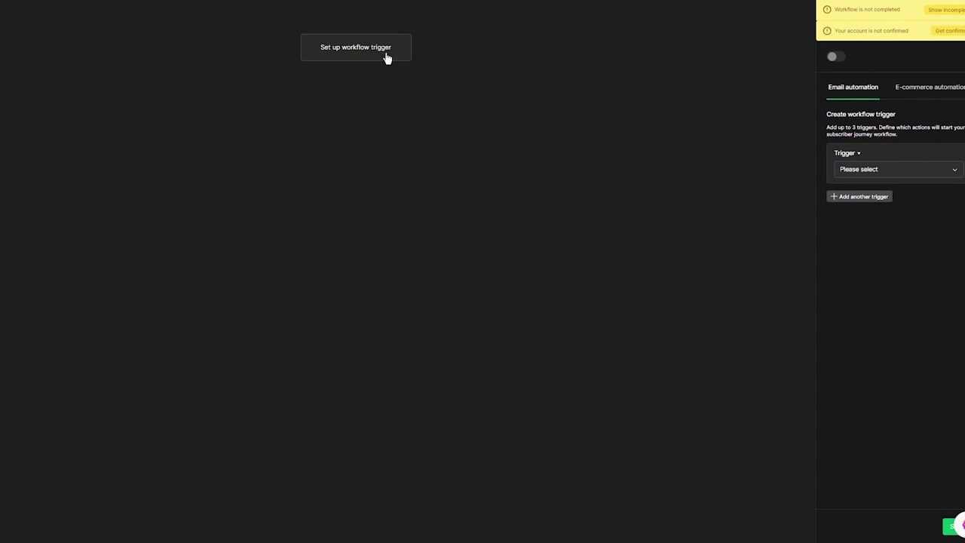
Step: Set the trigger to 'When subscriber joins group(s)' with the Summer Sale group, and save
click(909, 176)
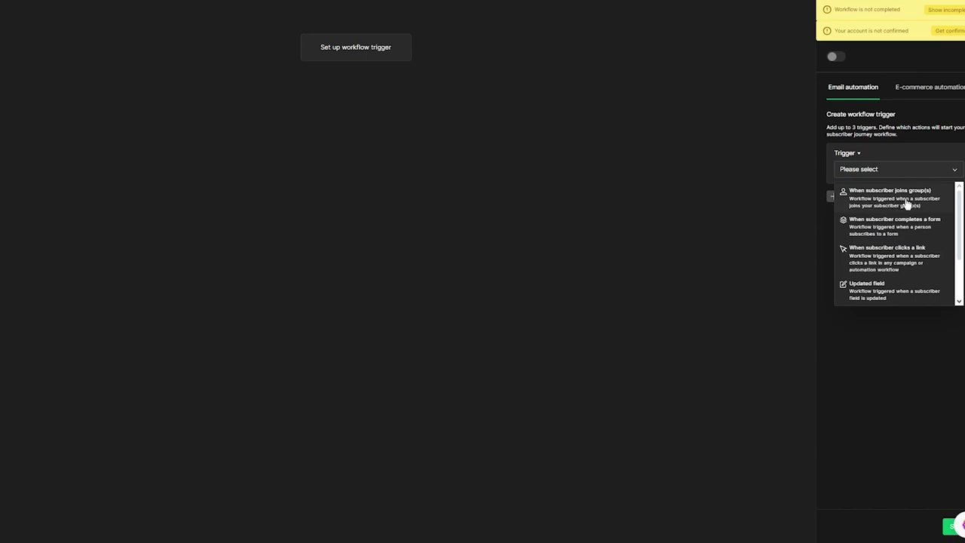
click(912, 205)
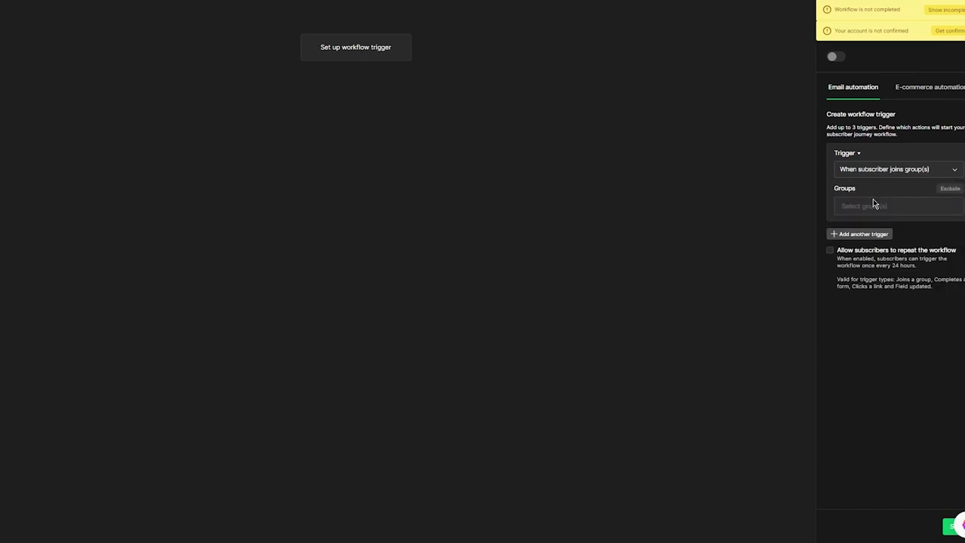
click(873, 206)
click(875, 224)
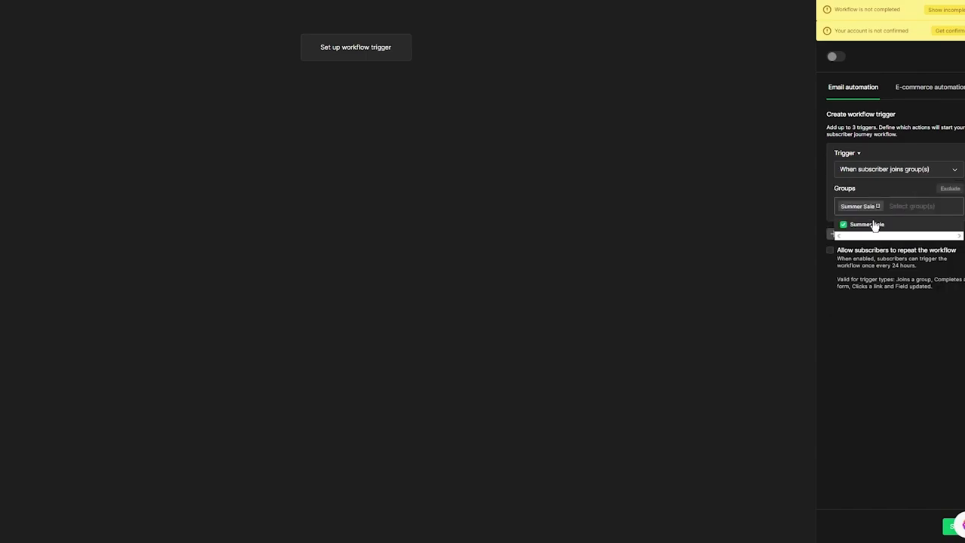
click(913, 194)
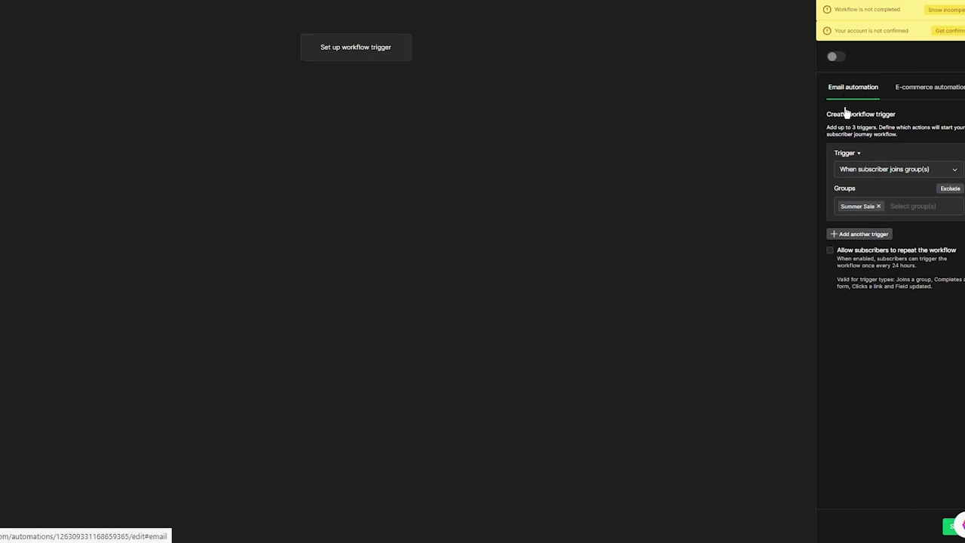
click(948, 527)
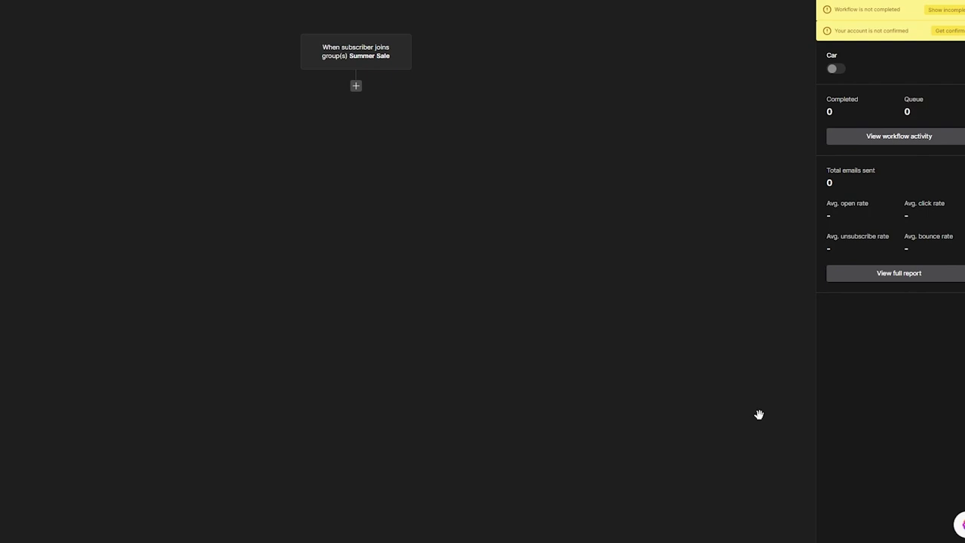
Step: Add and save a 'Mark as unsubscribed' action after the Summer Sale trigger, then add an Email step
click(355, 88)
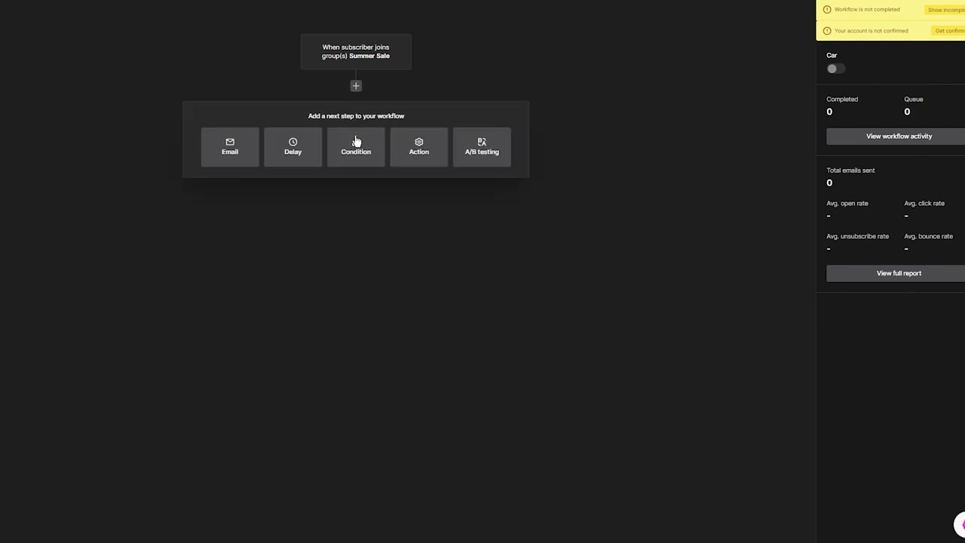
click(417, 151)
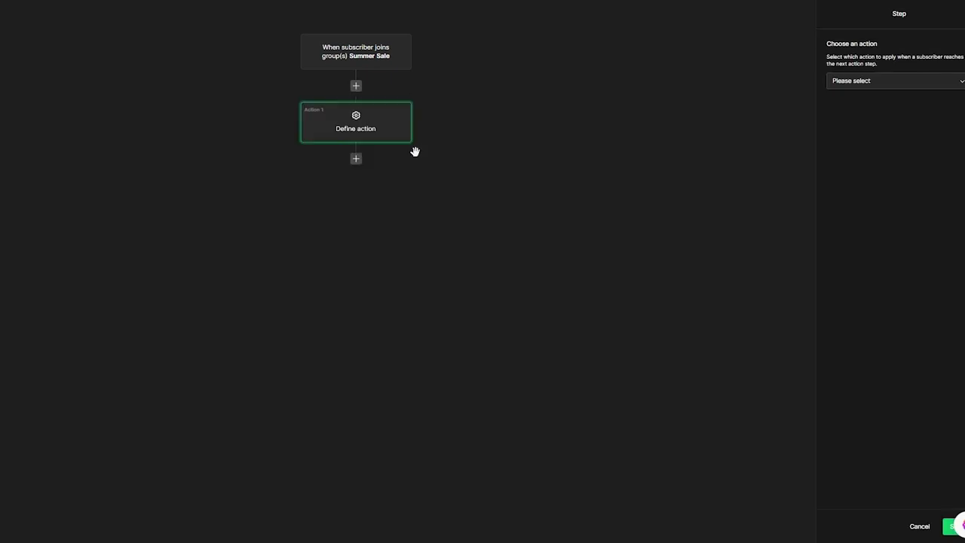
click(896, 84)
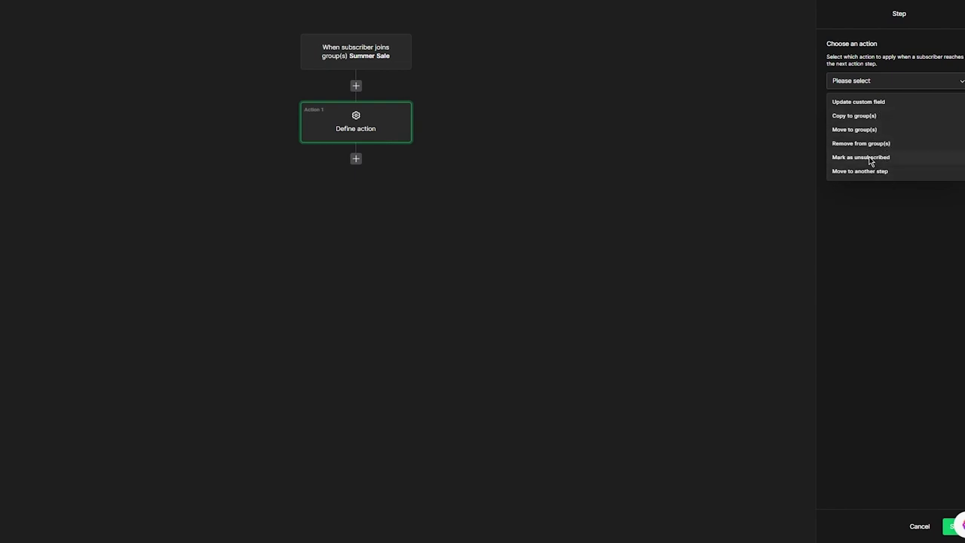
click(870, 160)
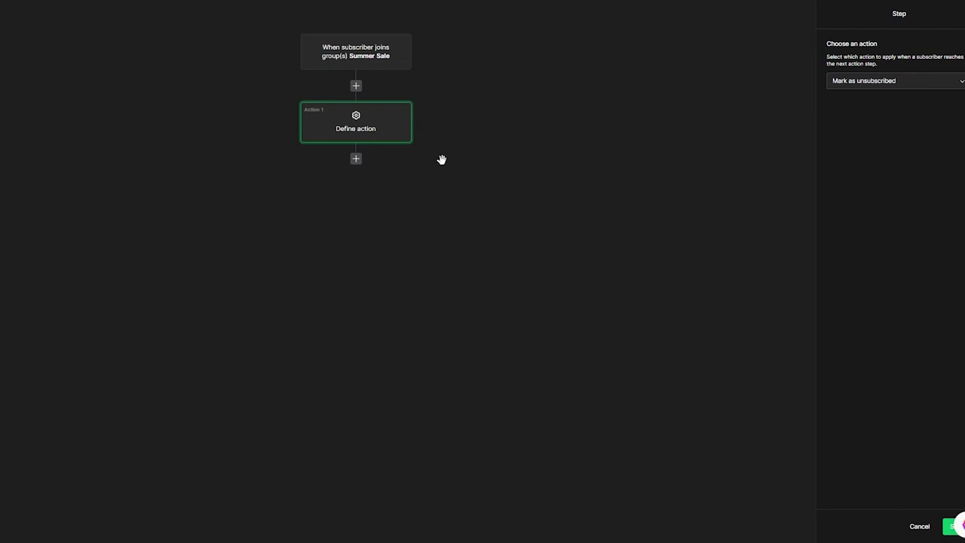
click(948, 531)
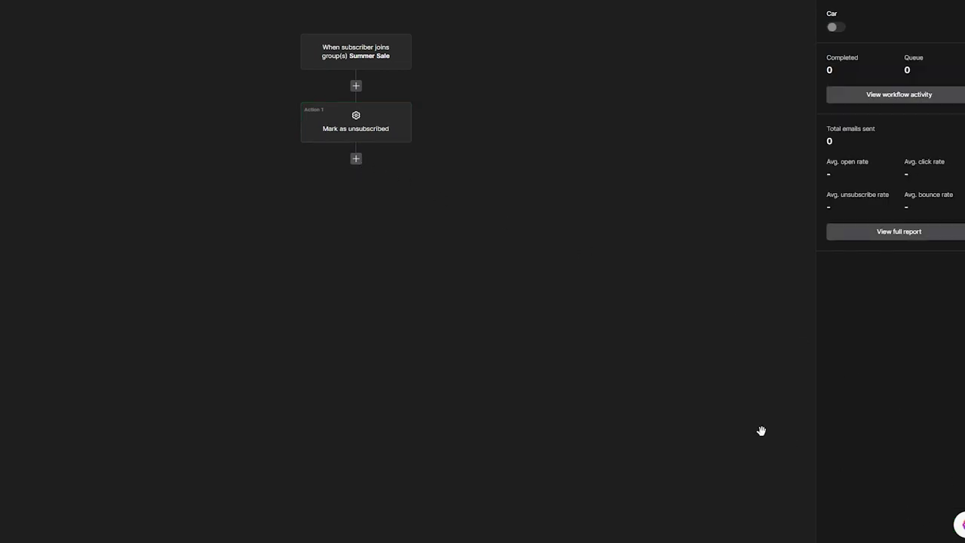
click(356, 160)
click(255, 232)
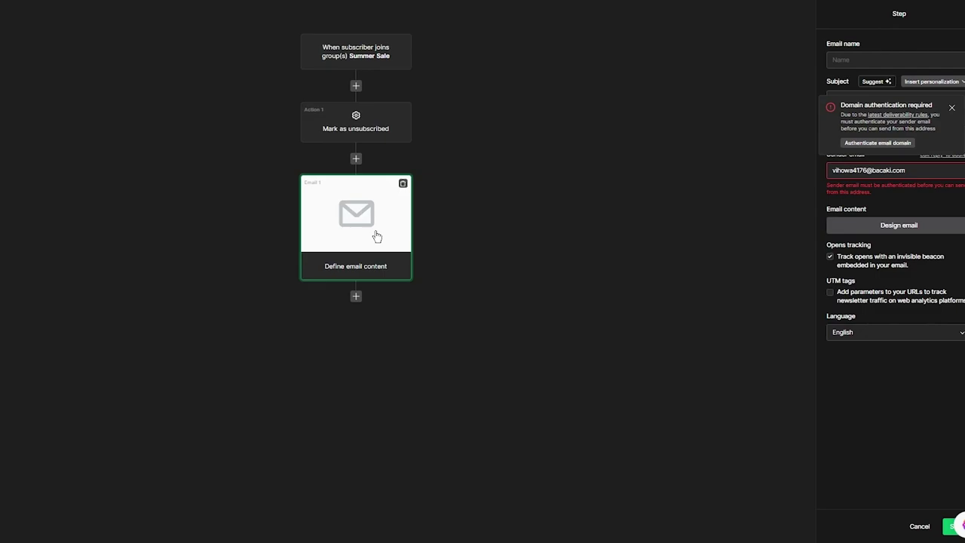